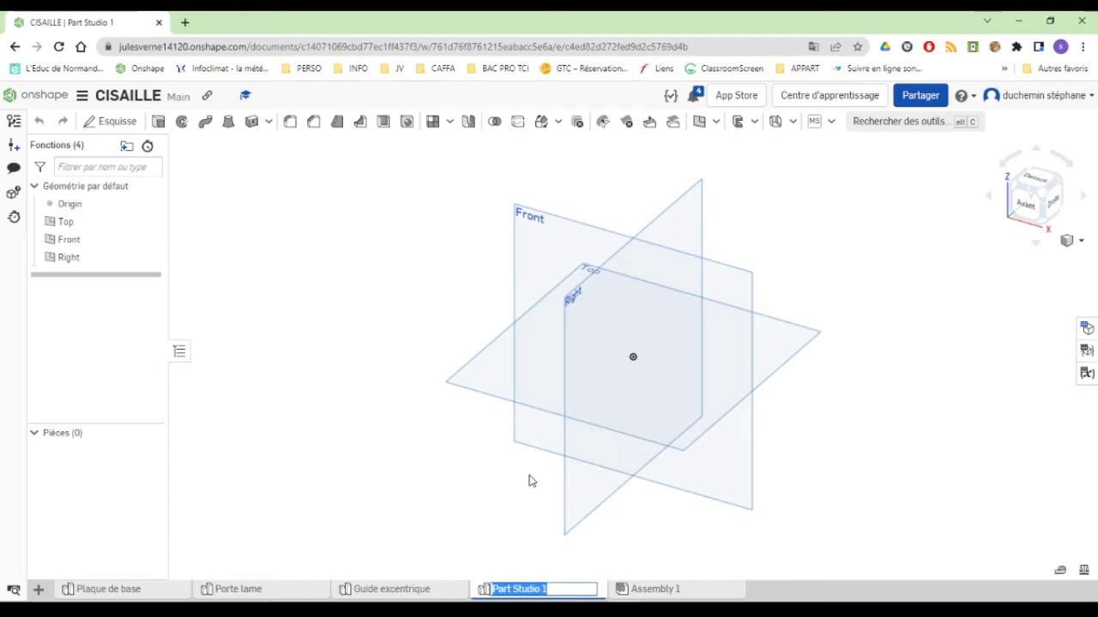
Rename the part studio as Palier and start a new sketch on the Front plane
{"action": "type", "text": "Palier"}
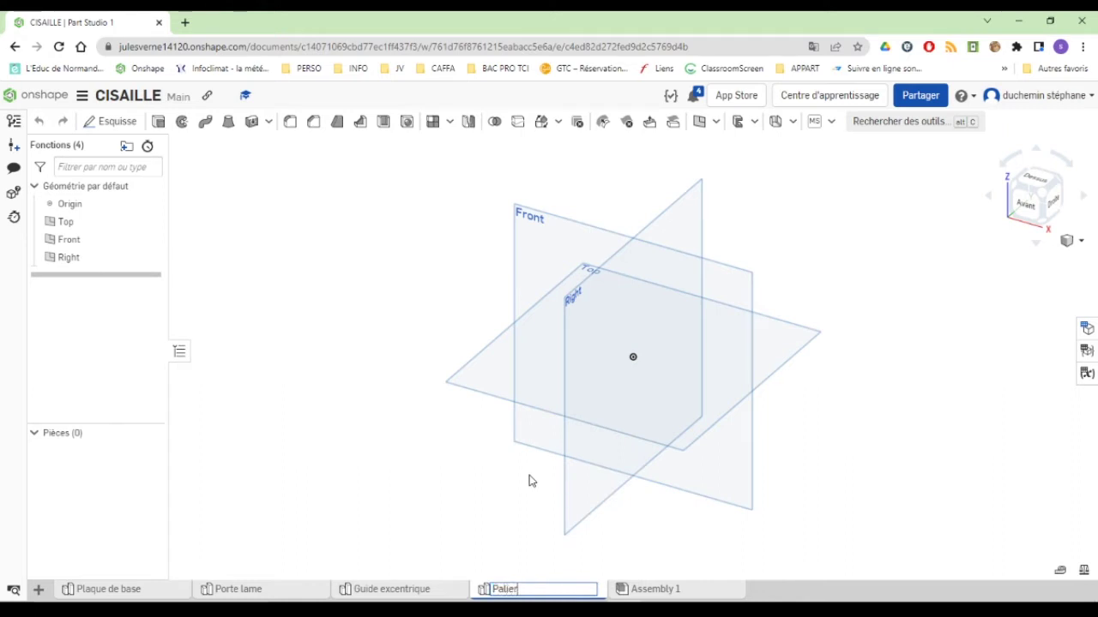
{"action": "key", "text": "Return"}
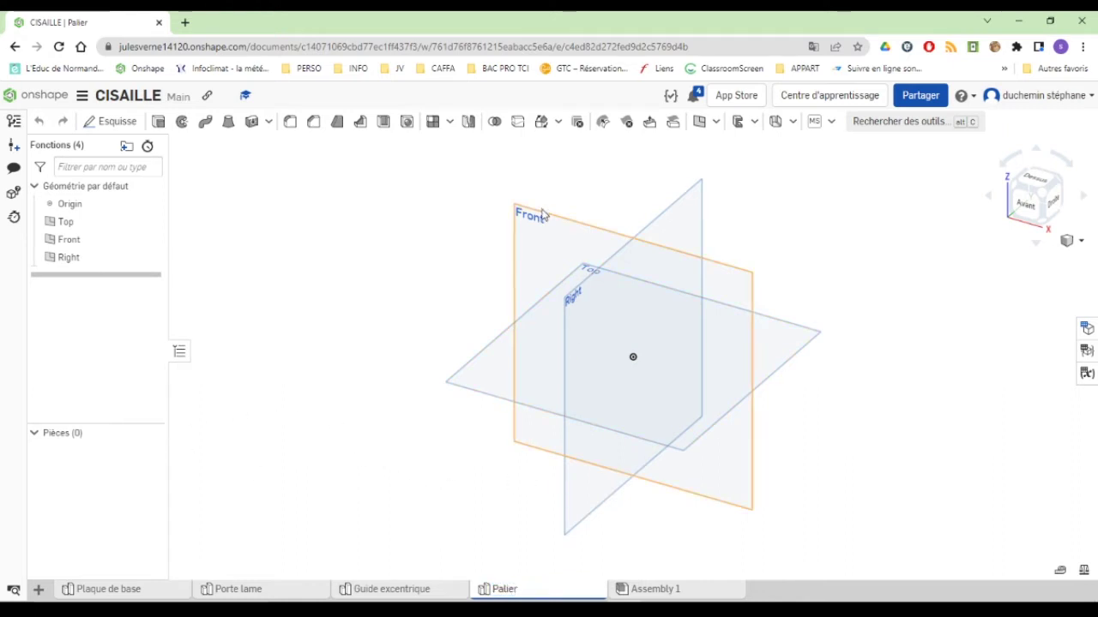
{"action": "left_click", "coordinate": [534, 222]}
{"action": "left_click", "coordinate": [118, 121]}
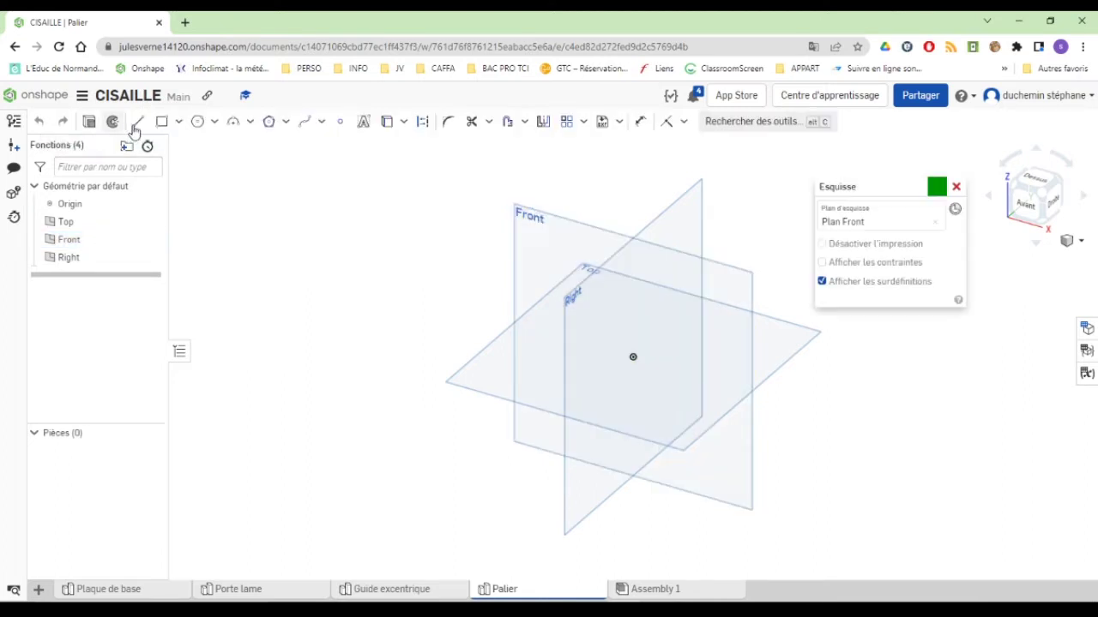
{"action": "left_click", "coordinate": [1025, 204]}
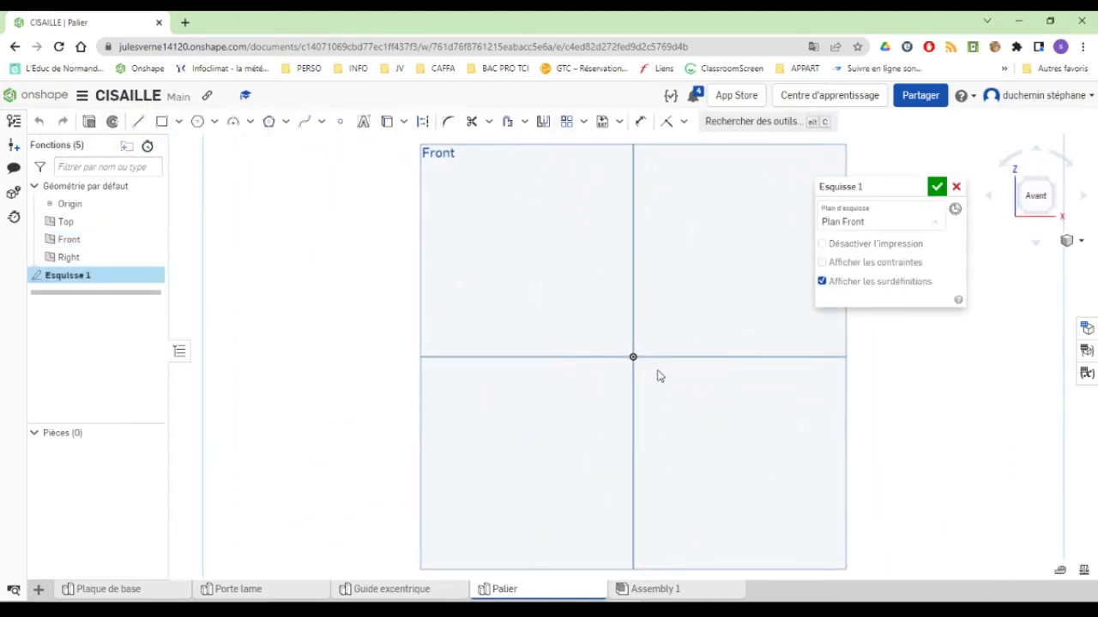
{"action": "left_click_drag", "start_coordinate": [890, 186], "coordinate": [962, 272]}
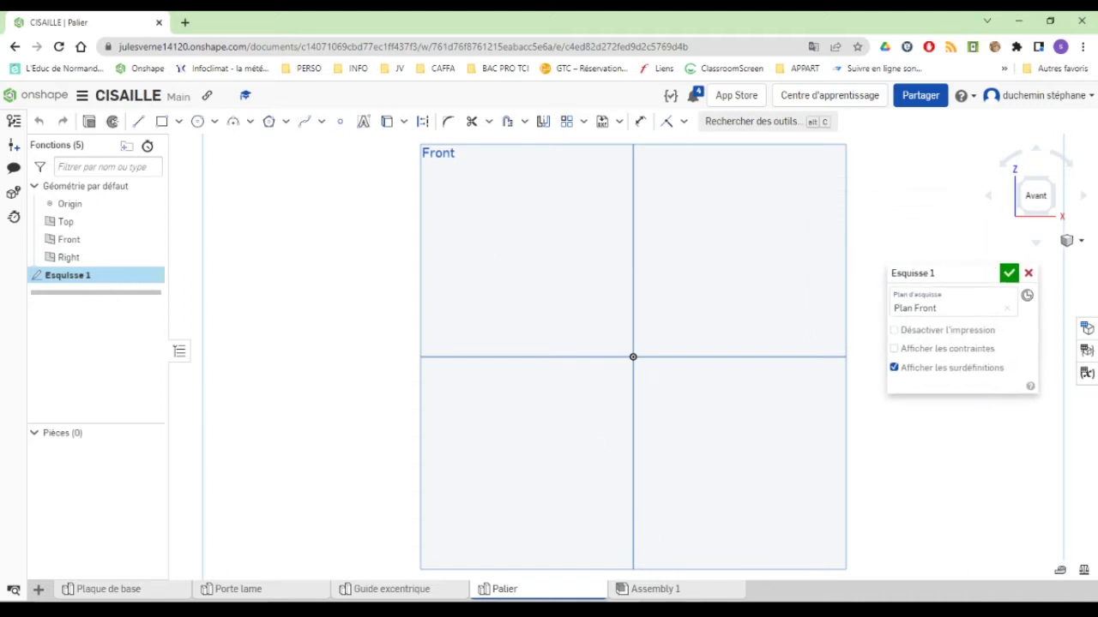
Check the PDF drawing in Acrobat Reader, then sketch a centre rectangle about 116 by 89 mm on the origin
{"action": "key", "text": "alt+Tab"}
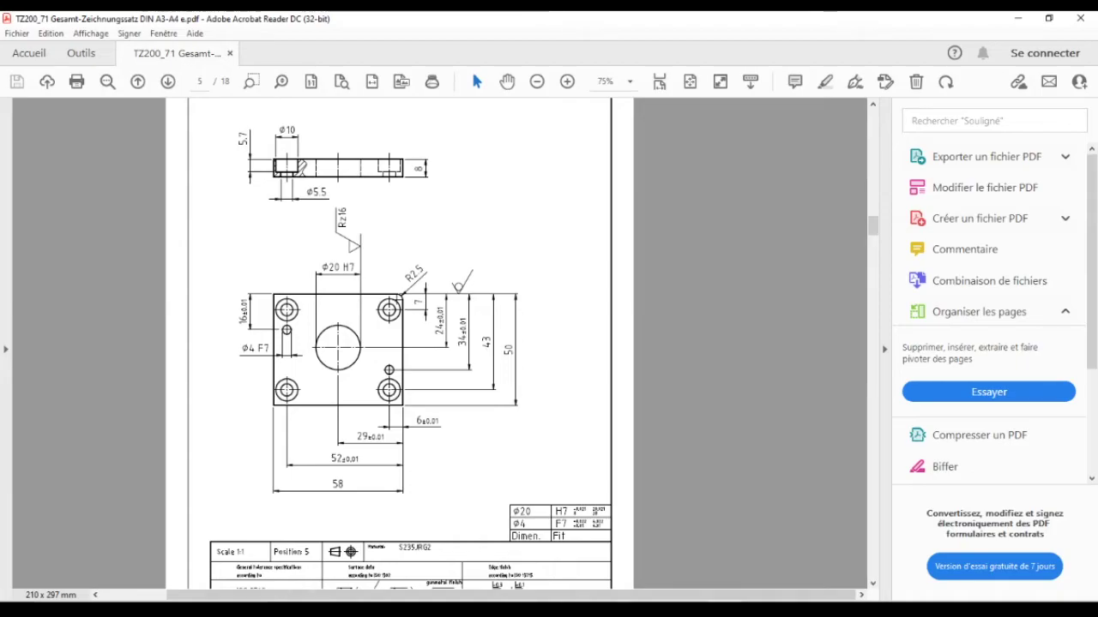
{"action": "key", "text": "alt+Tab"}
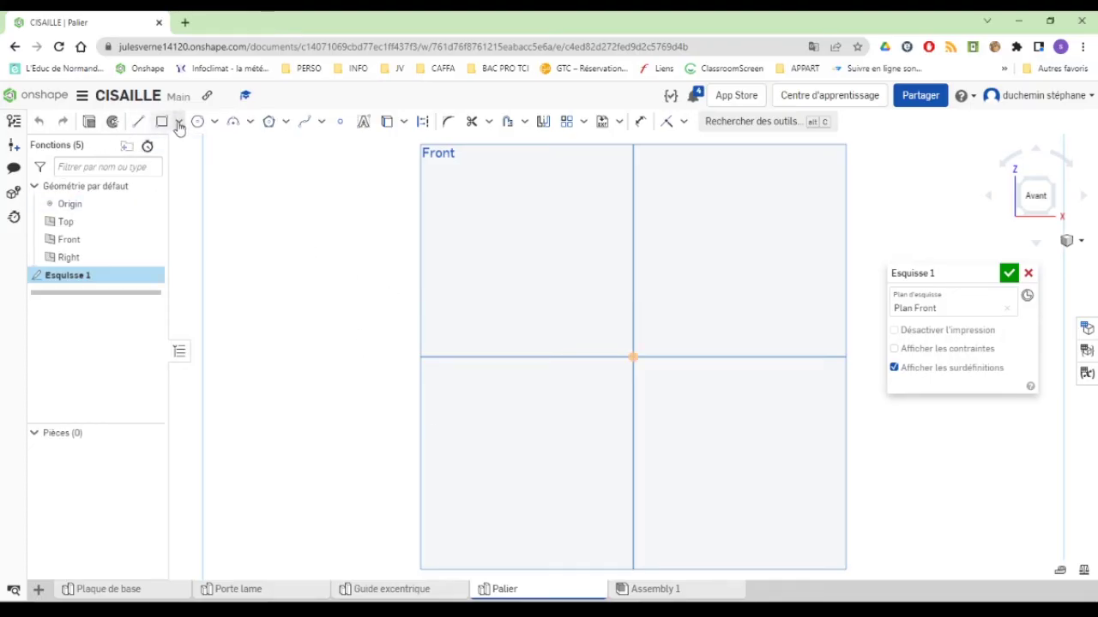
{"action": "left_click", "coordinate": [178, 123]}
{"action": "left_click", "coordinate": [222, 169]}
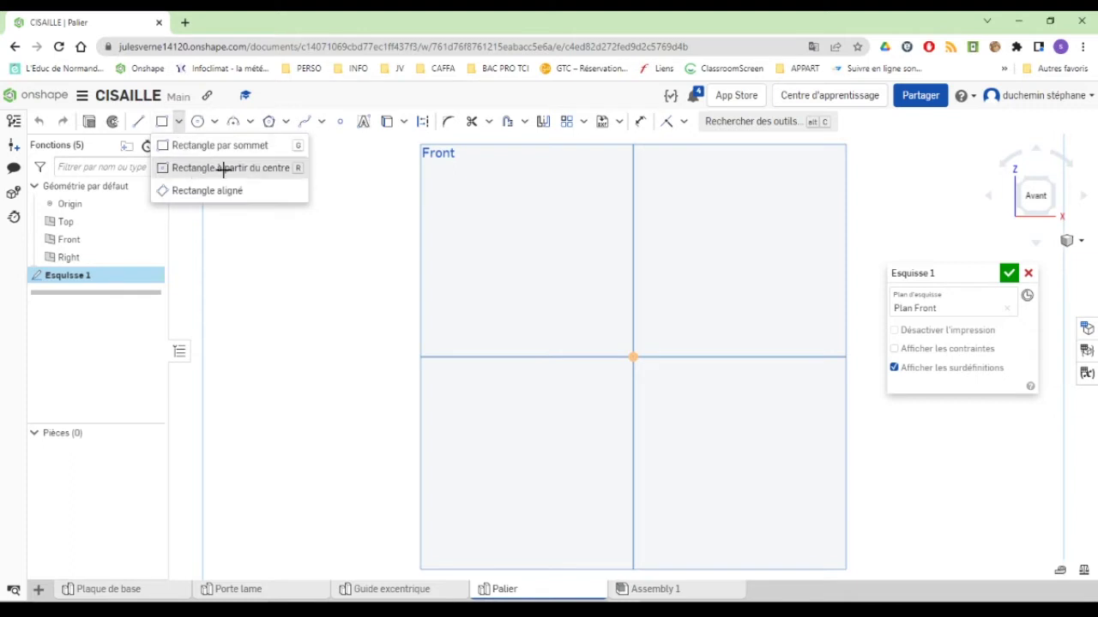
{"action": "left_click", "coordinate": [633, 357]}
{"action": "left_click", "coordinate": [798, 483]}
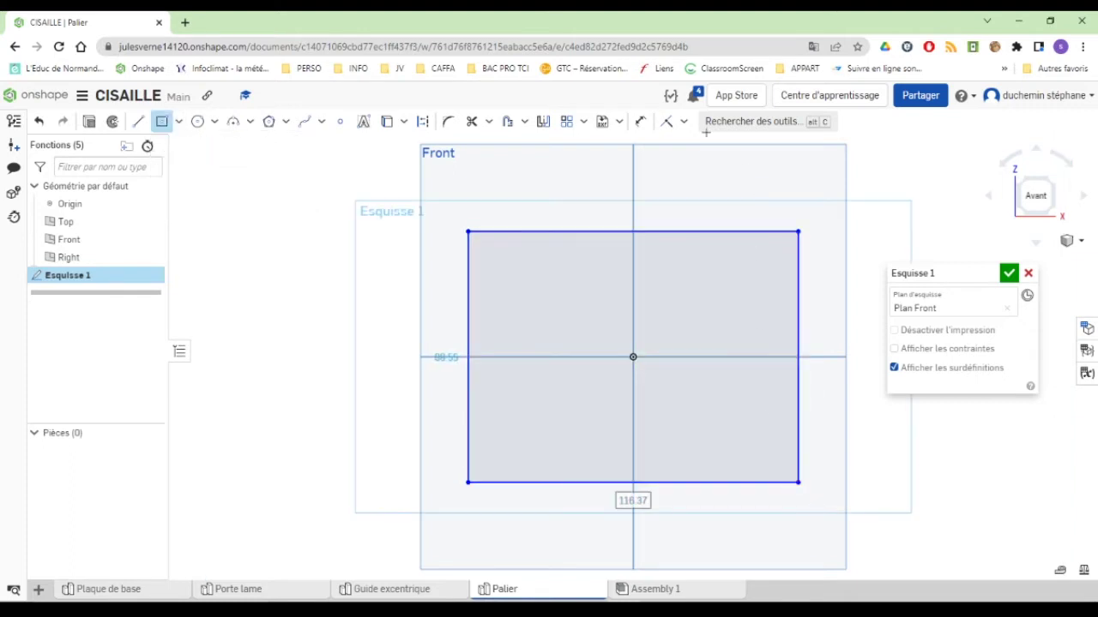
Dimension the rectangle to 58 mm wide and 50 mm high
{"action": "left_click", "coordinate": [640, 121]}
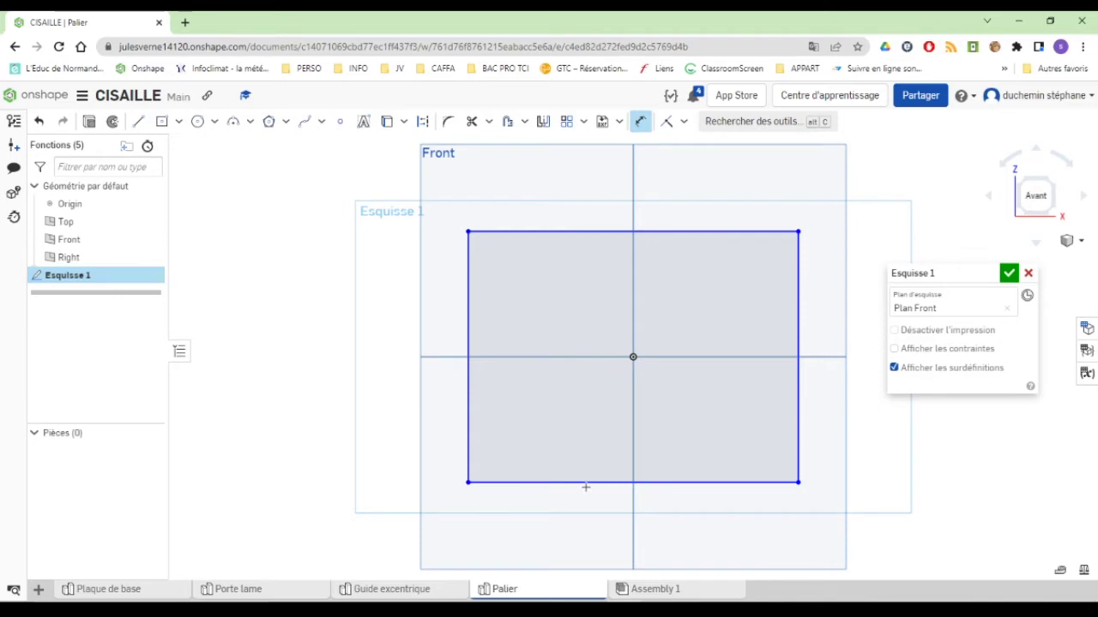
{"action": "left_click", "coordinate": [587, 482]}
{"action": "left_click", "coordinate": [605, 536]}
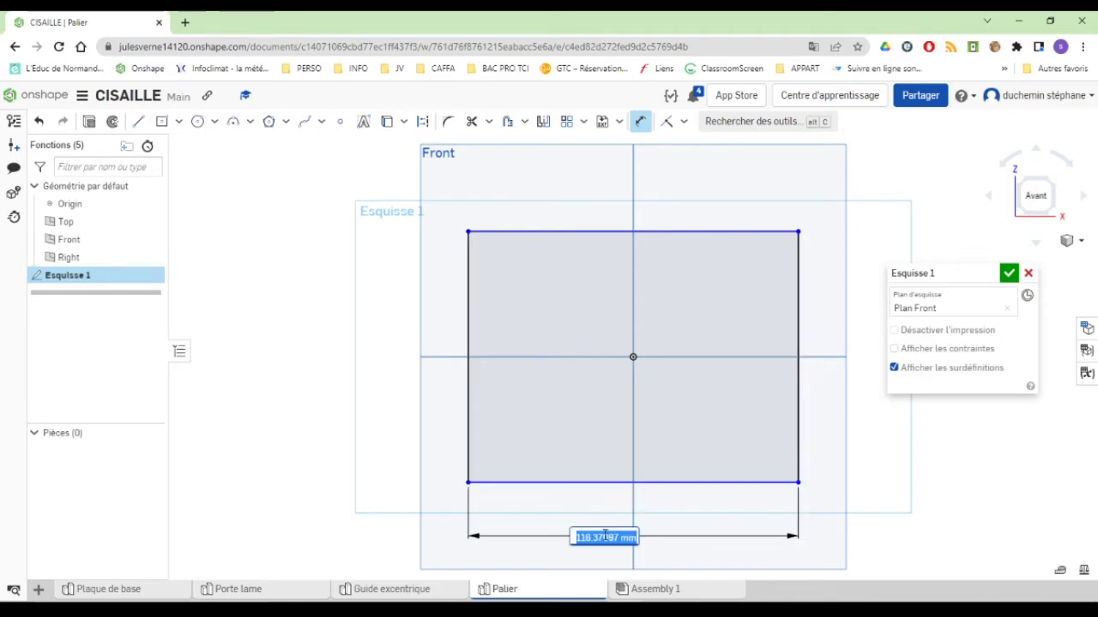
{"action": "type", "text": "58"}
{"action": "key", "text": "Return"}
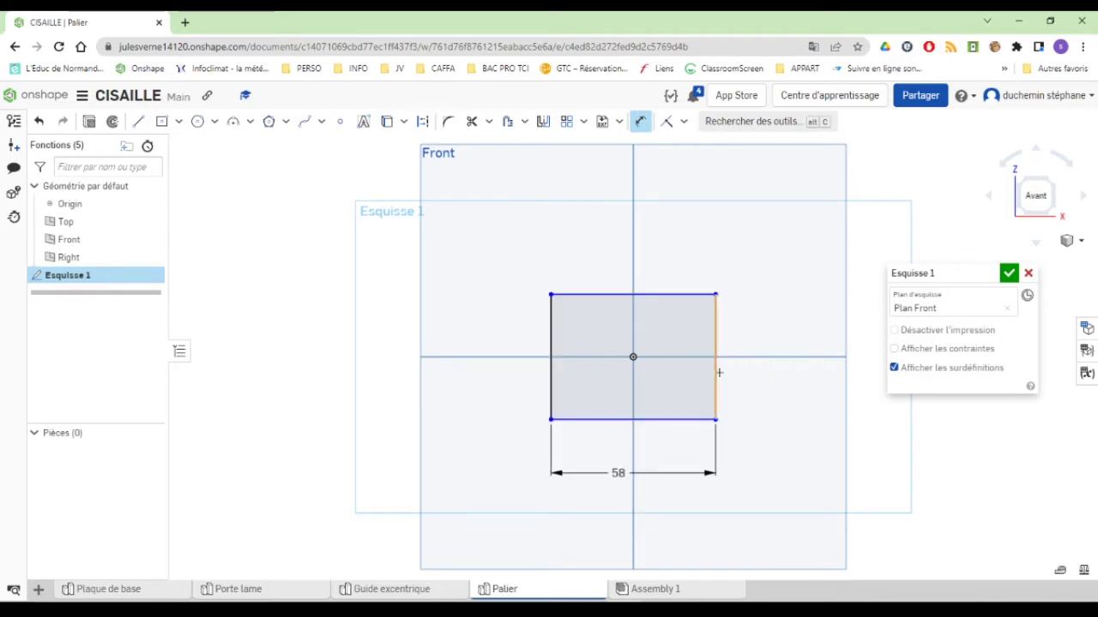
{"action": "left_click", "coordinate": [717, 372]}
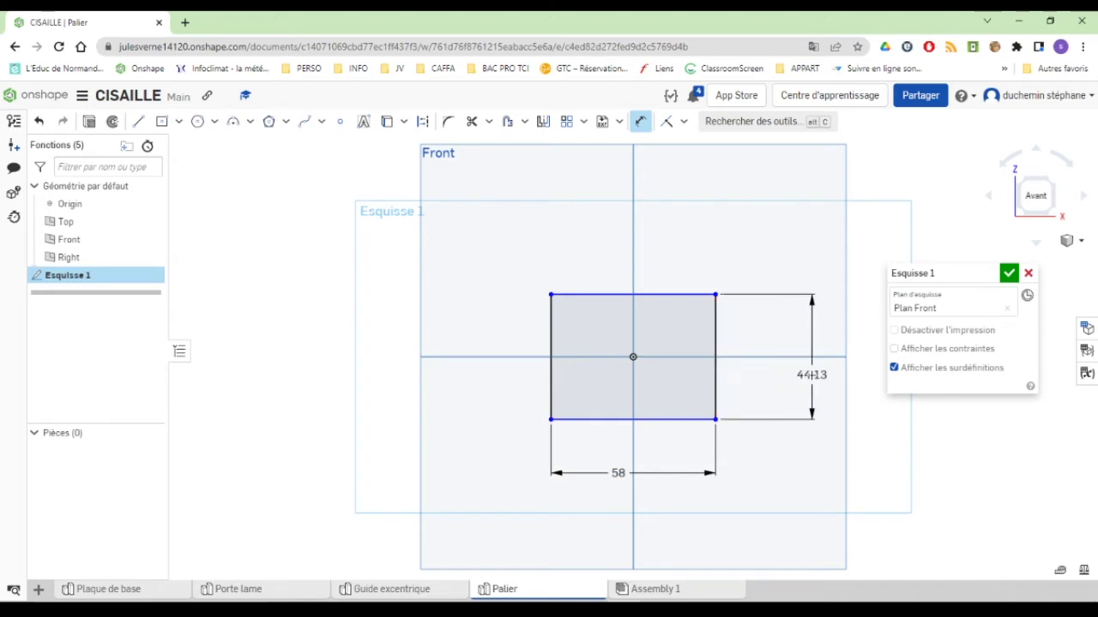
{"action": "left_click", "coordinate": [811, 375]}
{"action": "type", "text": "50"}
{"action": "key", "text": "Return"}
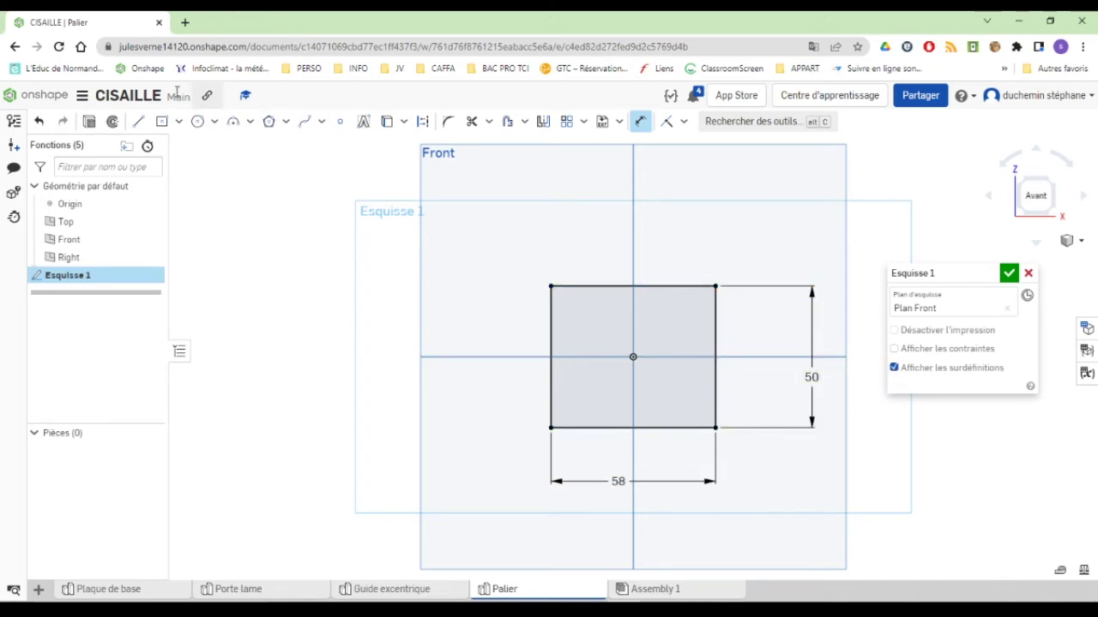
Sketch a circle about 26 mm in diameter inside the rectangle, centred directly above the origin, after consulting the PDF drawing
{"action": "left_click", "coordinate": [197, 120]}
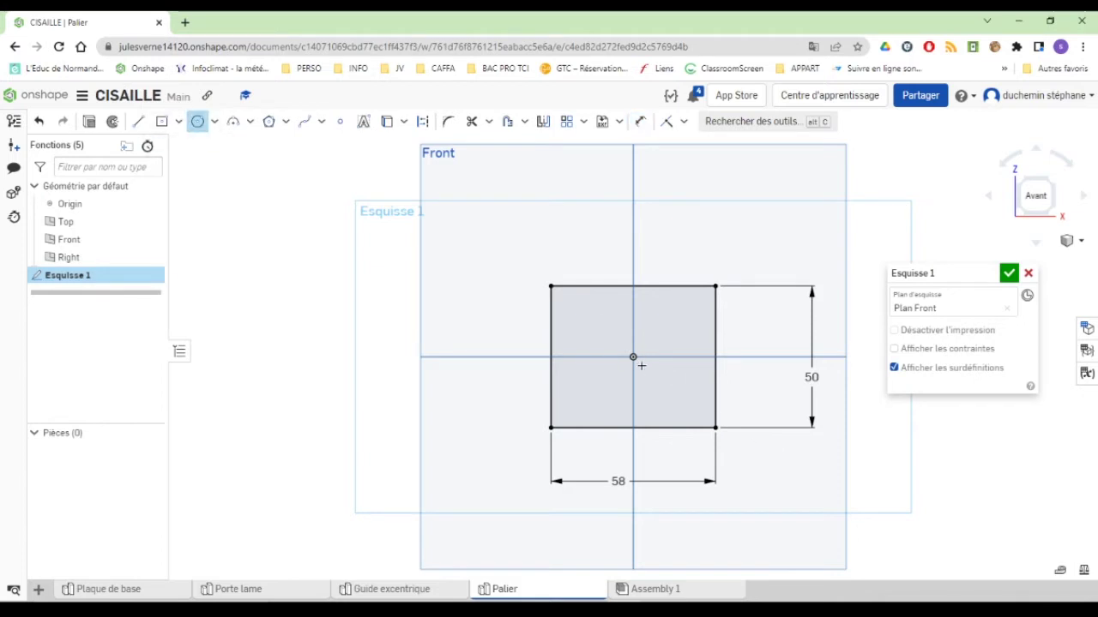
{"action": "key", "text": "alt+Tab"}
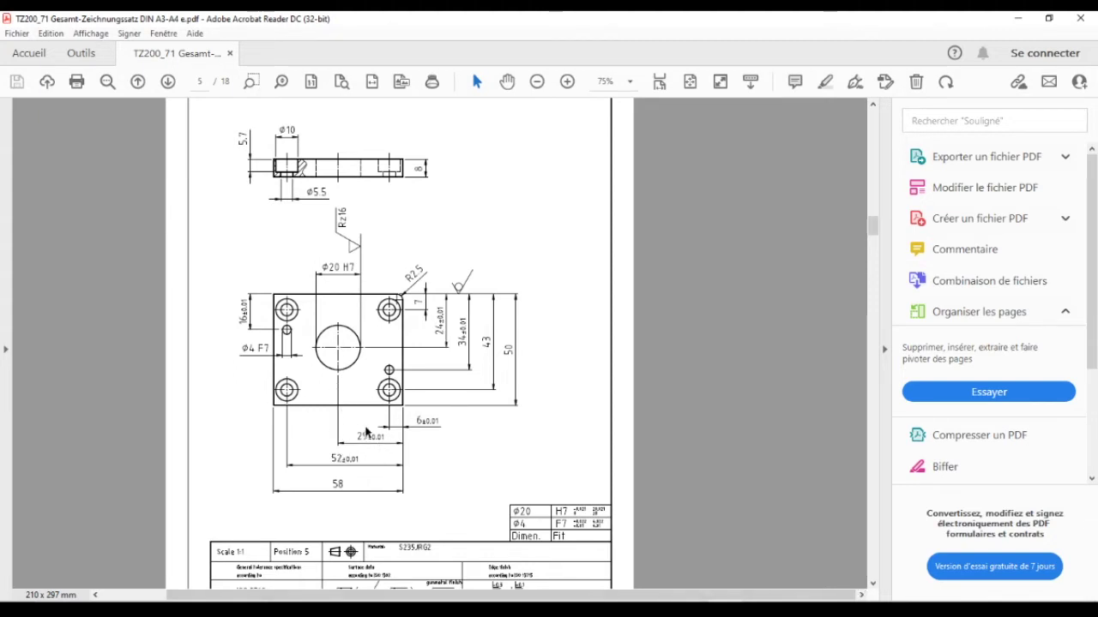
{"action": "key", "text": "alt+Tab"}
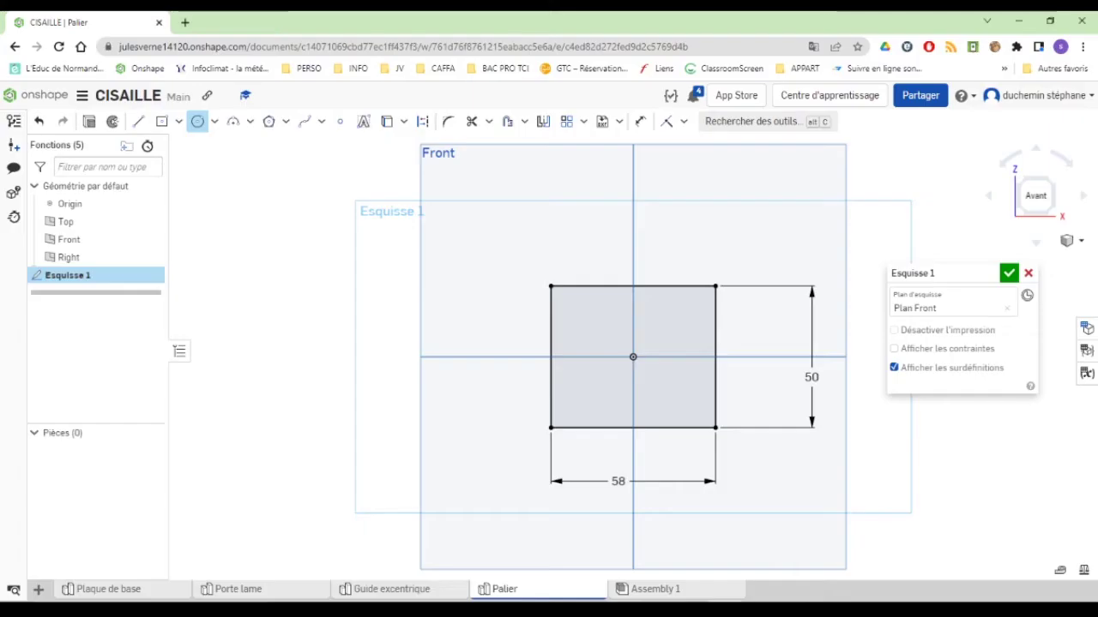
{"action": "left_click", "coordinate": [633, 335]}
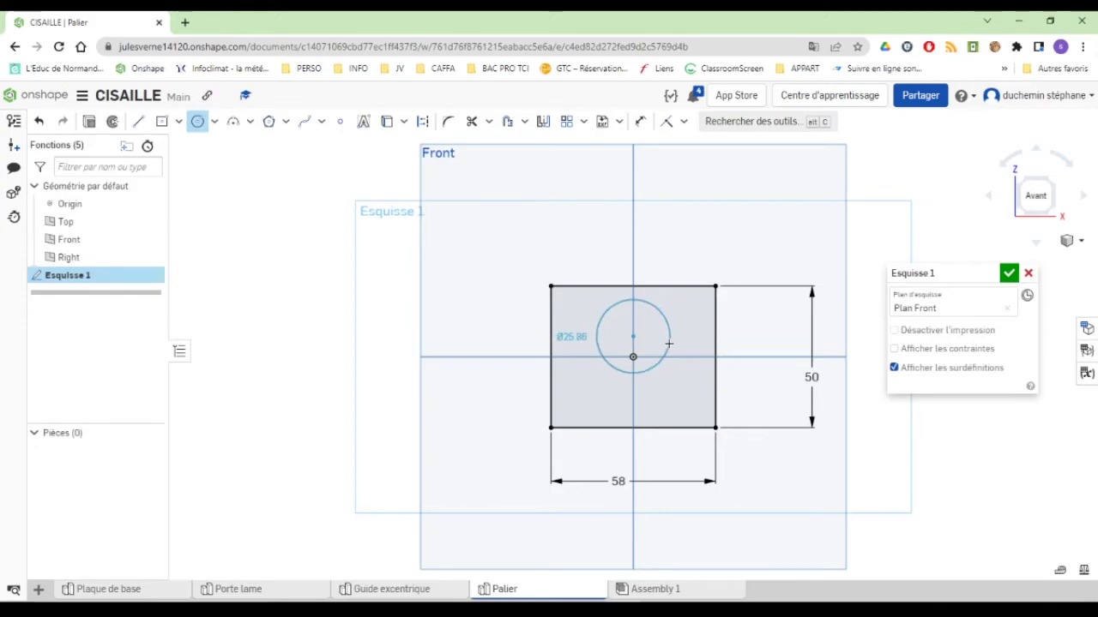
{"action": "left_click", "coordinate": [669, 344]}
Consult the PDF drawing and set the circle's diameter to 20 mm
{"action": "key", "text": "alt+Tab"}
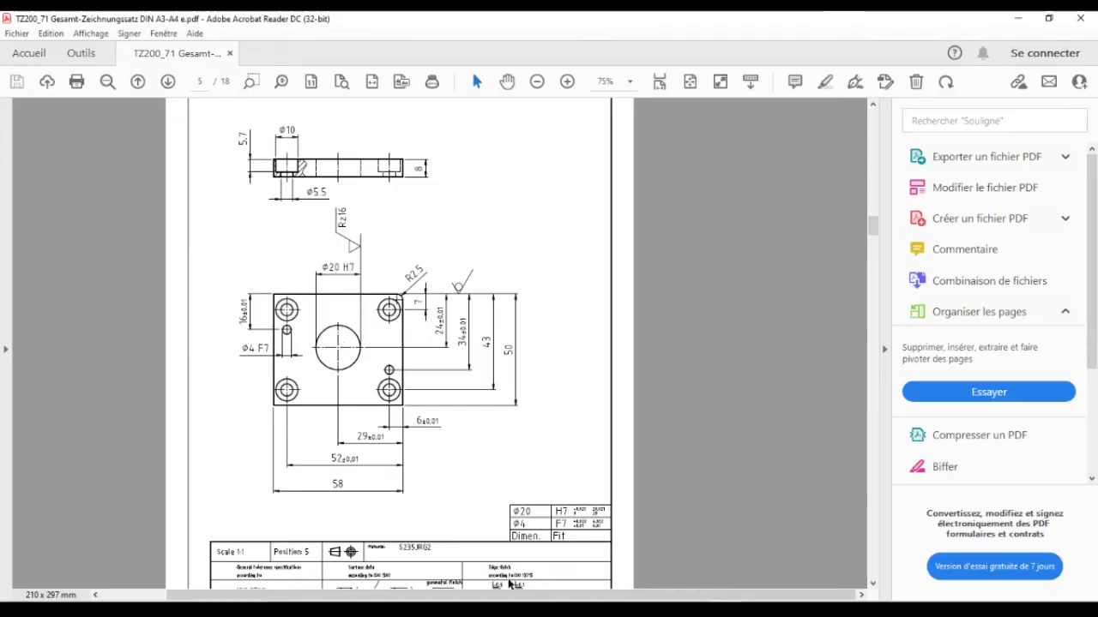
{"action": "key", "text": "alt+Tab"}
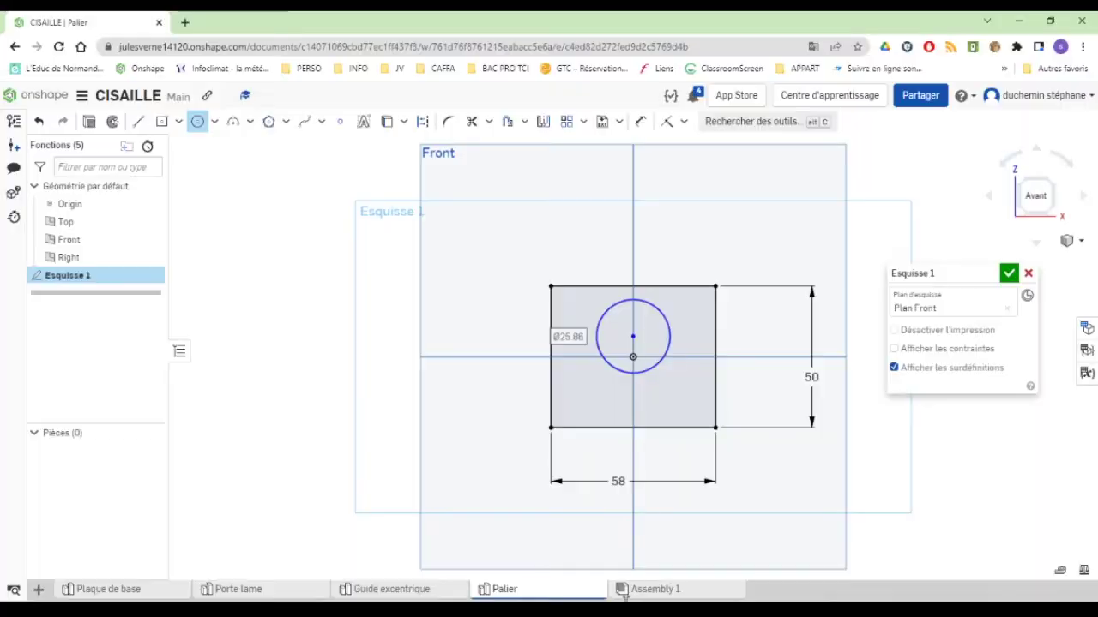
{"action": "left_click", "coordinate": [641, 121]}
{"action": "left_click", "coordinate": [663, 318]}
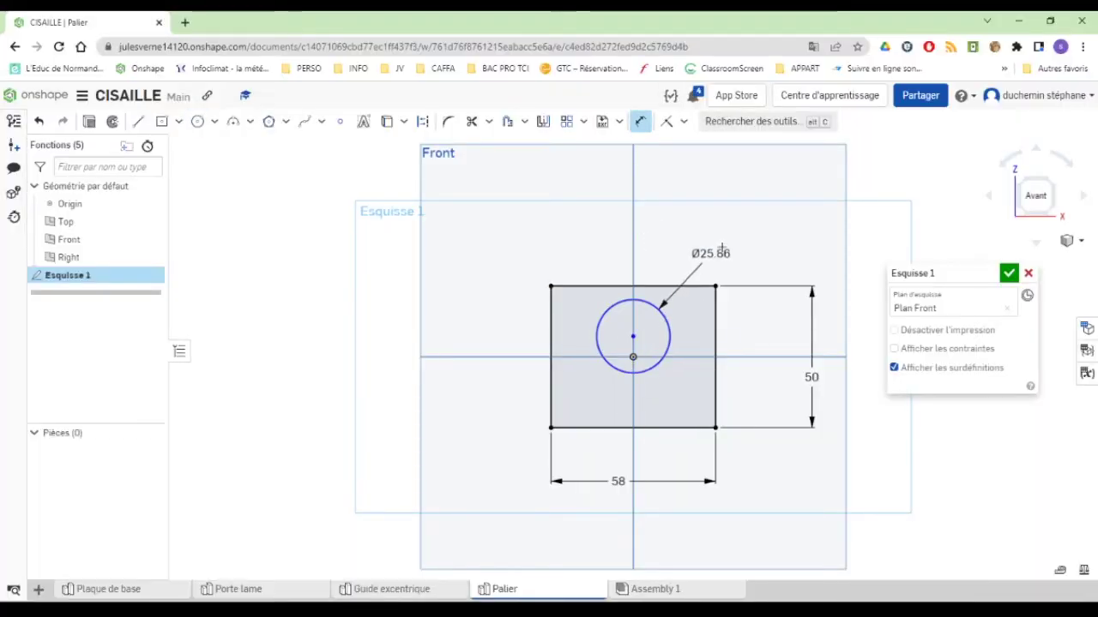
{"action": "left_click", "coordinate": [723, 247]}
{"action": "type", "text": "20"}
{"action": "key", "text": "Return"}
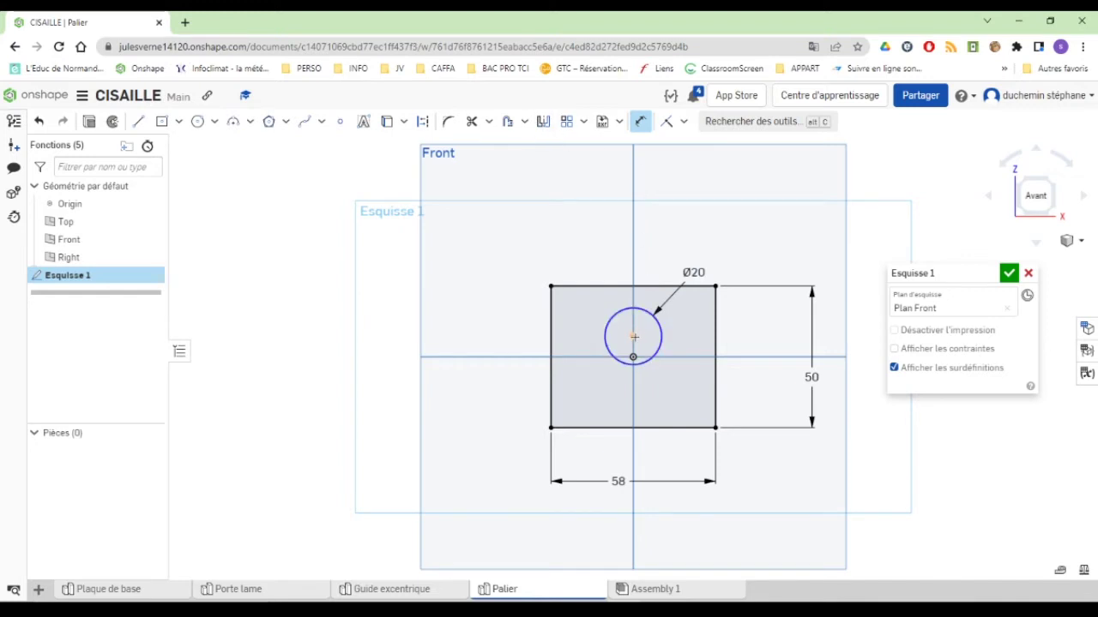
Dimension the circle's centre 24 mm below the rectangle's upper edge
{"action": "left_click", "coordinate": [611, 285]}
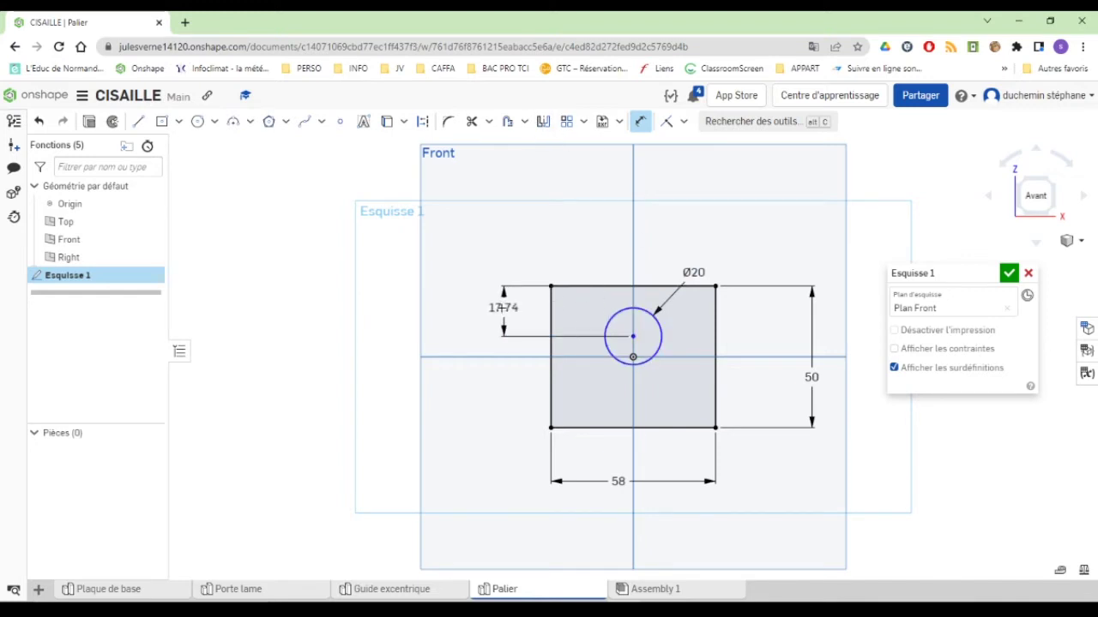
{"action": "left_click", "coordinate": [498, 307]}
{"action": "type", "text": "24"}
{"action": "key", "text": "Return"}
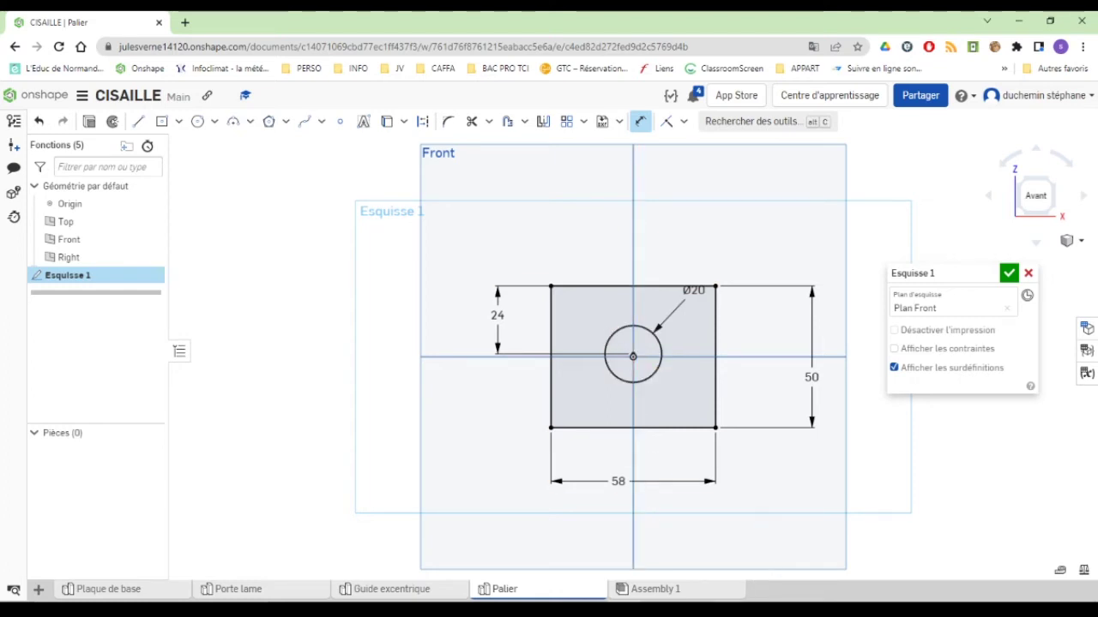
Check the hole layout in the PDF drawing and sketch a construction centre rectangle about 44 by 40 mm on the origin
{"action": "key", "text": "alt+Tab"}
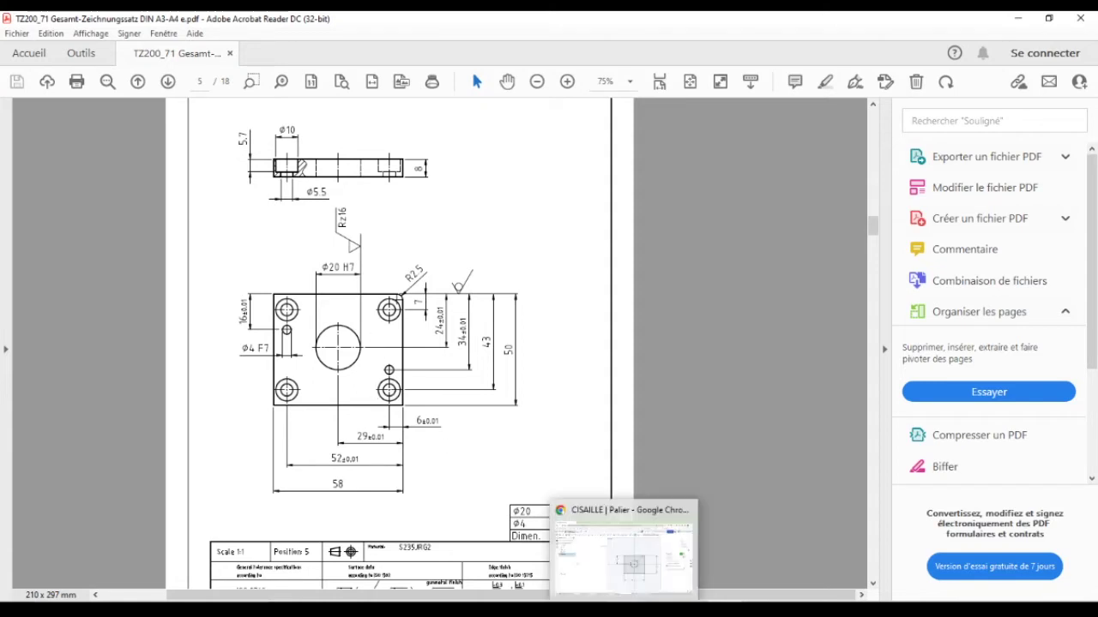
{"action": "left_click", "coordinate": [625, 529]}
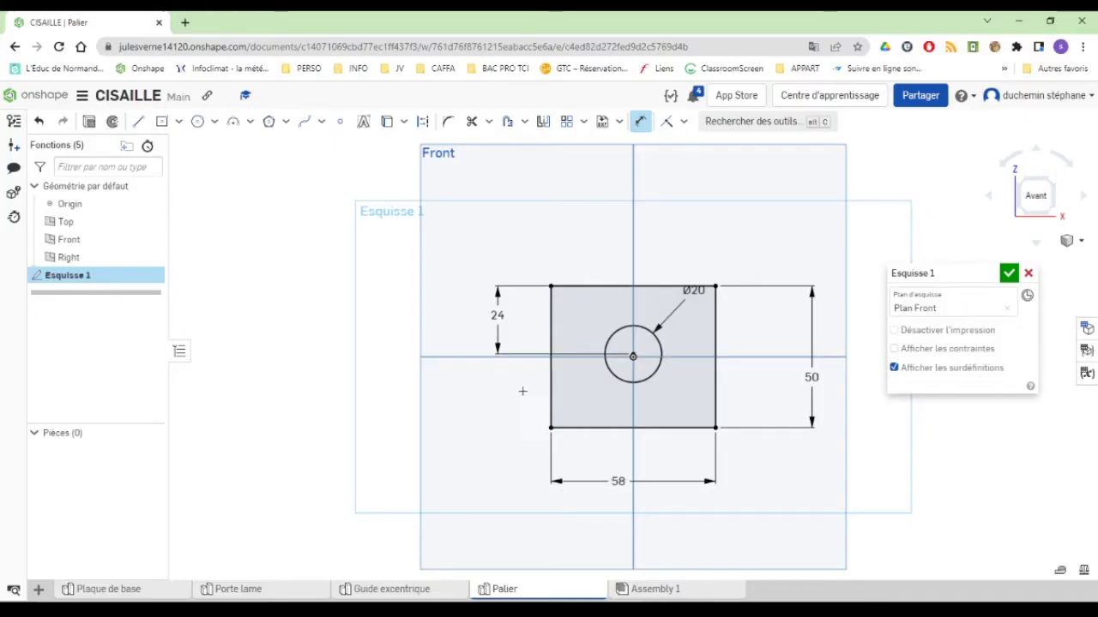
{"action": "left_click", "coordinate": [162, 122]}
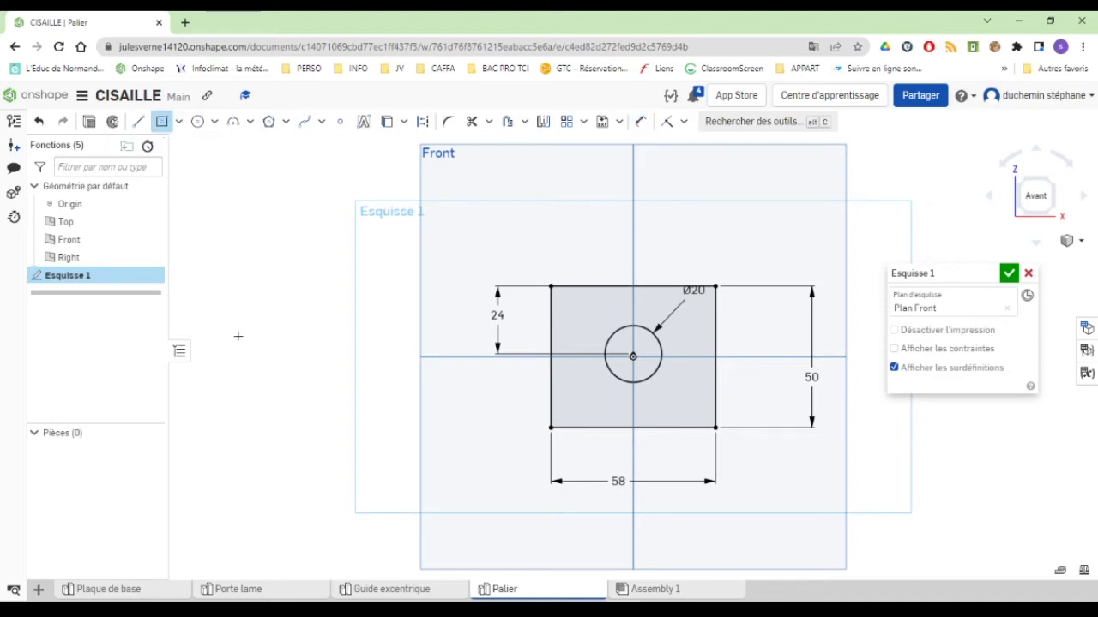
{"action": "key", "text": "alt+Tab"}
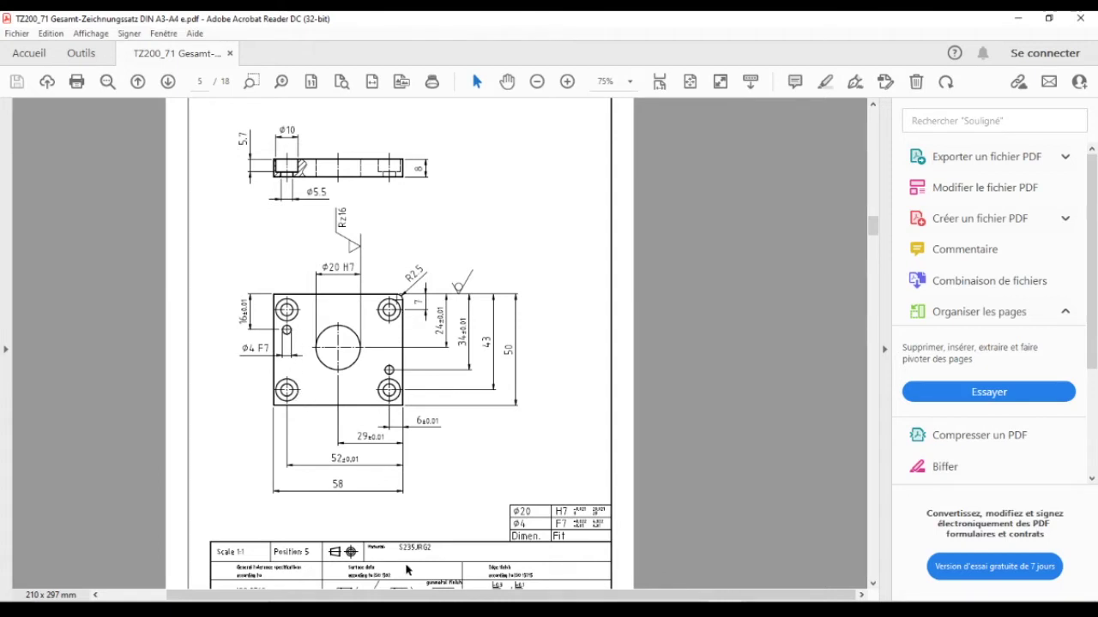
{"action": "left_click", "coordinate": [630, 553]}
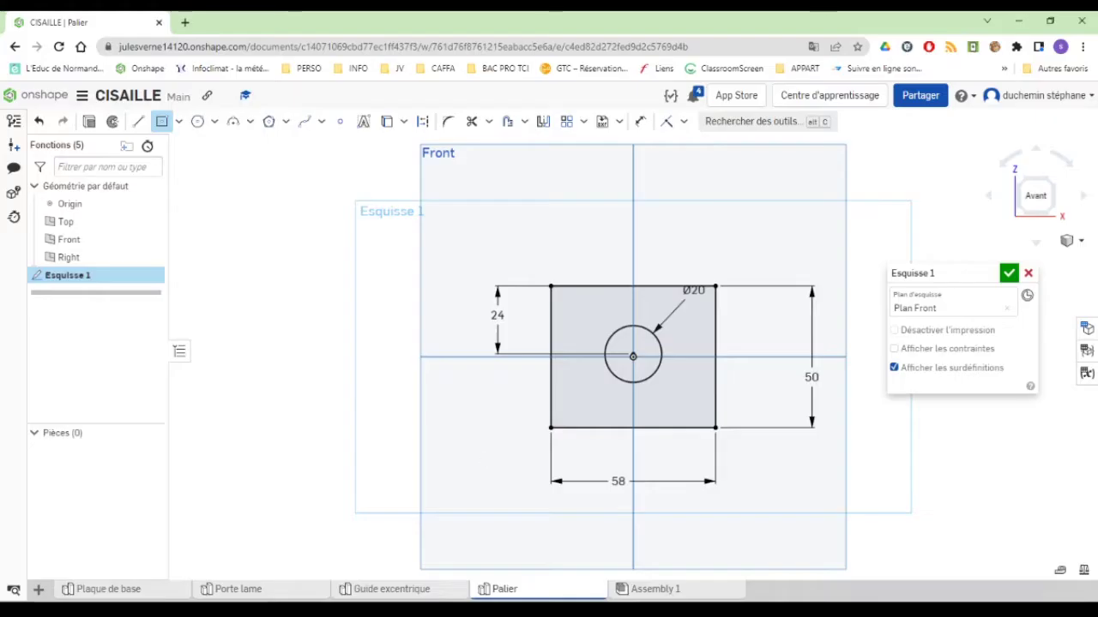
{"action": "left_click", "coordinate": [423, 122]}
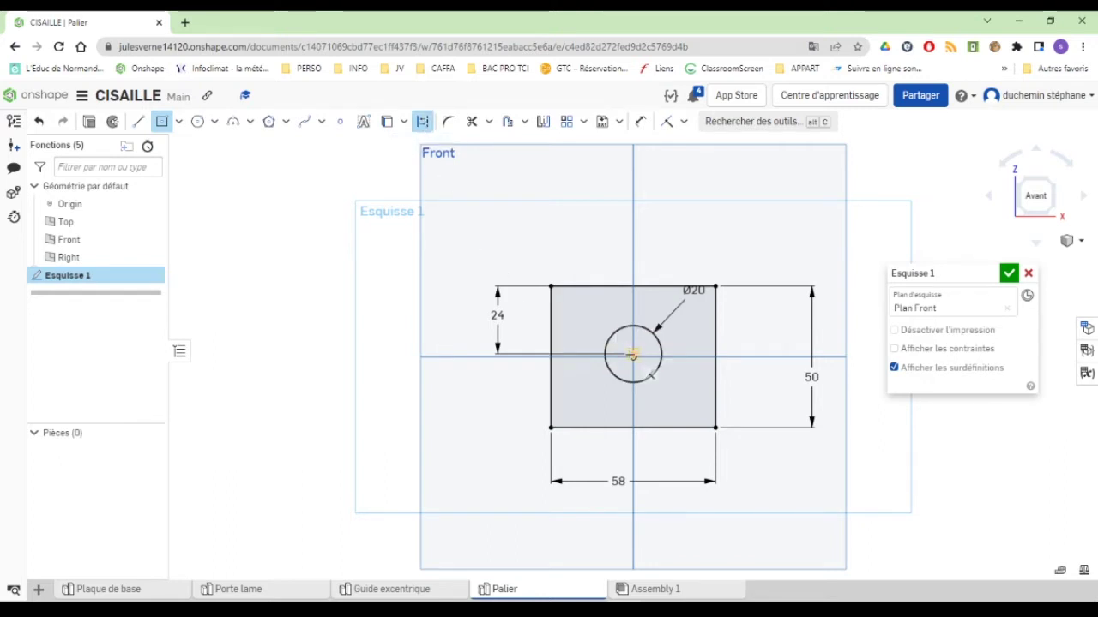
{"action": "scroll", "coordinate": [632, 354], "scroll_direction": "up", "scroll_amount": 5}
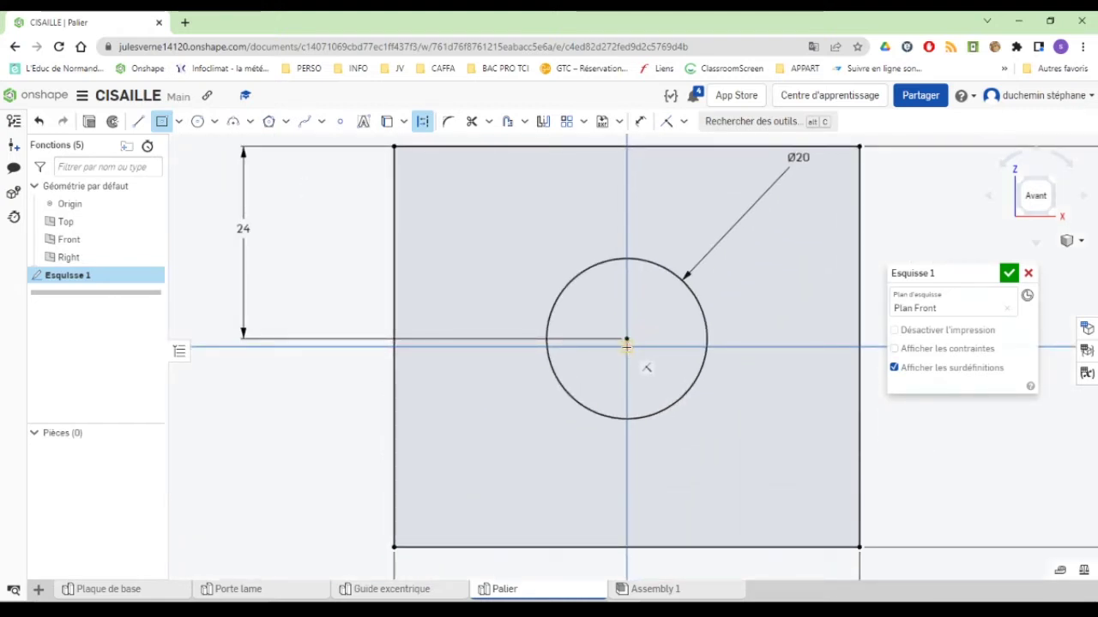
{"action": "left_click", "coordinate": [626, 344]}
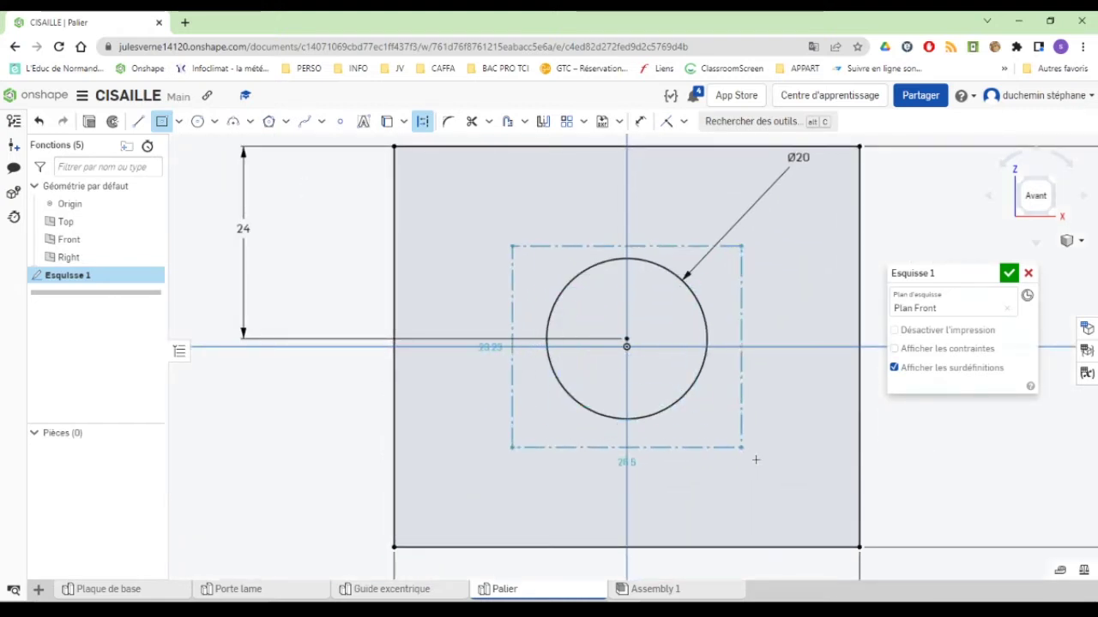
{"action": "left_click", "coordinate": [805, 508]}
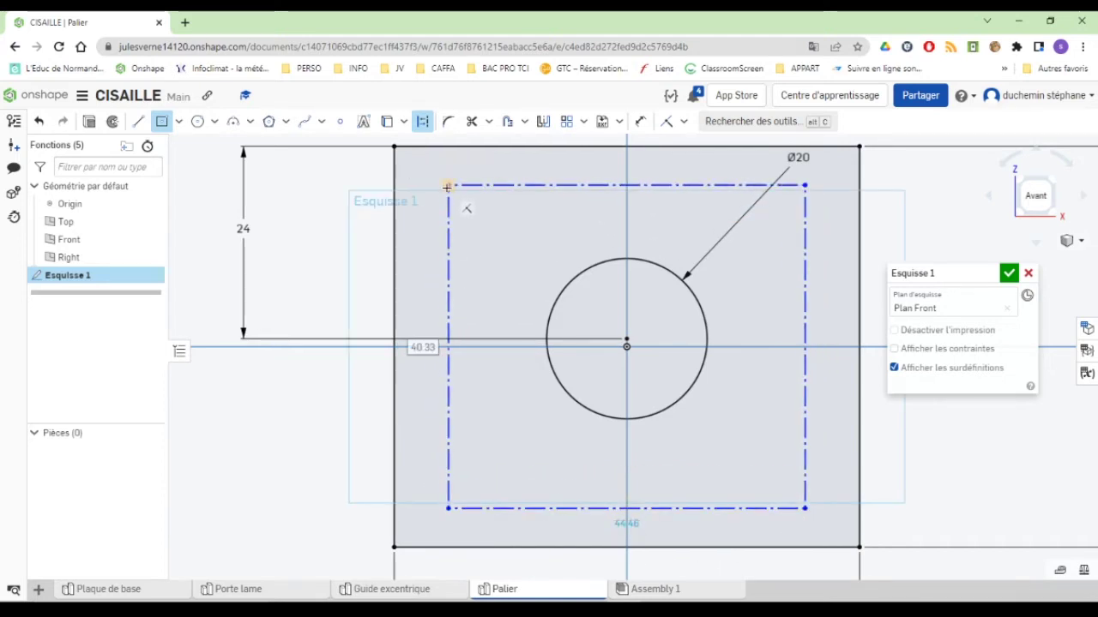
{"action": "scroll", "coordinate": [607, 322], "scroll_direction": "down", "scroll_amount": 4}
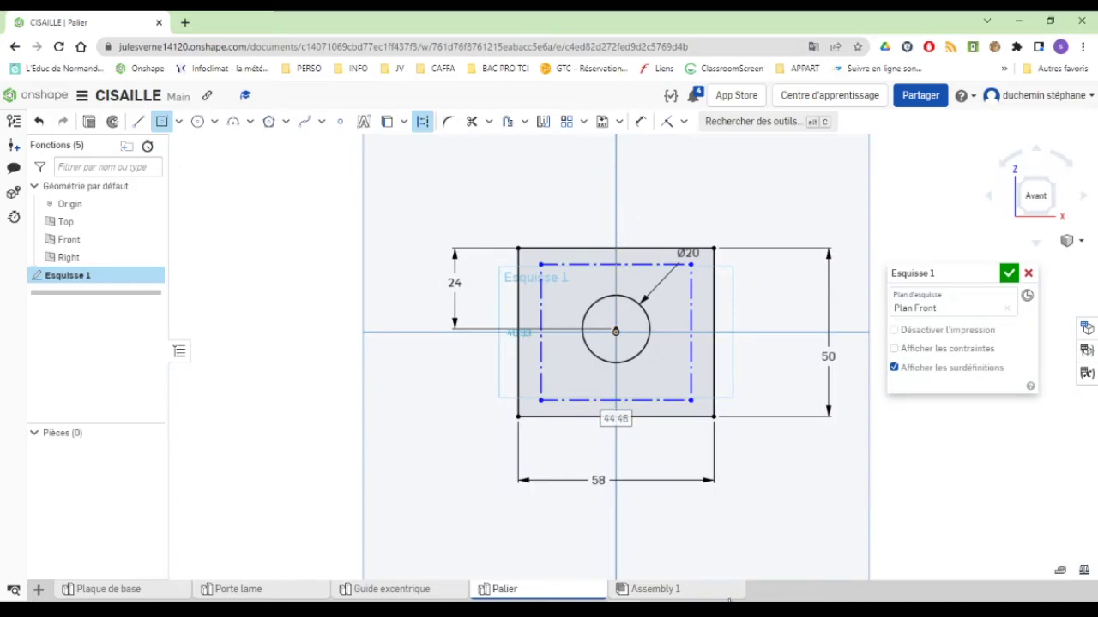
Check the hole spacing in the PDF drawing and dimension the construction rectangle's right side 6 mm from the plate's right edge
{"action": "key", "text": "alt+Tab"}
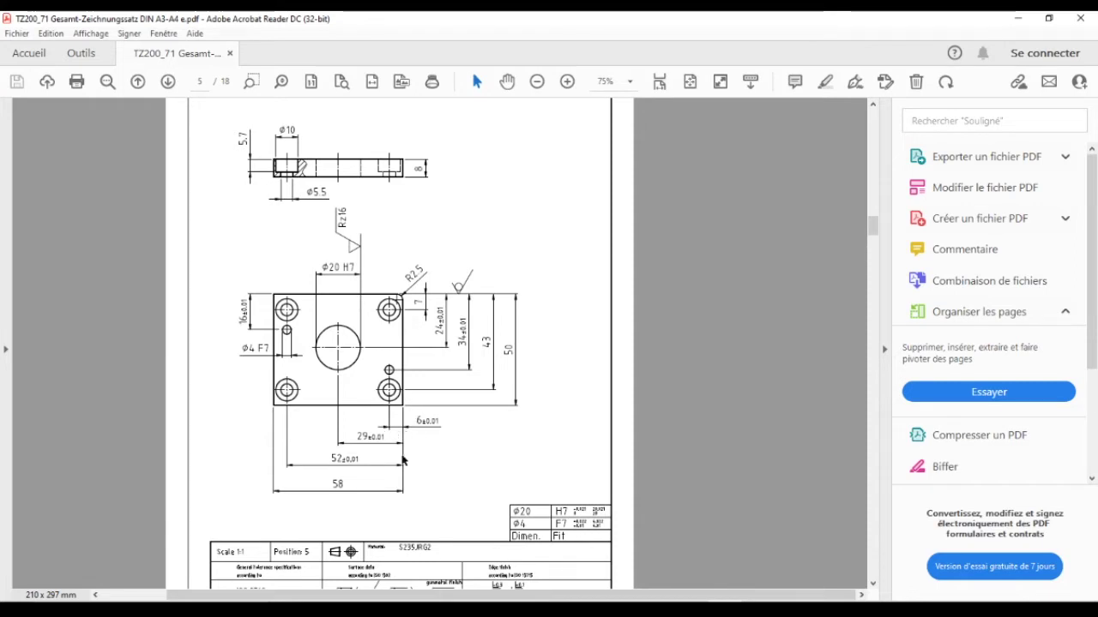
{"action": "key", "text": "alt+Tab"}
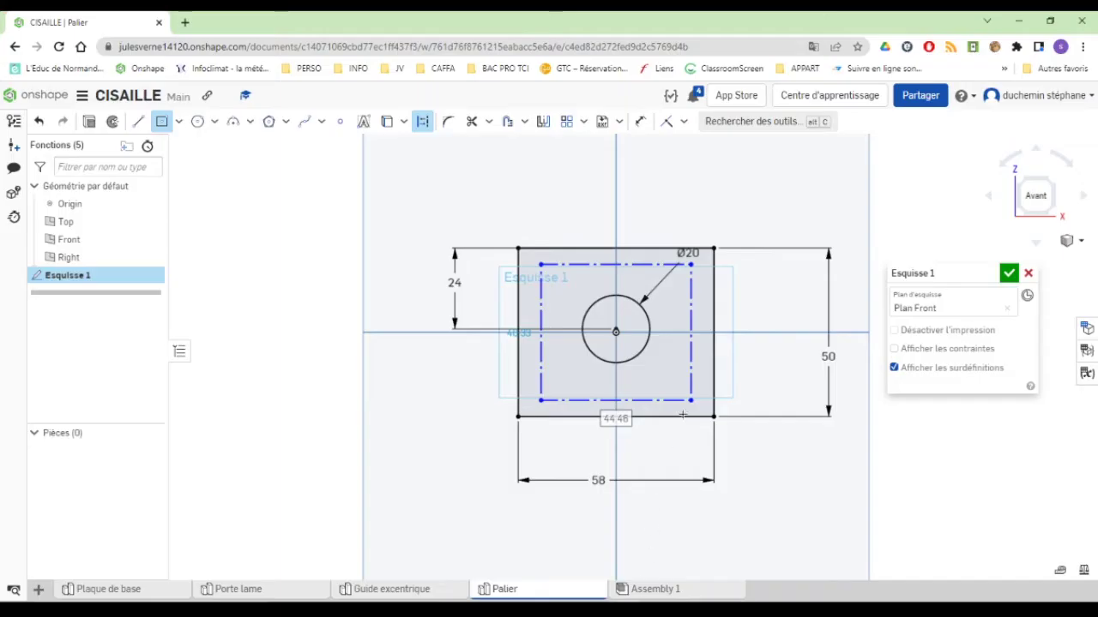
{"action": "left_click", "coordinate": [640, 121]}
{"action": "left_click", "coordinate": [714, 377]}
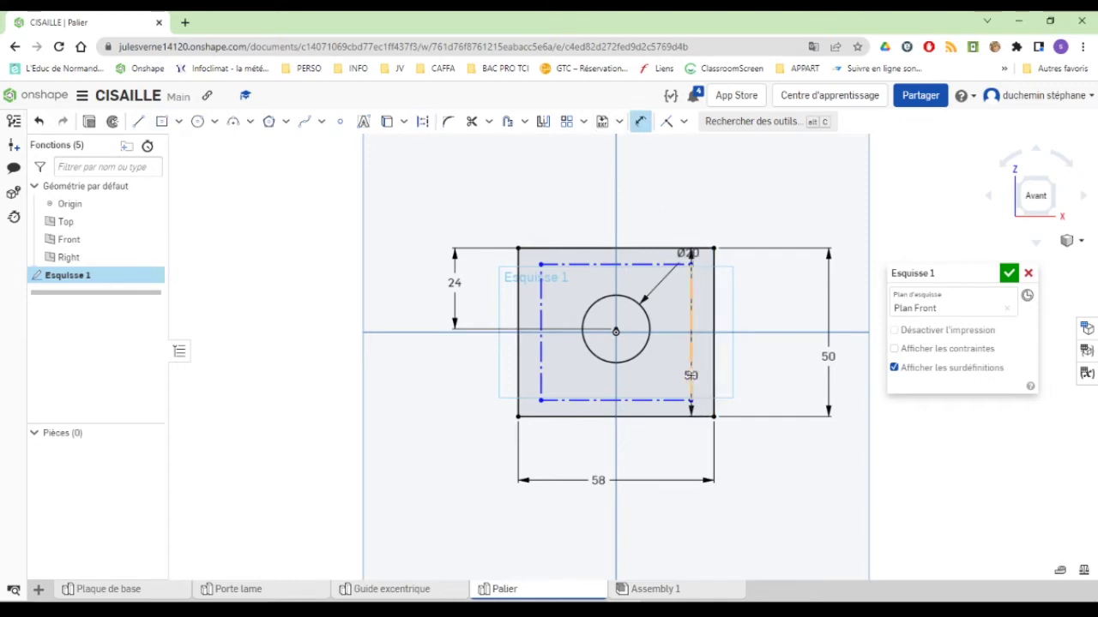
{"action": "left_click", "coordinate": [692, 375]}
{"action": "left_click", "coordinate": [725, 446]}
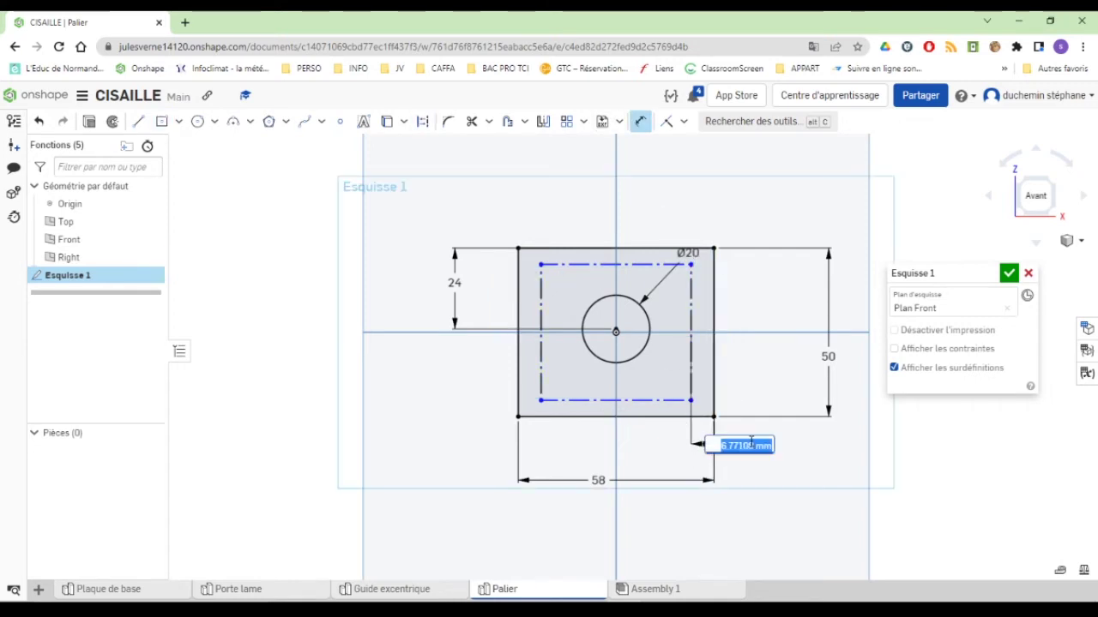
{"action": "type", "text": "6"}
{"action": "key", "text": "Return"}
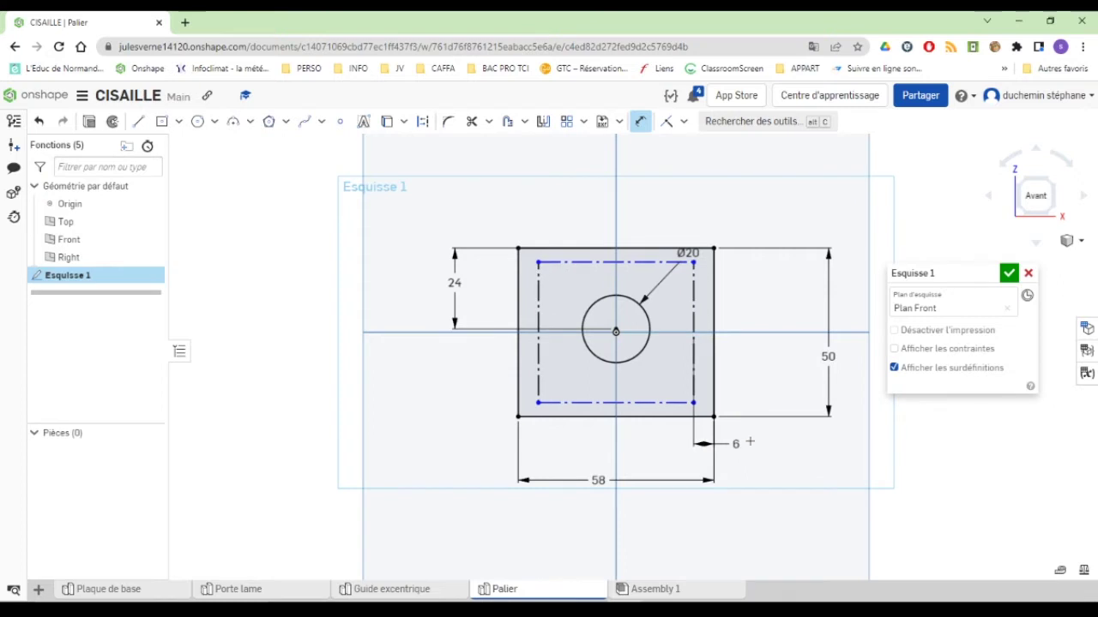
Add a driven dimension from the plate's right edge to the construction rectangle's left side and place it below the plate
{"action": "left_click", "coordinate": [715, 388]}
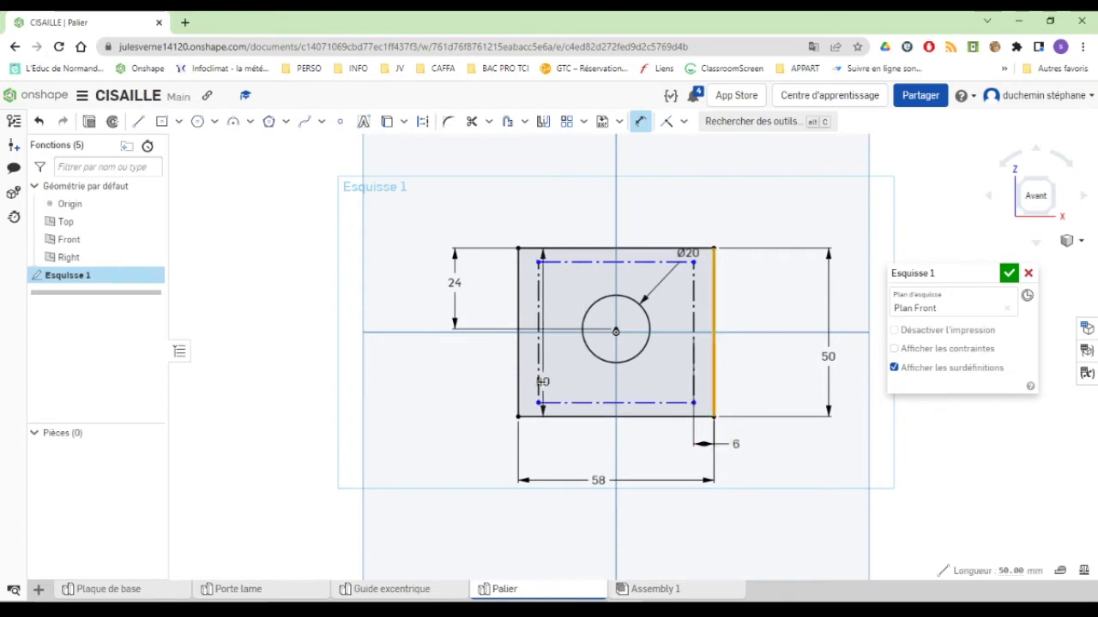
{"action": "left_click", "coordinate": [538, 386]}
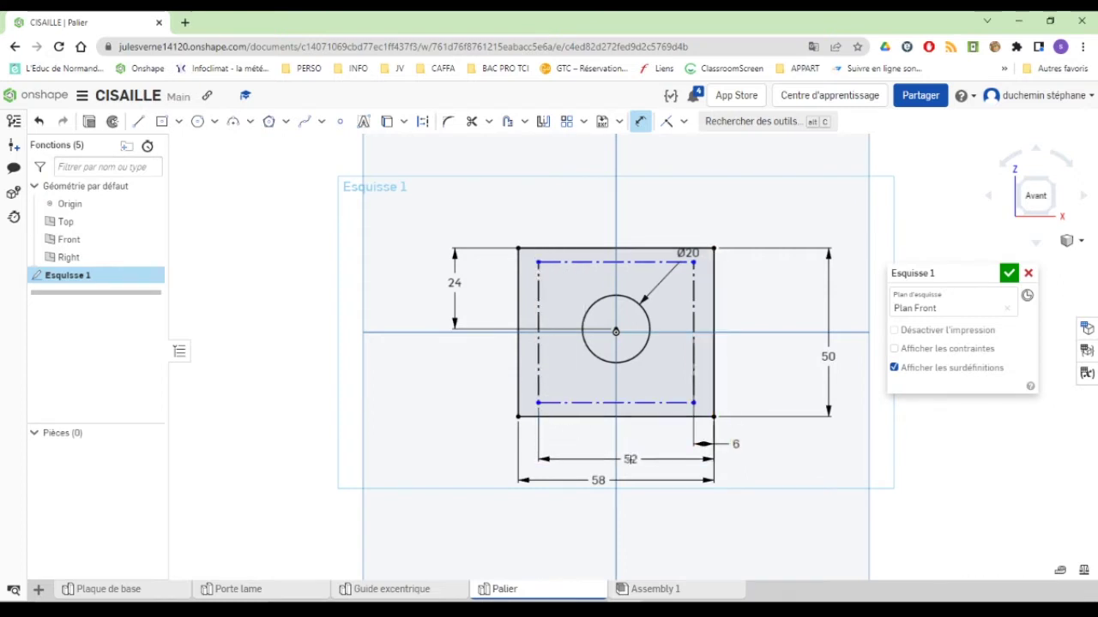
{"action": "left_click", "coordinate": [642, 458]}
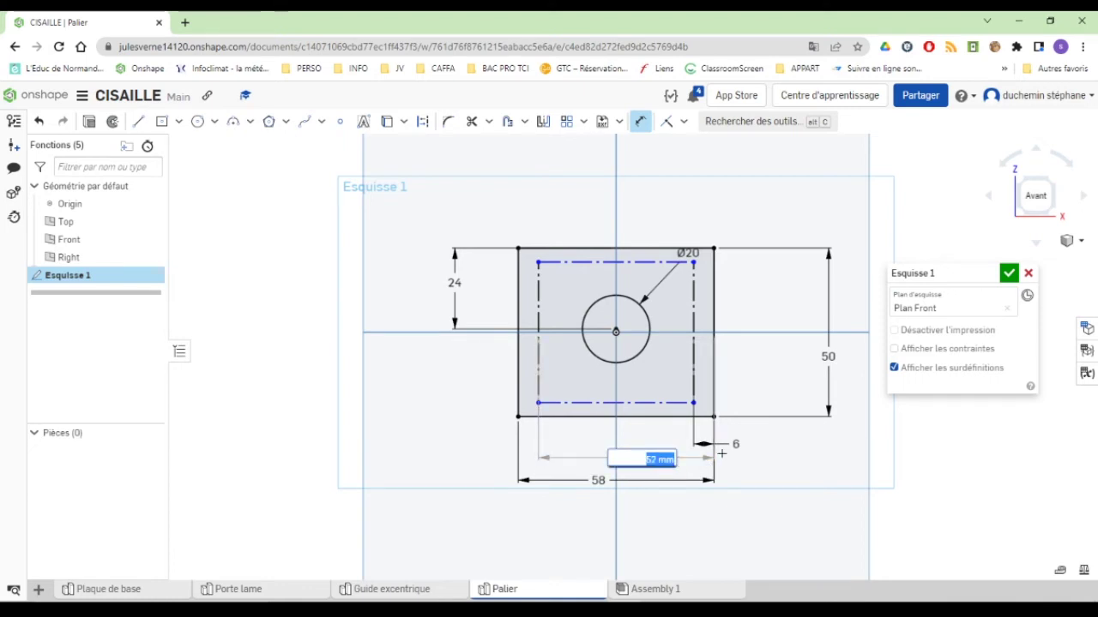
{"action": "key", "text": "Return"}
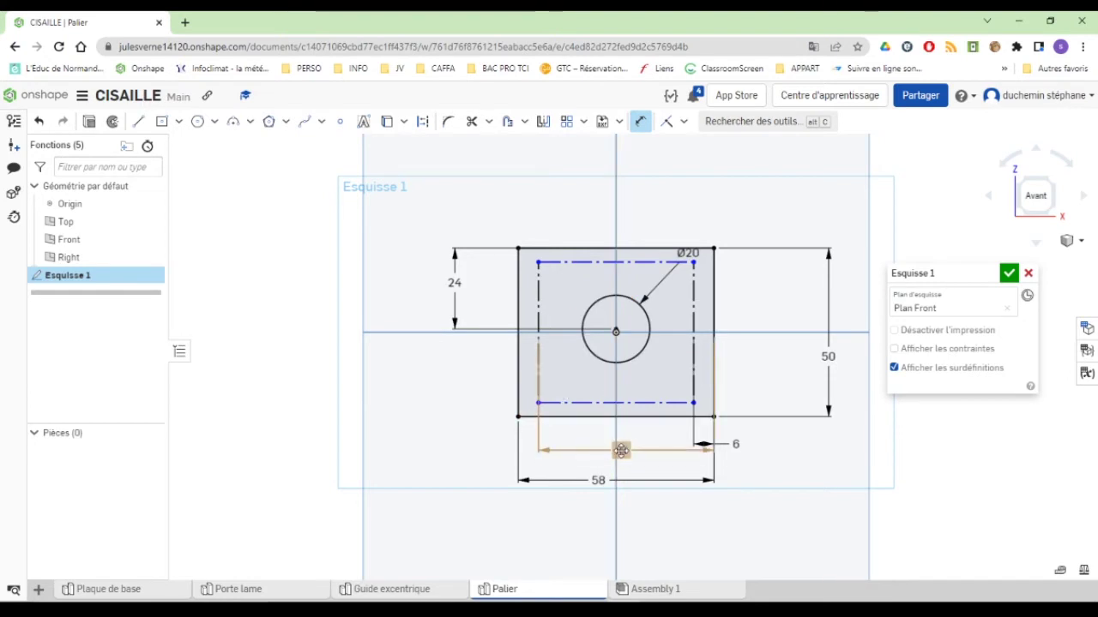
{"action": "left_click_drag", "start_coordinate": [642, 453], "coordinate": [620, 449]}
Consult the PDF drawing and dimension the construction rectangle's upper side 7 mm below the plate's upper edge
{"action": "key", "text": "alt+Tab"}
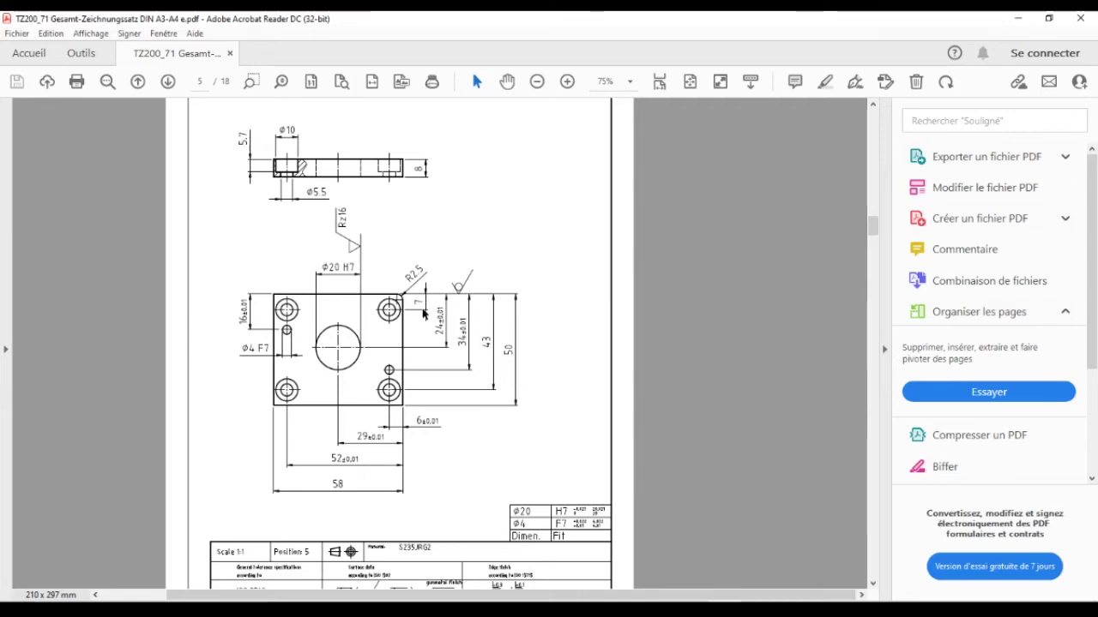
{"action": "key", "text": "alt+Tab"}
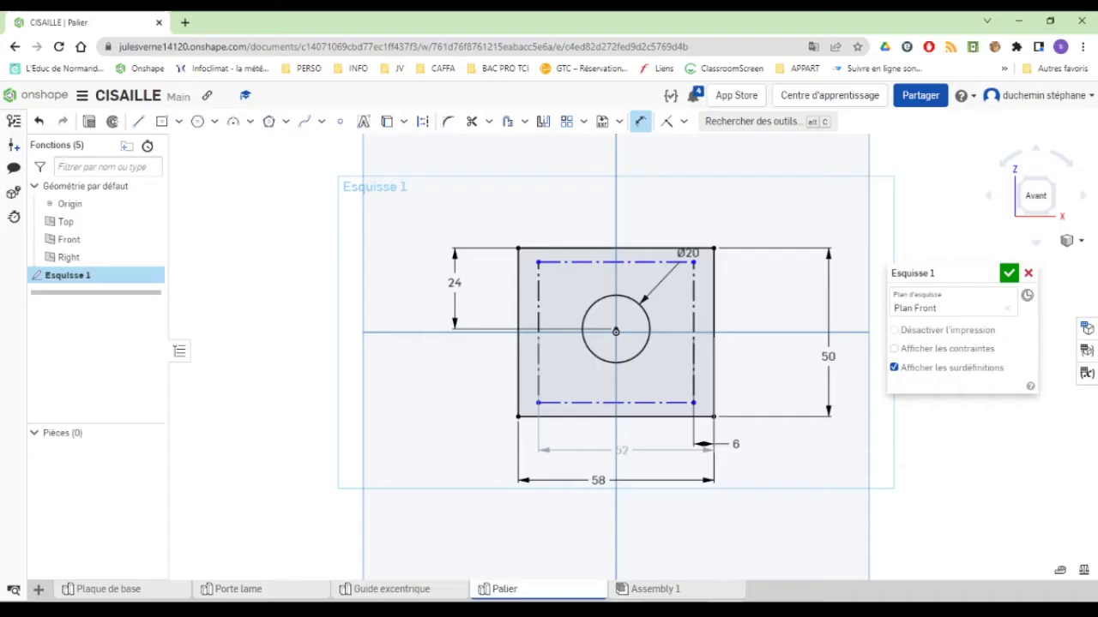
{"action": "left_click", "coordinate": [643, 249]}
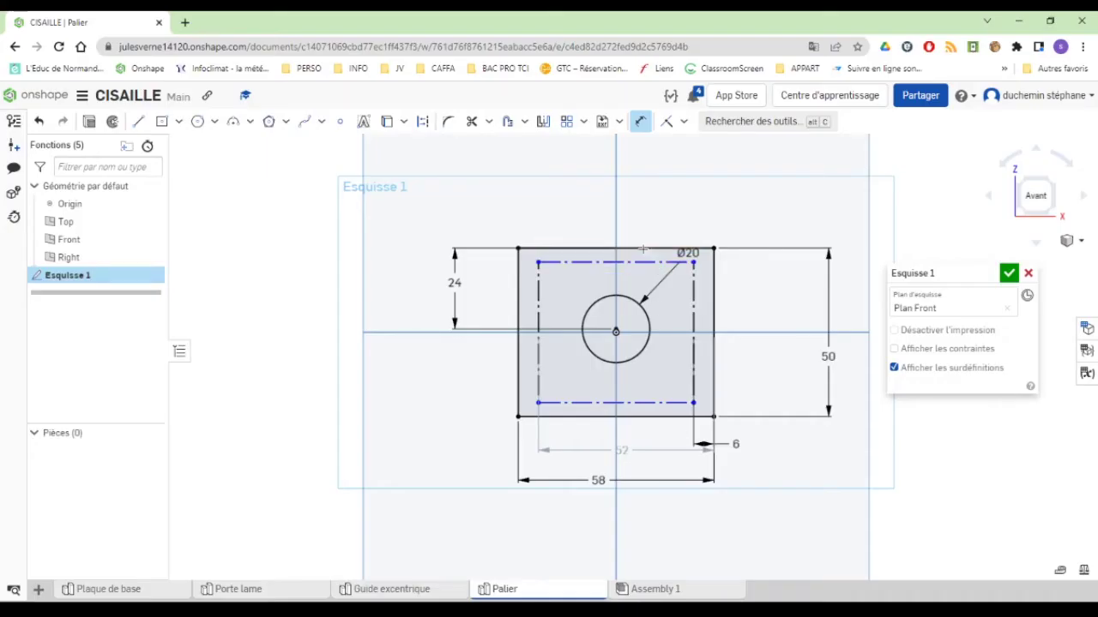
{"action": "left_click", "coordinate": [645, 261]}
{"action": "left_click", "coordinate": [753, 211]}
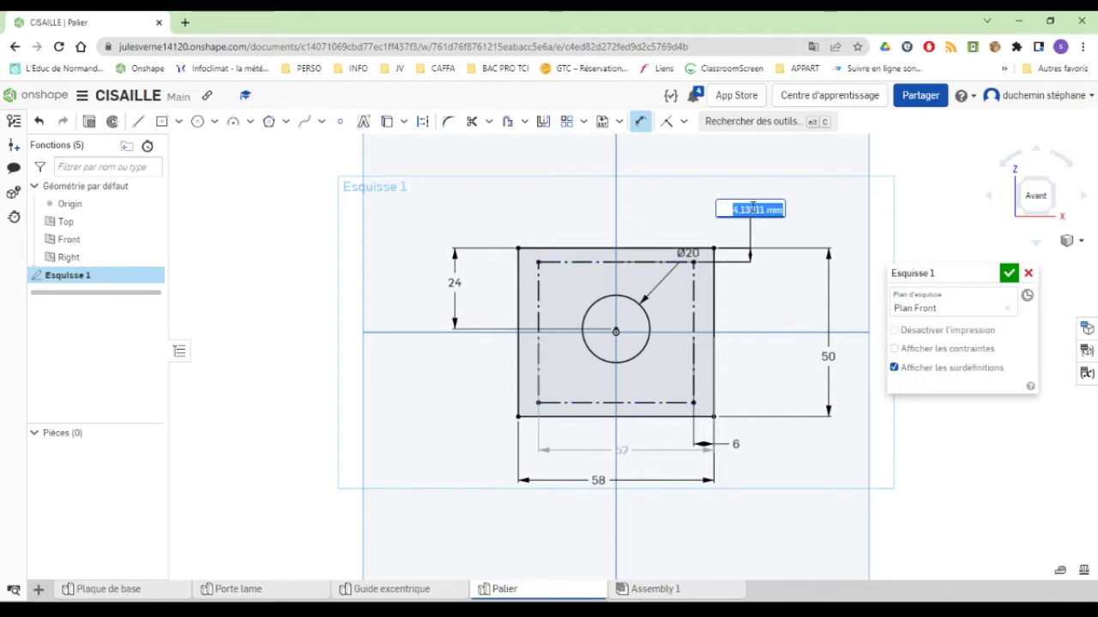
{"action": "type", "text": "7"}
{"action": "key", "text": "Return"}
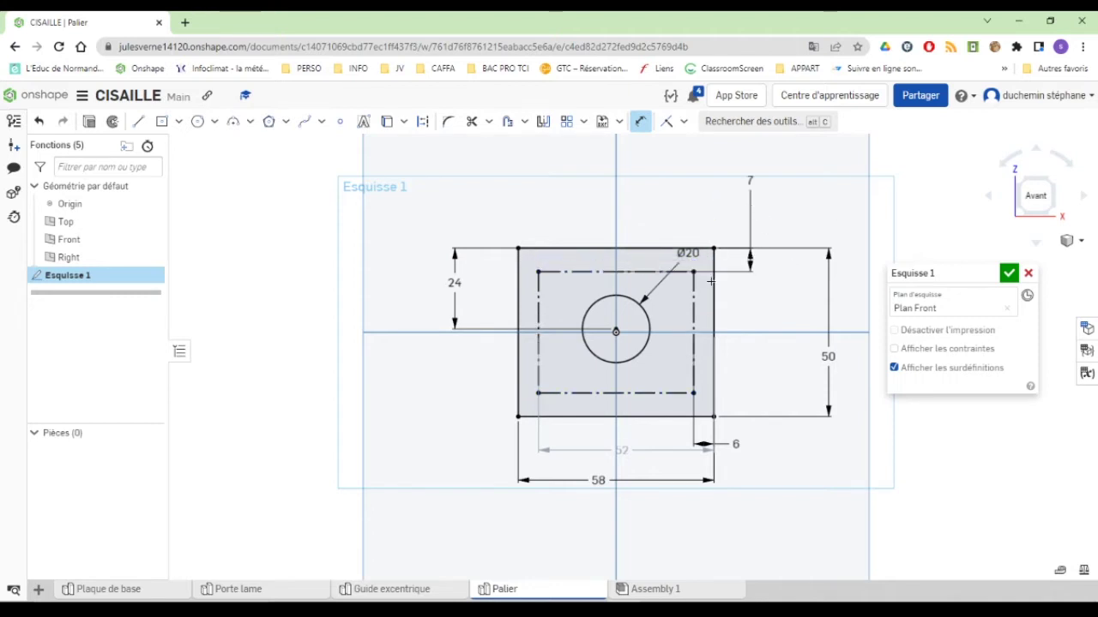
Add a driven dimension from the plate's upper edge to the construction rectangle's lower side
{"action": "left_click", "coordinate": [657, 249]}
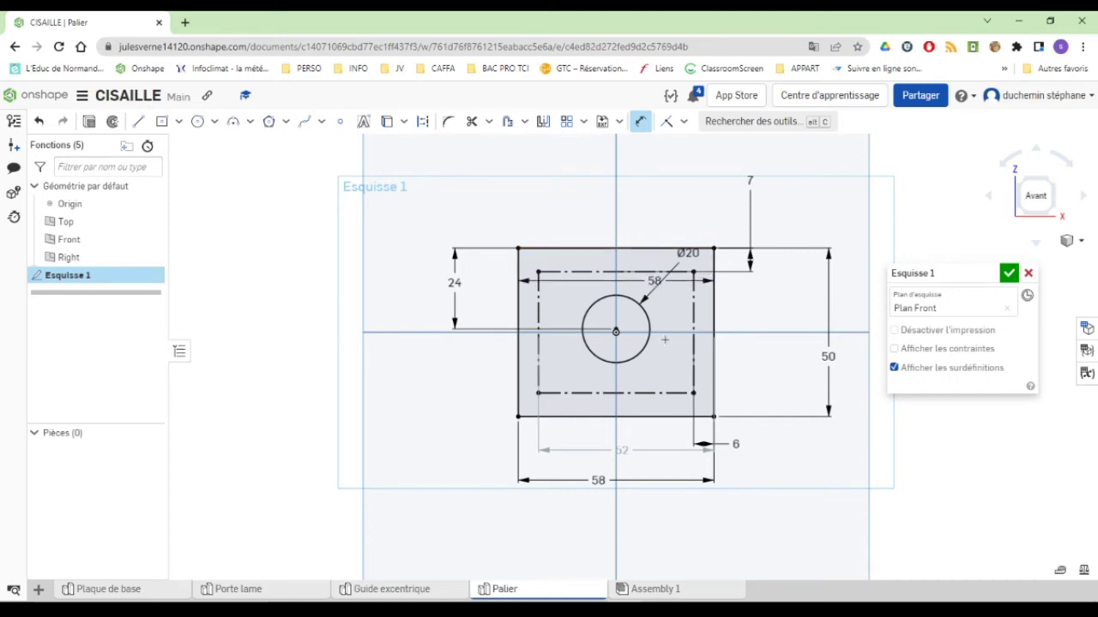
{"action": "left_click", "coordinate": [678, 393]}
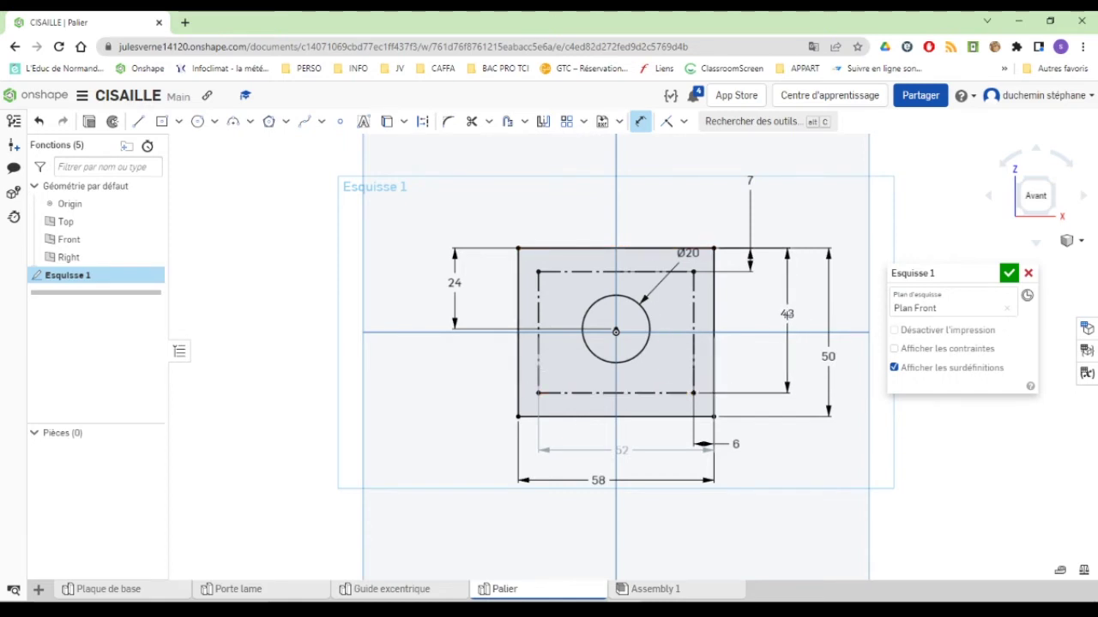
{"action": "left_click", "coordinate": [786, 313]}
{"action": "key", "text": "Return"}
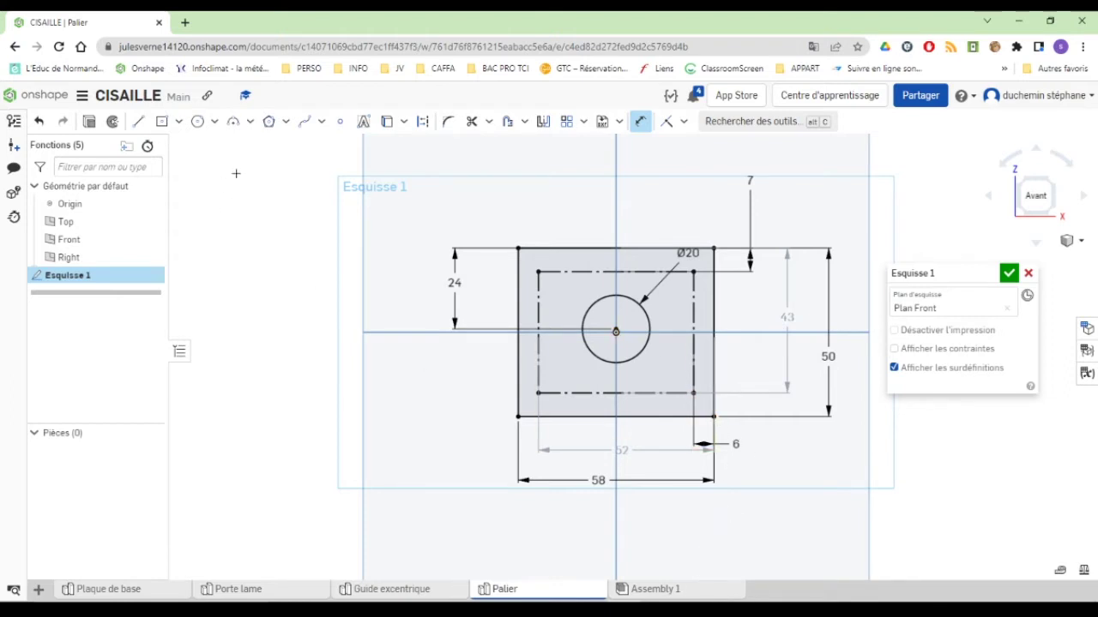
Place a sketch point high on the construction rectangle's left side and one low on its right side, and check their positions in the PDF drawing
{"action": "left_click", "coordinate": [339, 121]}
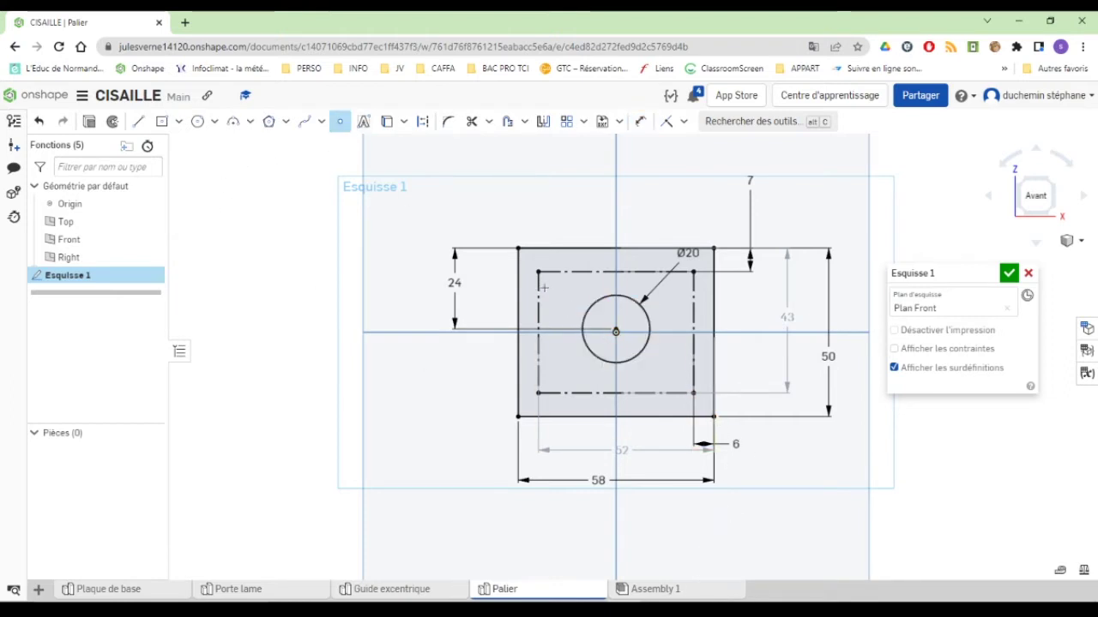
{"action": "left_click", "coordinate": [539, 295]}
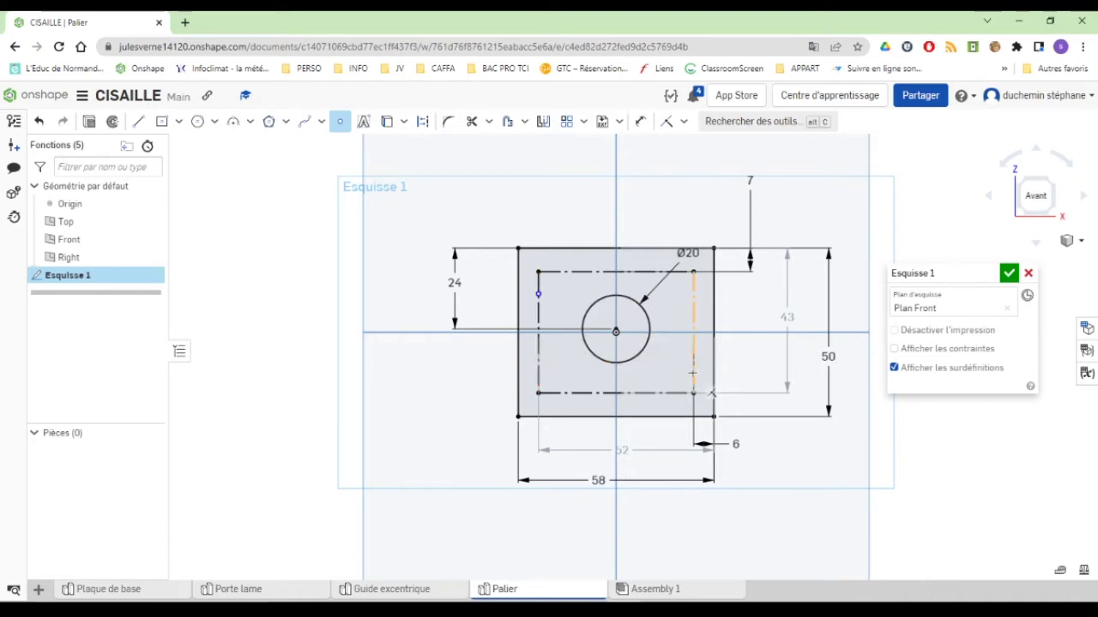
{"action": "key", "text": "alt+Tab"}
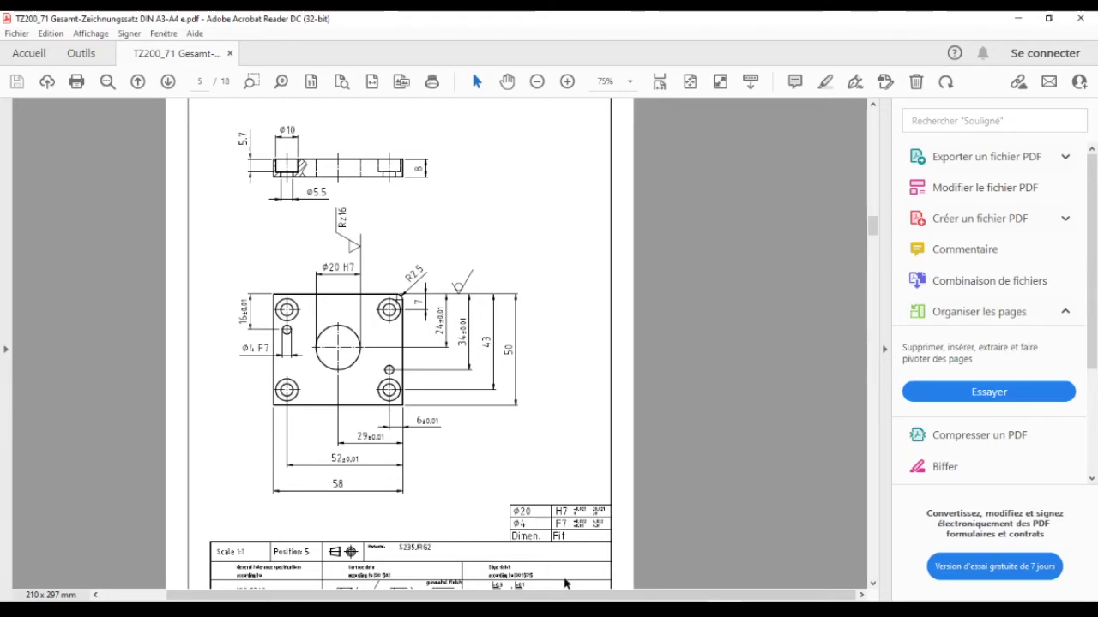
{"action": "key", "text": "alt+Tab"}
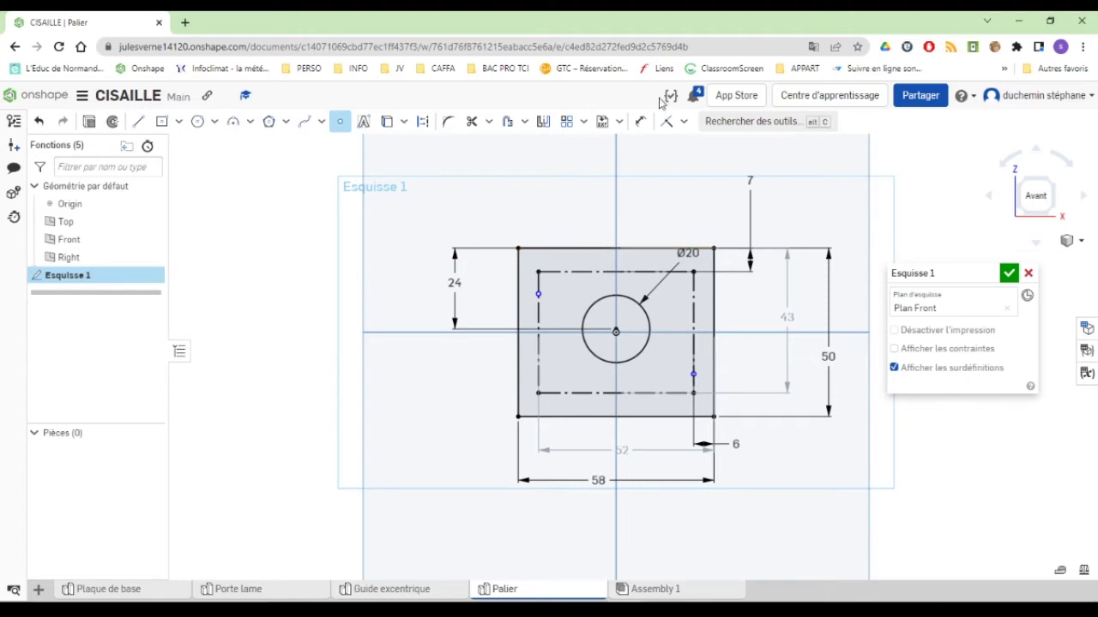
Dimension the point on the construction rectangle's left side 16 mm below the plate's upper edge
{"action": "left_click", "coordinate": [640, 121]}
{"action": "left_click", "coordinate": [542, 248]}
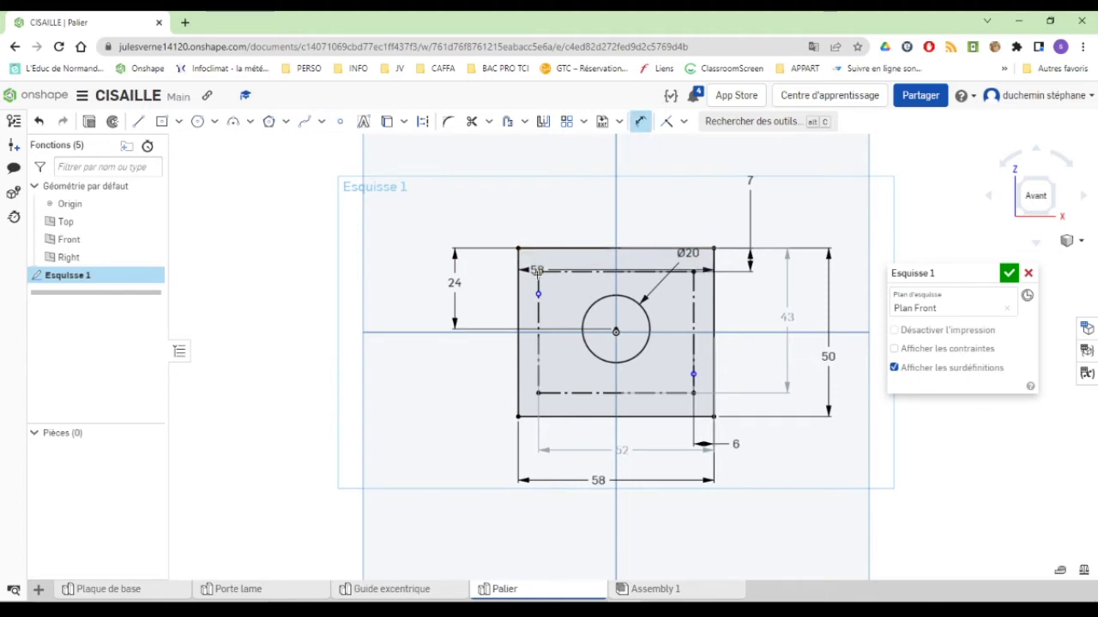
{"action": "left_click", "coordinate": [537, 294]}
{"action": "left_click", "coordinate": [493, 268]}
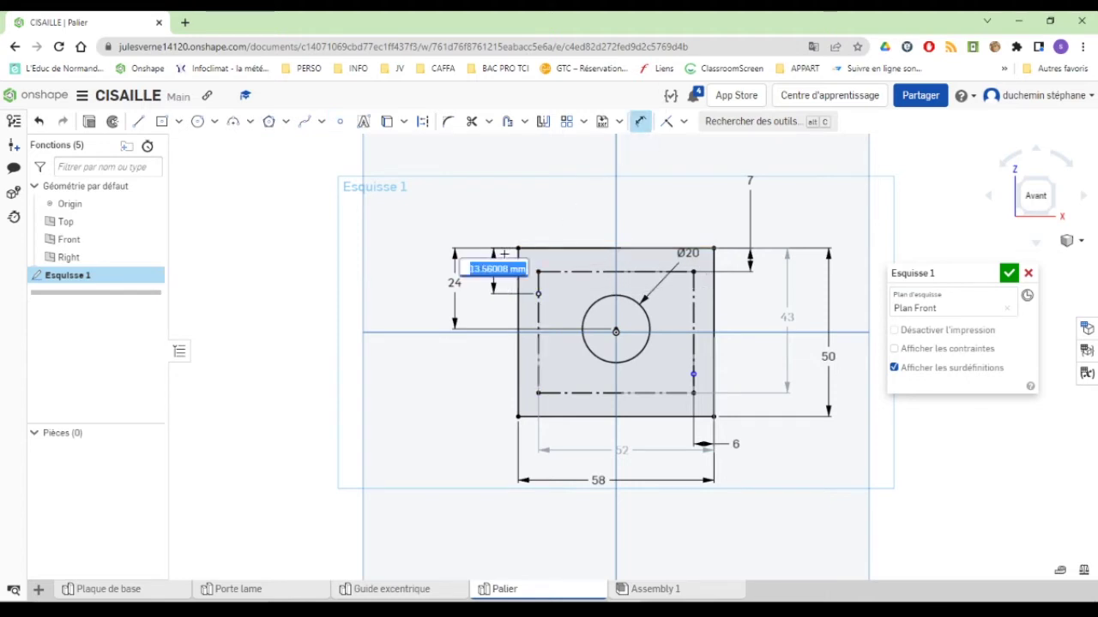
{"action": "type", "text": "16"}
{"action": "key", "text": "Return"}
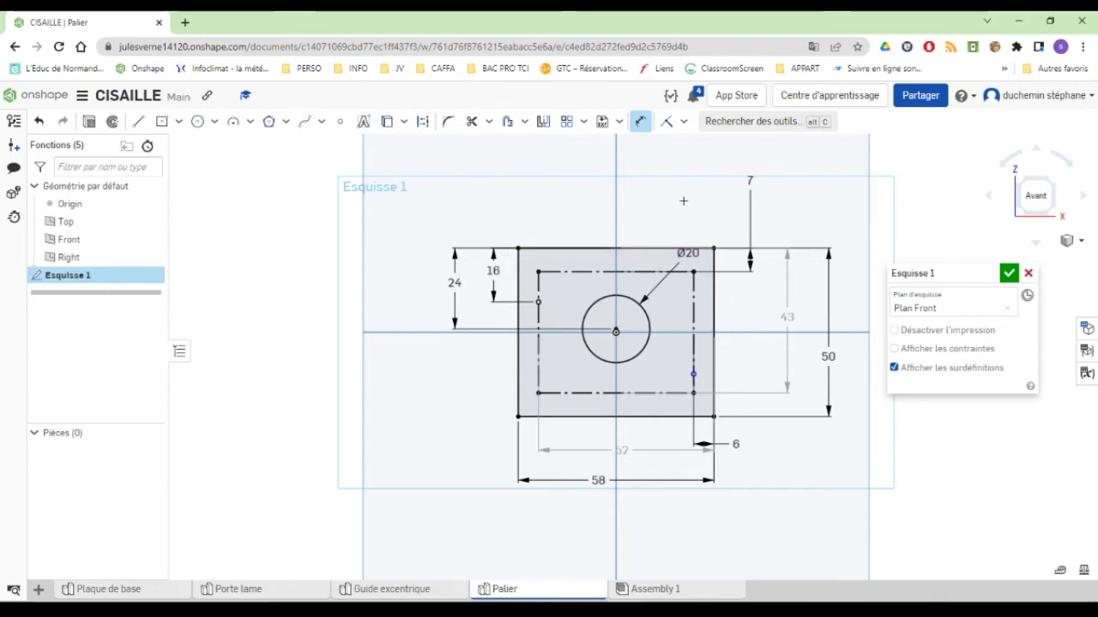
Dimension the point on the construction rectangle's right side 34 mm below the plate's upper edge
{"action": "left_click", "coordinate": [686, 249]}
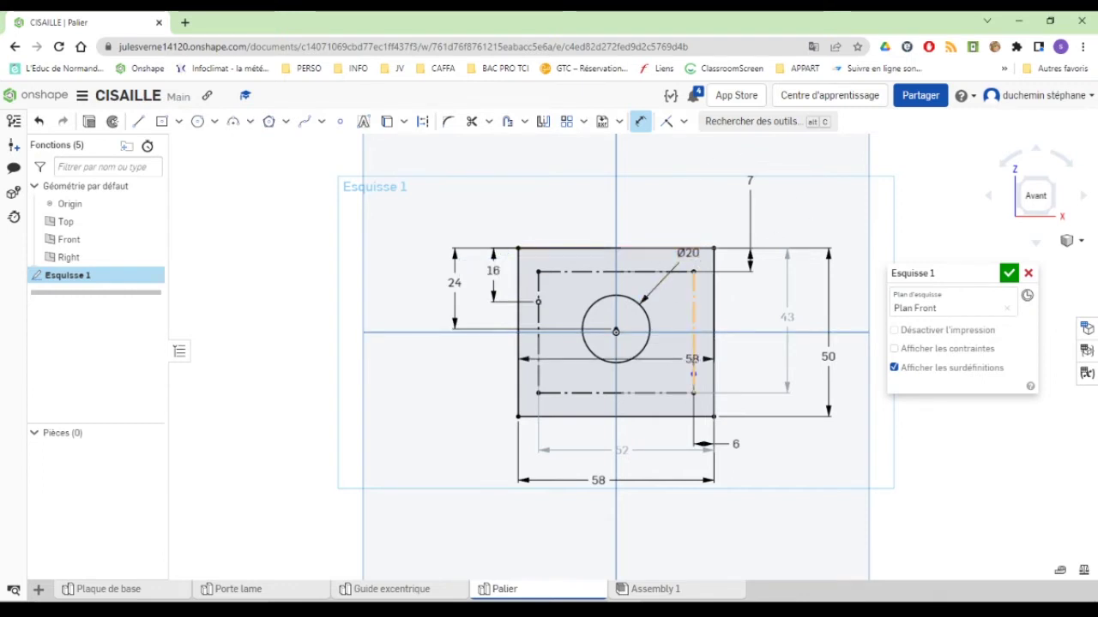
{"action": "left_click", "coordinate": [693, 374]}
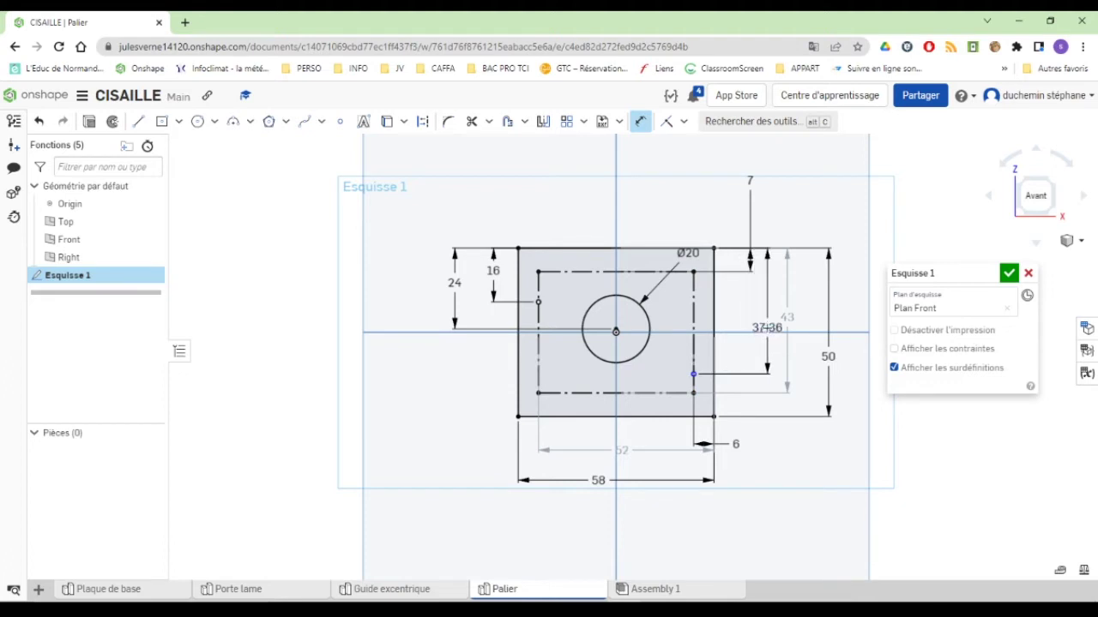
{"action": "left_click", "coordinate": [766, 324]}
{"action": "key", "text": "Return"}
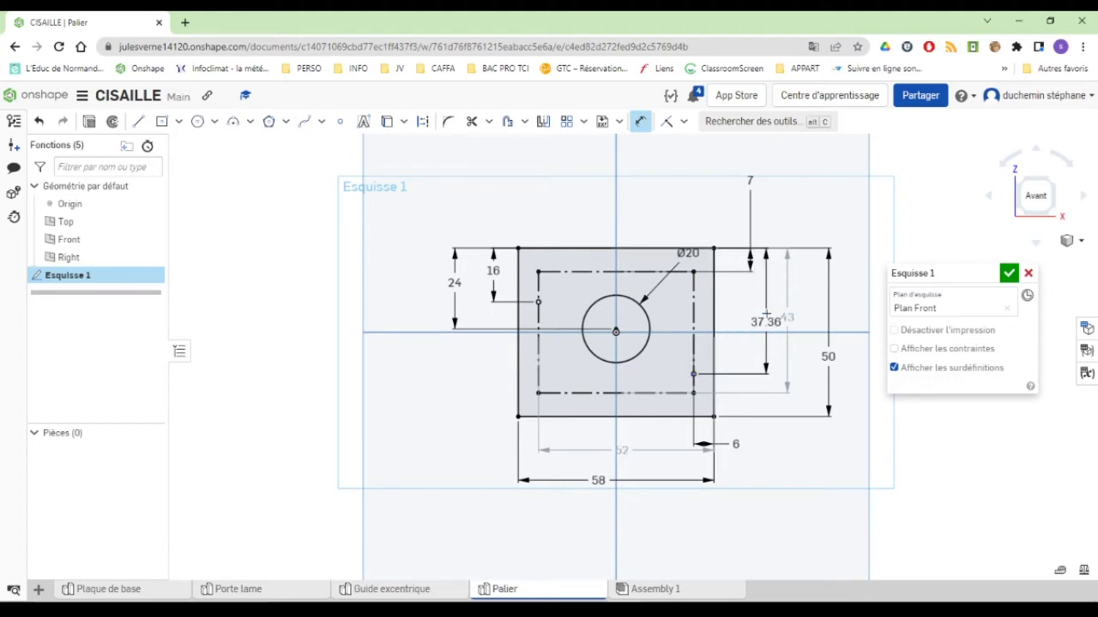
{"action": "double_click", "coordinate": [766, 319]}
{"action": "type", "text": "34"}
{"action": "key", "text": "Return"}
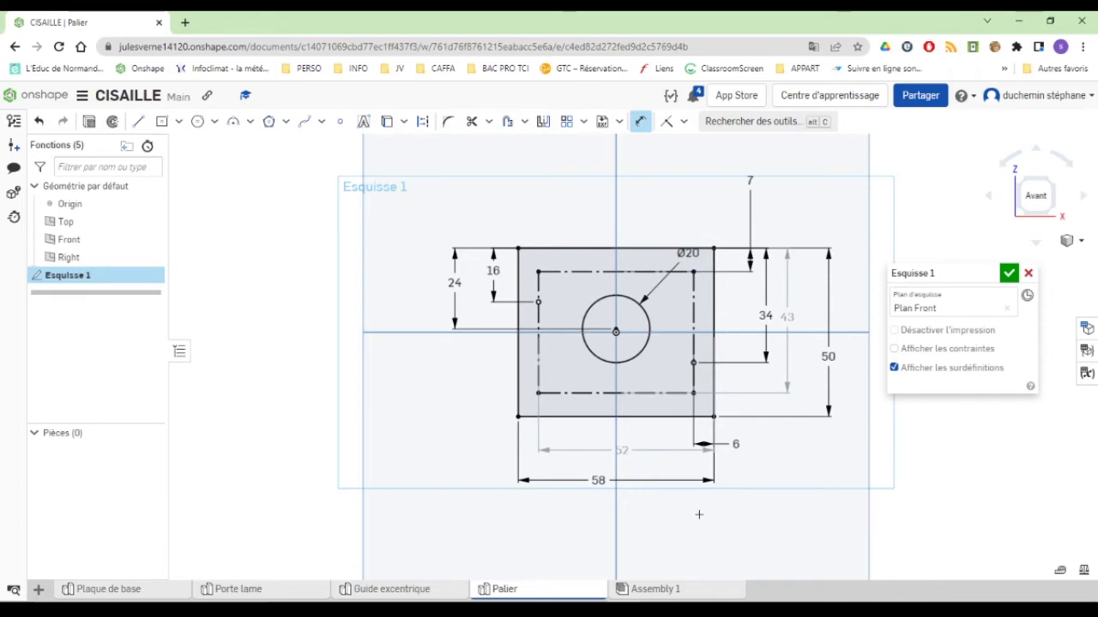
Check the plate thickness in the PDF drawing, then extrude the plate profile around the central bore 8 mm as a new solid
{"action": "key", "text": "alt+Tab"}
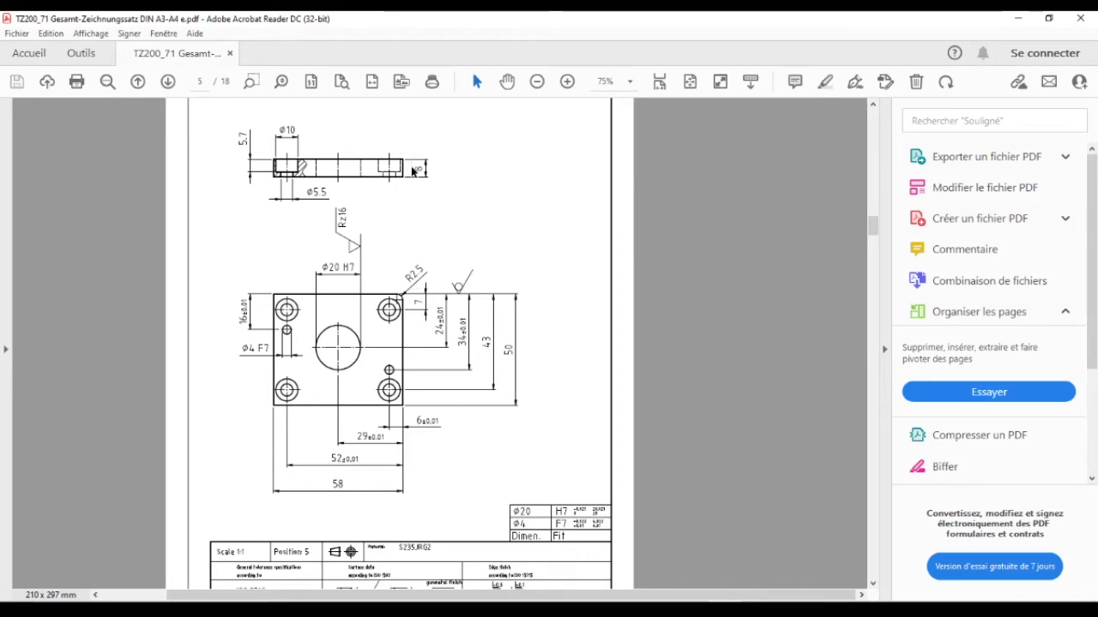
{"action": "key", "text": "alt+Tab"}
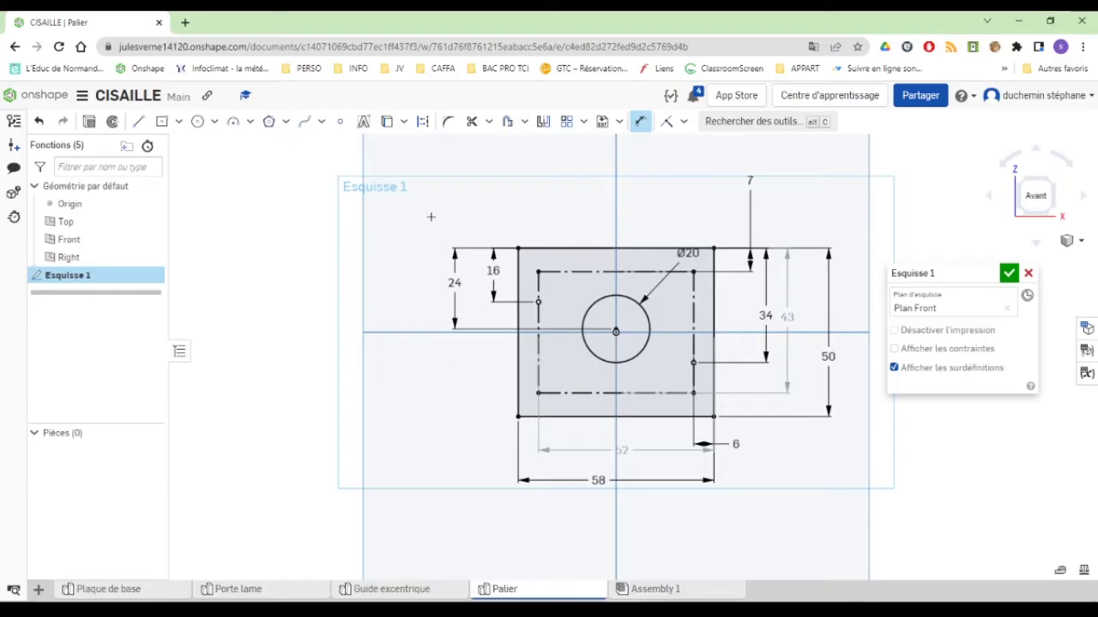
{"action": "left_click", "coordinate": [89, 121]}
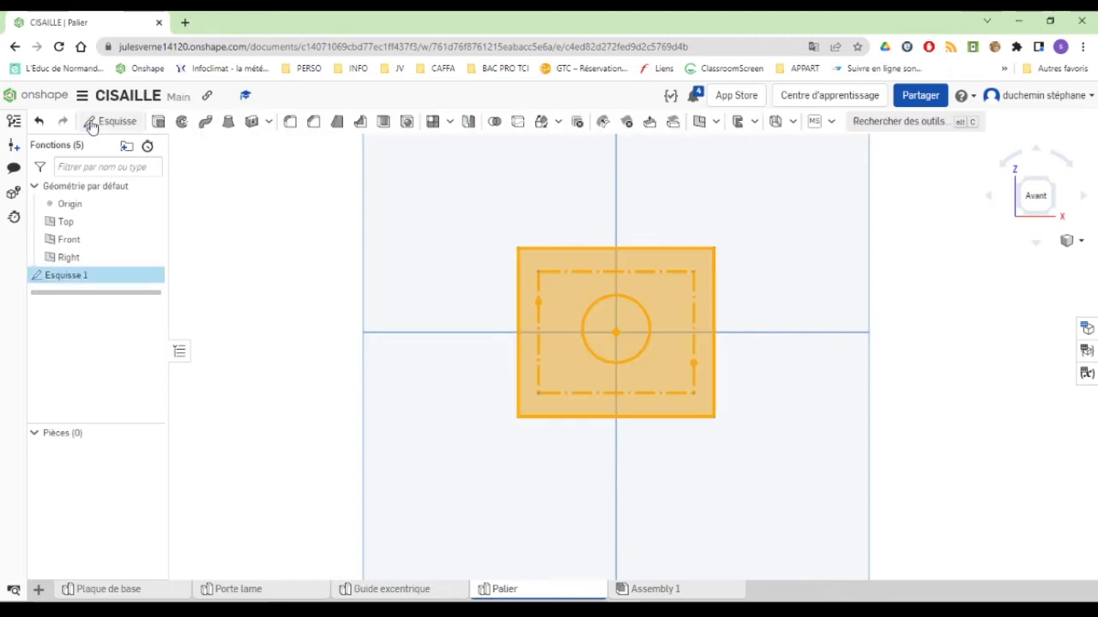
{"action": "key", "text": "shift+e"}
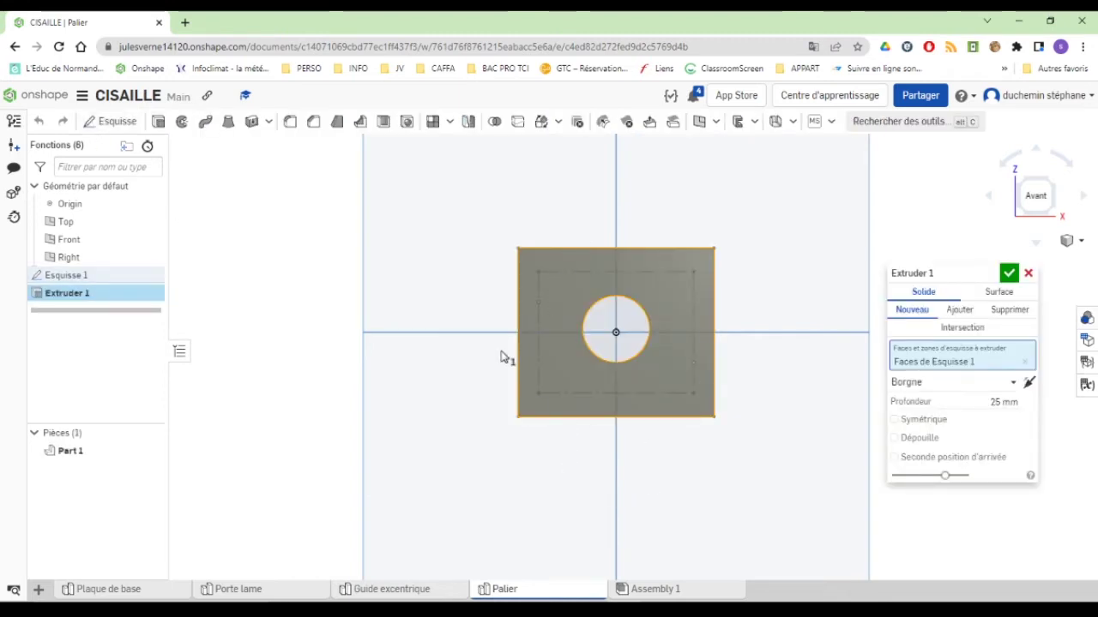
{"action": "left_click", "coordinate": [609, 323]}
{"action": "left_click", "coordinate": [609, 323]}
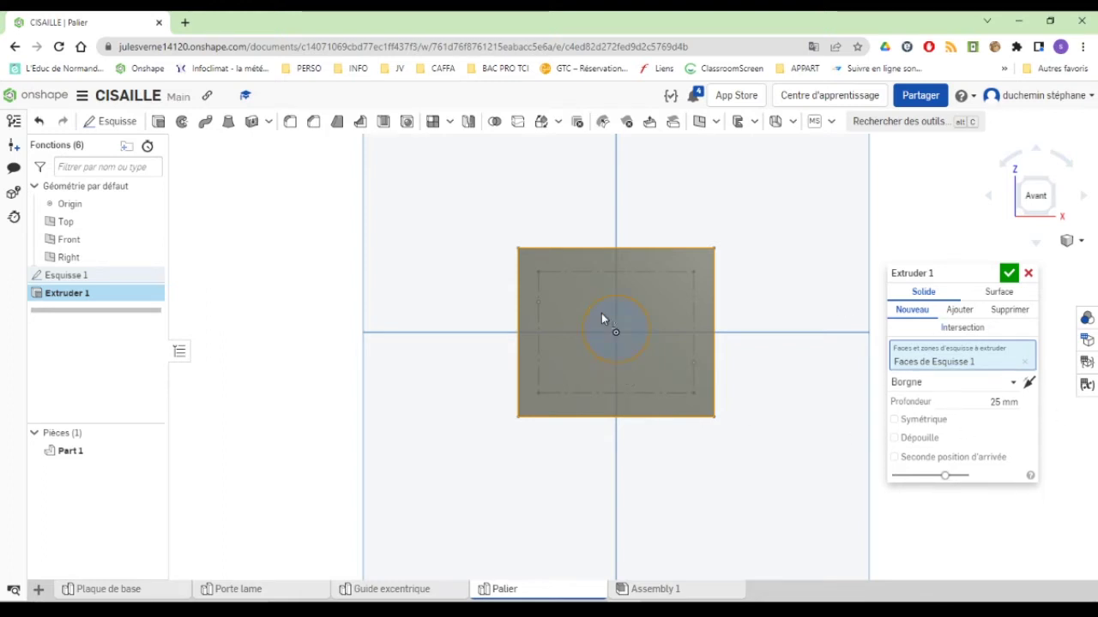
{"action": "left_click", "coordinate": [1002, 403]}
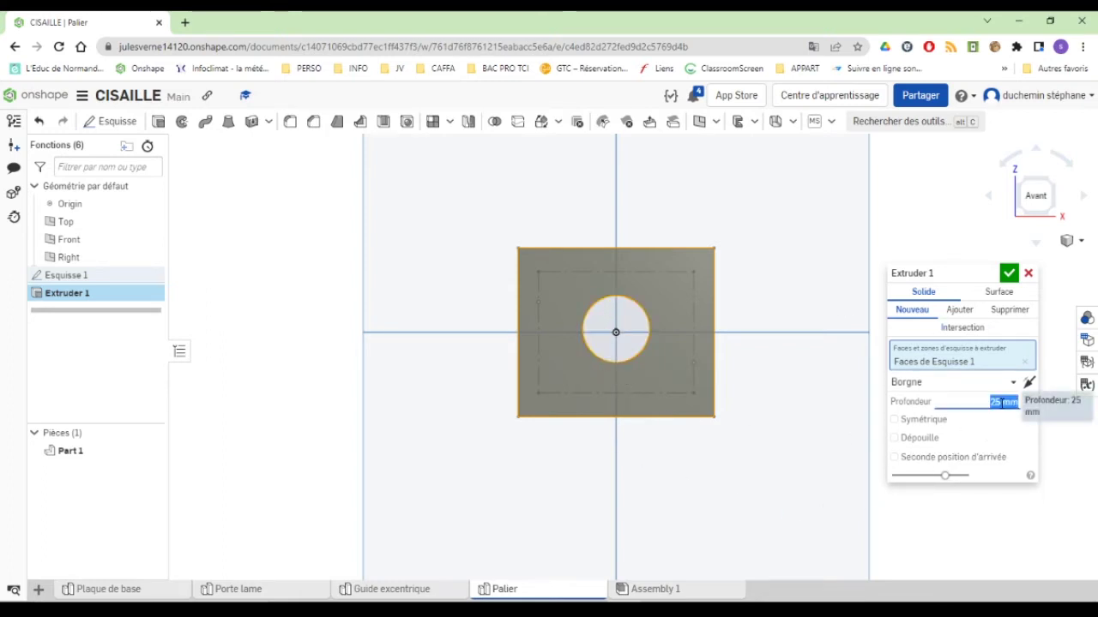
{"action": "type", "text": "8"}
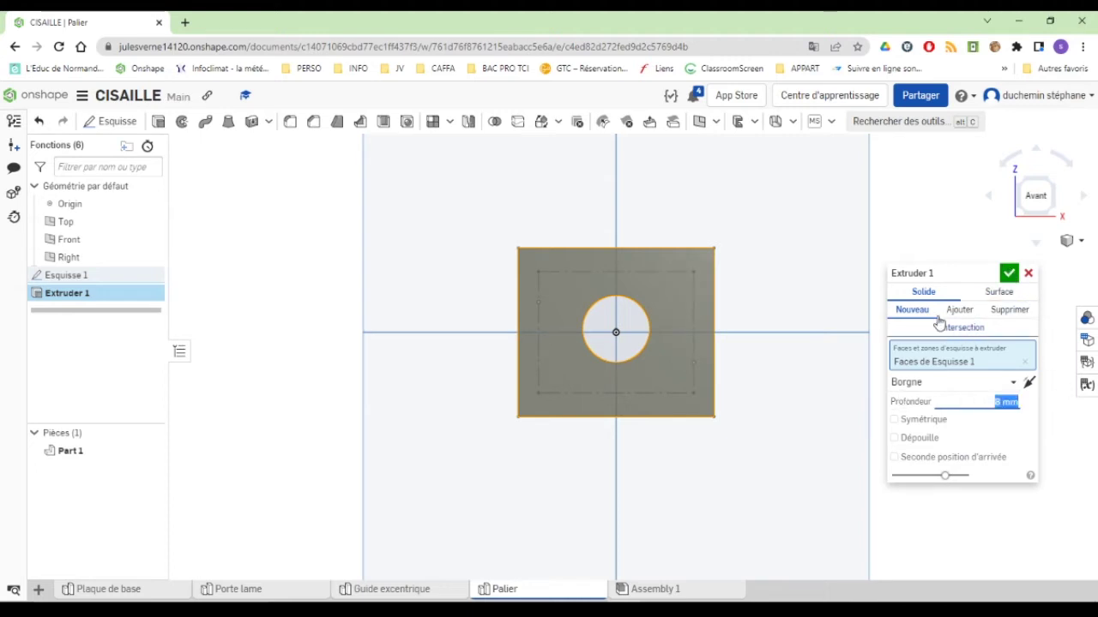
{"action": "left_click", "coordinate": [1009, 273]}
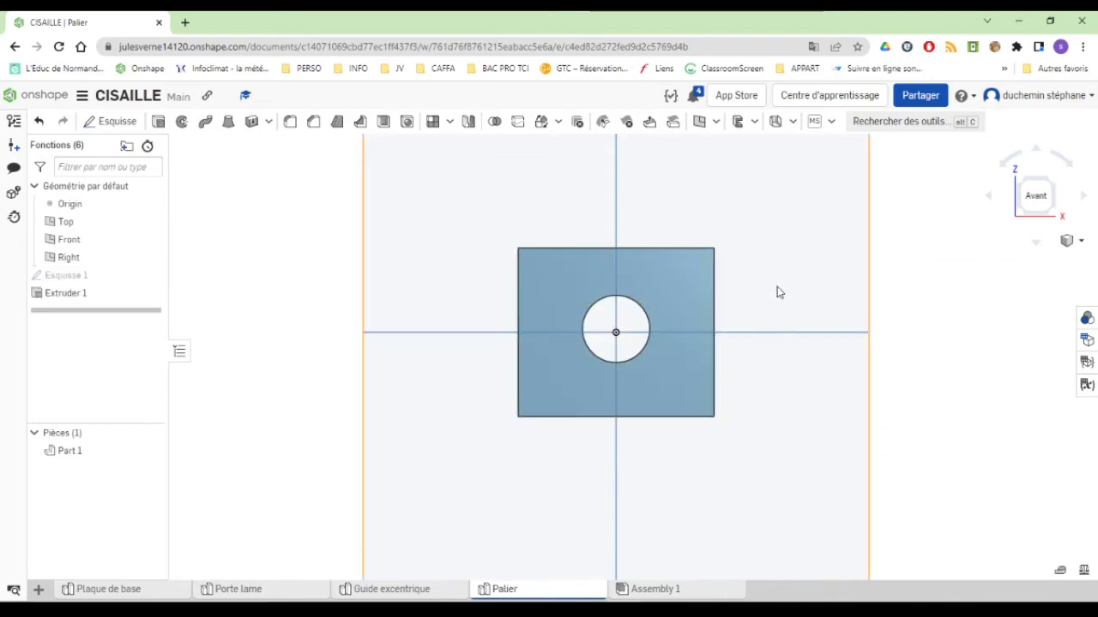
Show the hole-layout sketch on the plate and set up a counterbored (Lamé) hole feature, consulting the hole sizes in the PDF drawing
{"action": "left_click", "coordinate": [150, 276]}
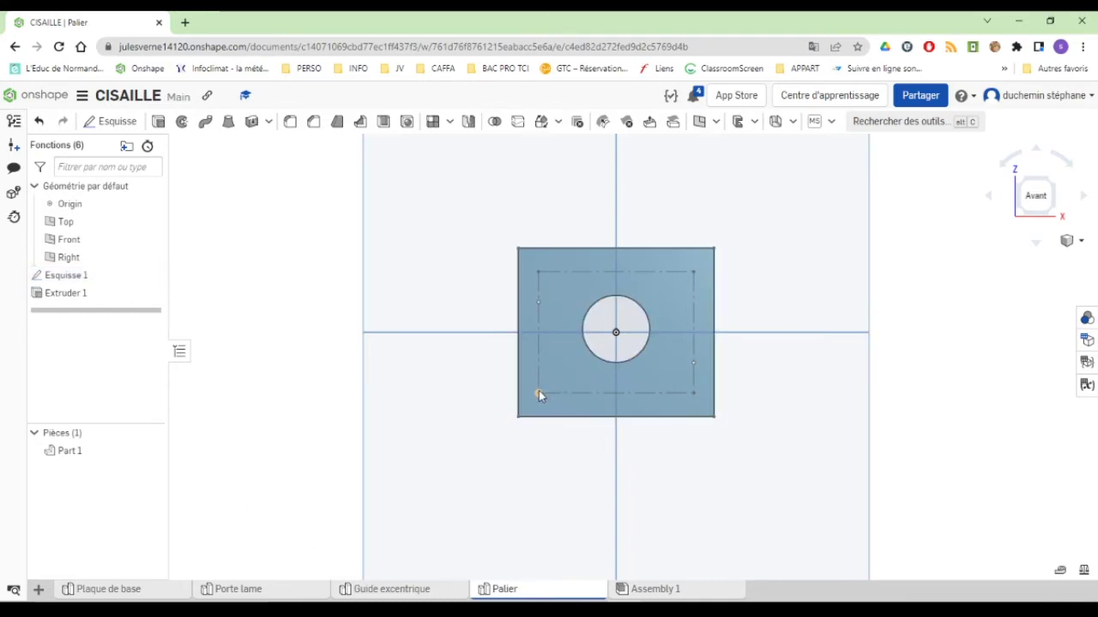
{"action": "left_click", "coordinate": [406, 121]}
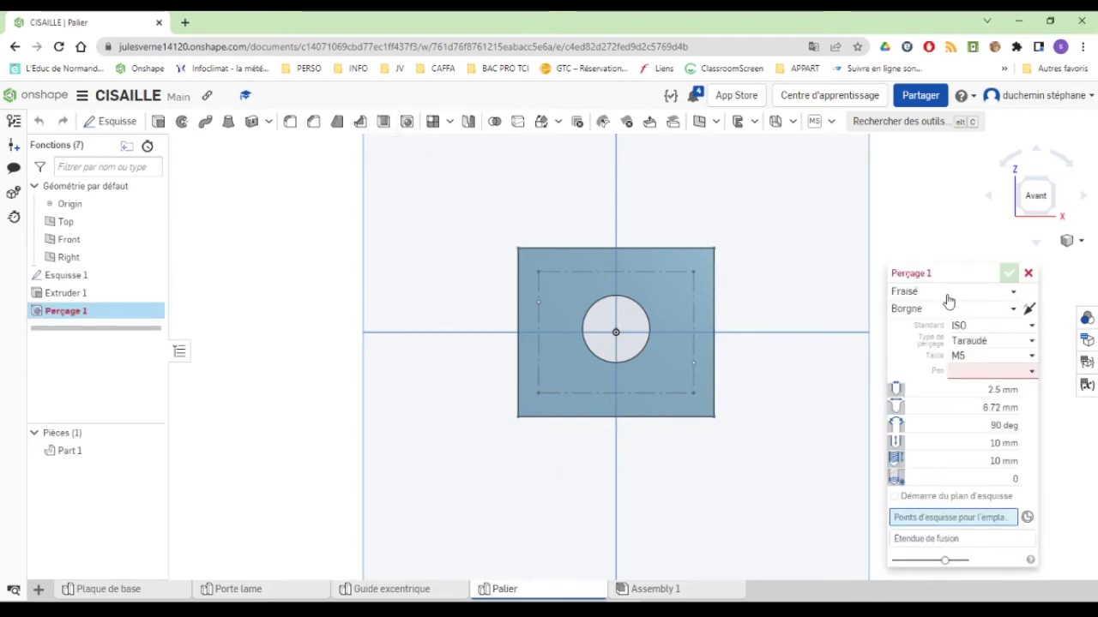
{"action": "left_click_drag", "start_coordinate": [951, 270], "coordinate": [903, 163]}
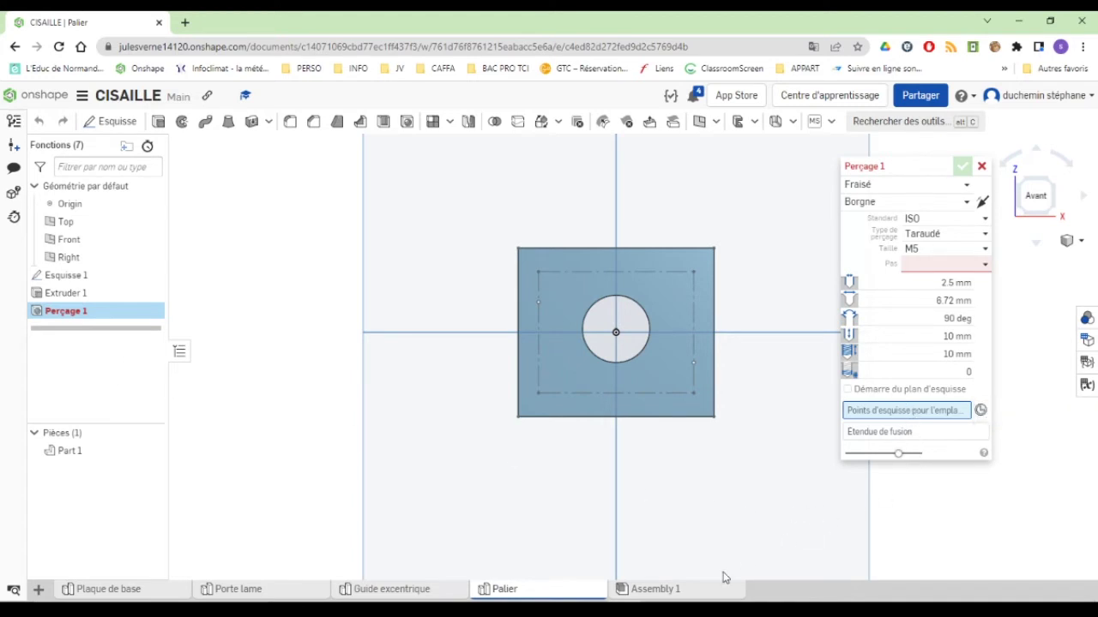
{"action": "key", "text": "alt+Tab"}
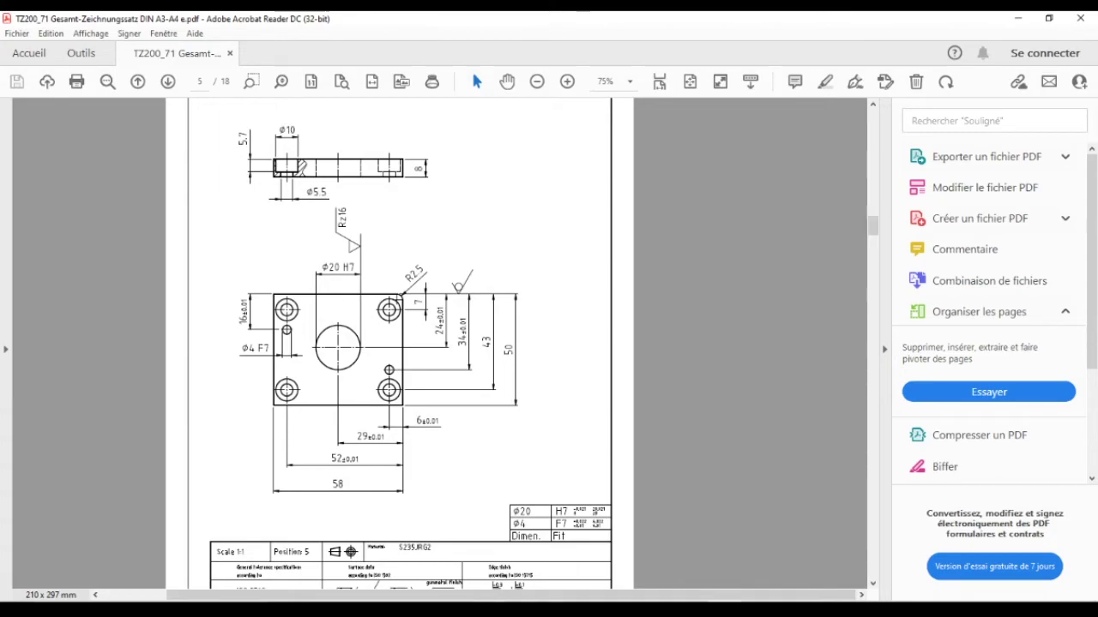
{"action": "key", "text": "alt+Tab"}
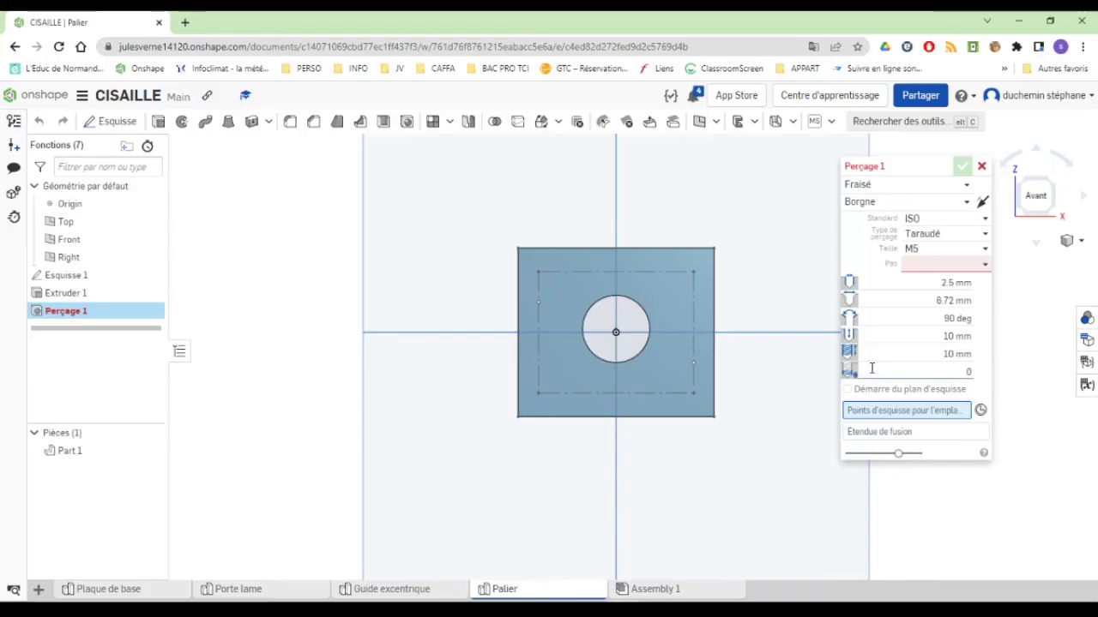
{"action": "left_click", "coordinate": [944, 184]}
{"action": "left_click", "coordinate": [872, 225]}
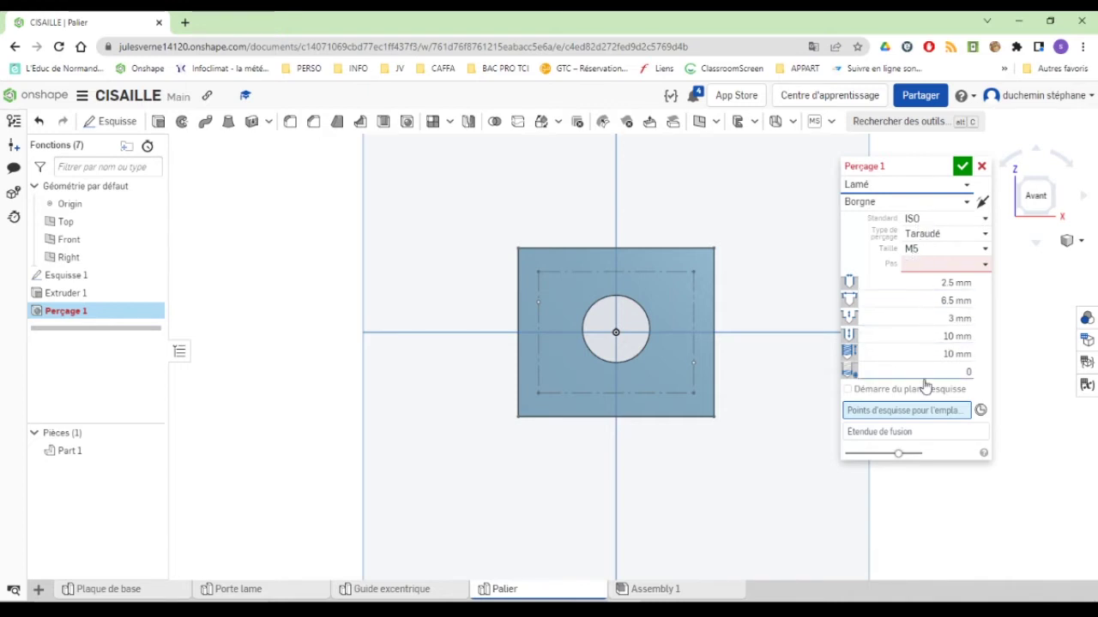
Place the counterbored holes on the four corners of the construction rectangle and create them
{"action": "left_click", "coordinate": [538, 393]}
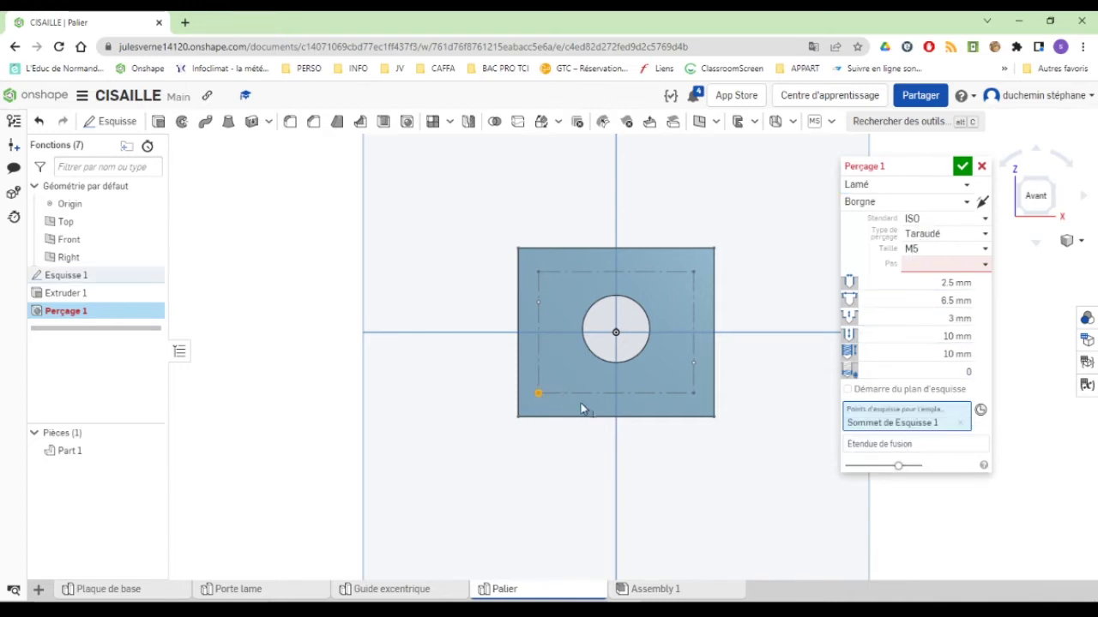
{"action": "left_click", "coordinate": [692, 395]}
{"action": "left_click", "coordinate": [694, 273]}
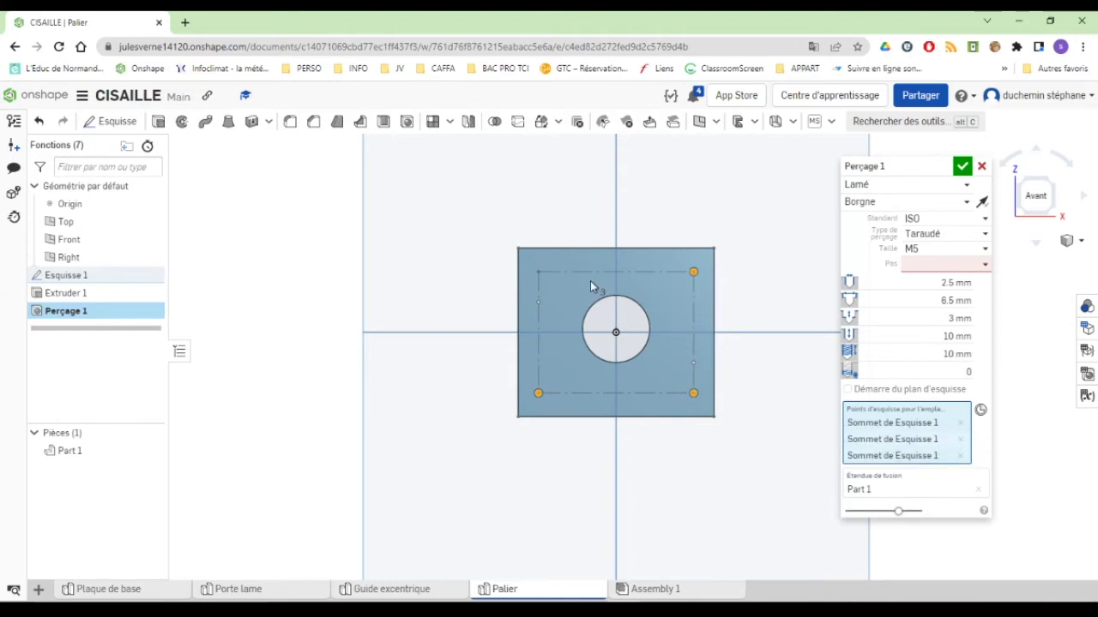
{"action": "left_click", "coordinate": [539, 273]}
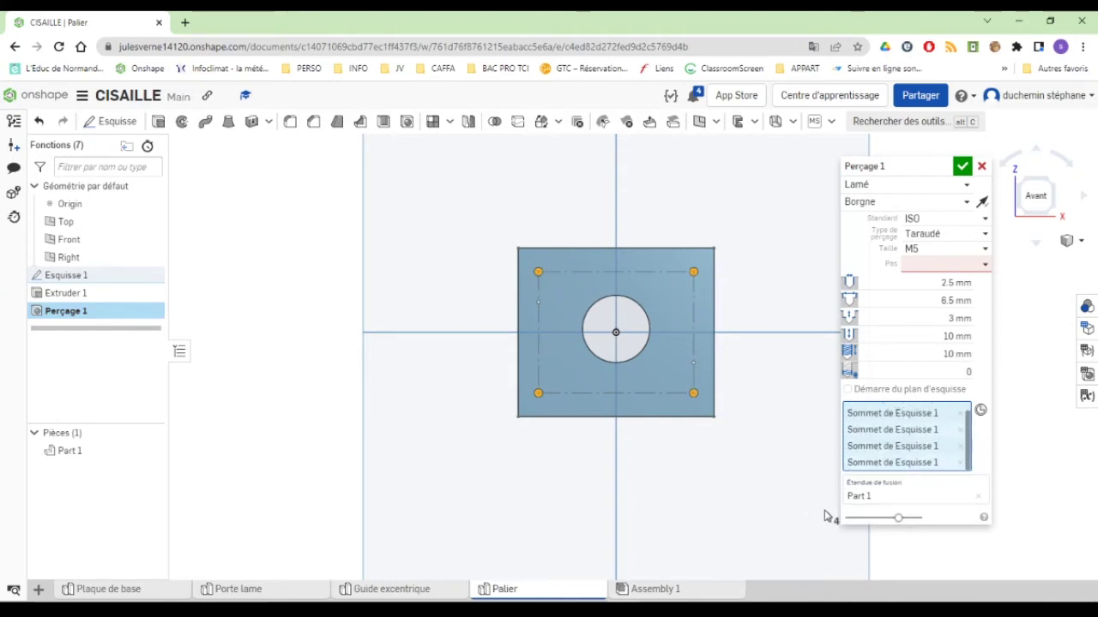
{"action": "left_click", "coordinate": [961, 166]}
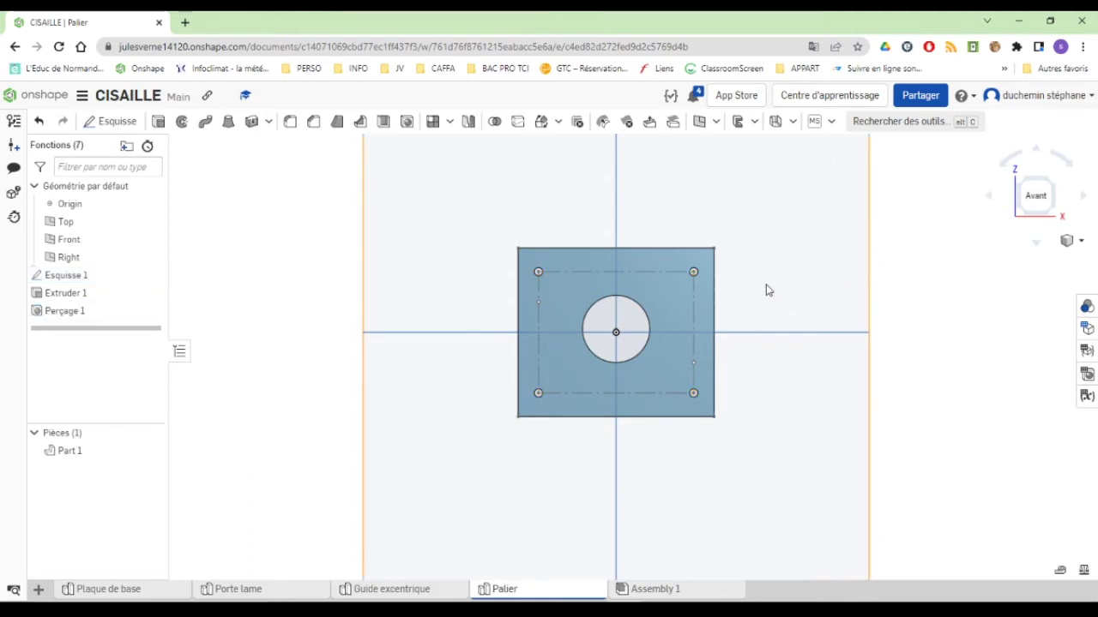
Edit the hole feature to reverse the drilling direction of the four corner holes
{"action": "mouse_move", "coordinate": [767, 289]}
{"action": "right_mouse_down"}
{"action": "mouse_move", "coordinate": [650, 368]}
{"action": "mouse_move", "coordinate": [642, 385]}
{"action": "mouse_move", "coordinate": [789, 312]}
{"action": "mouse_move", "coordinate": [813, 314]}
{"action": "mouse_move", "coordinate": [693, 361]}
{"action": "mouse_move", "coordinate": [615, 361]}
{"action": "mouse_move", "coordinate": [621, 387]}
{"action": "mouse_move", "coordinate": [644, 367]}
{"action": "mouse_move", "coordinate": [807, 358]}
{"action": "mouse_move", "coordinate": [809, 349]}
{"action": "mouse_move", "coordinate": [784, 392]}
{"action": "right_mouse_up"}
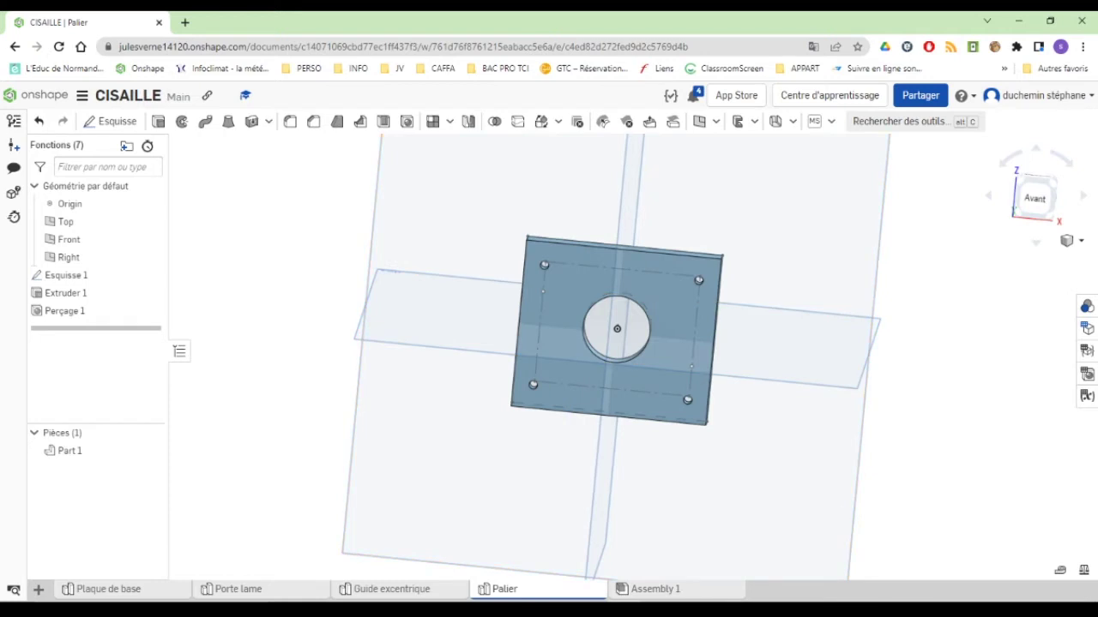
{"action": "right_click", "coordinate": [53, 313]}
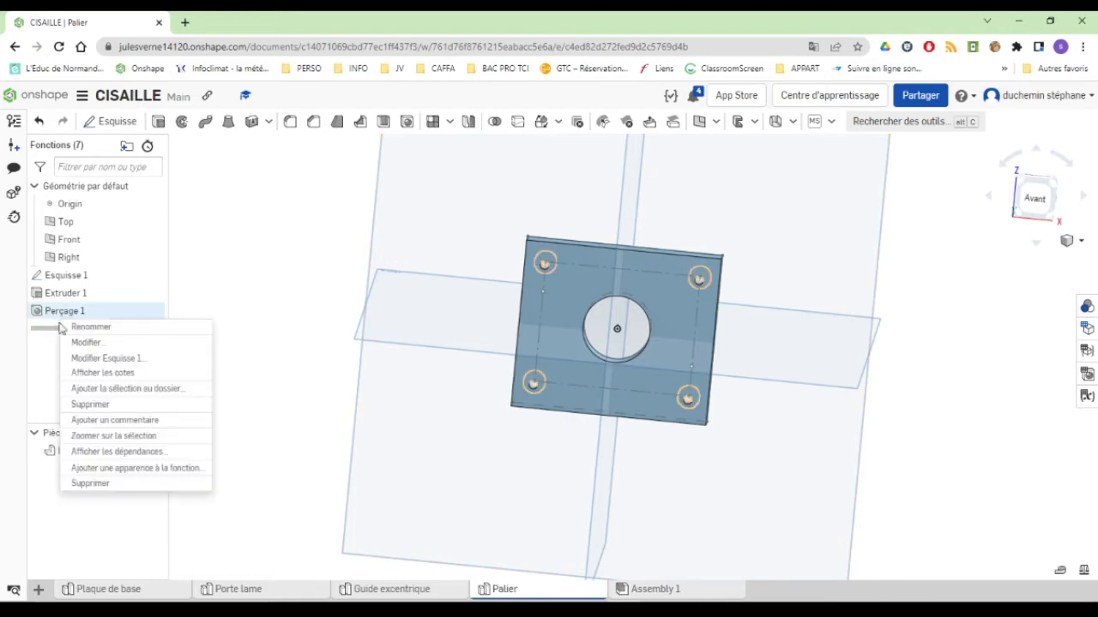
{"action": "left_click", "coordinate": [85, 343]}
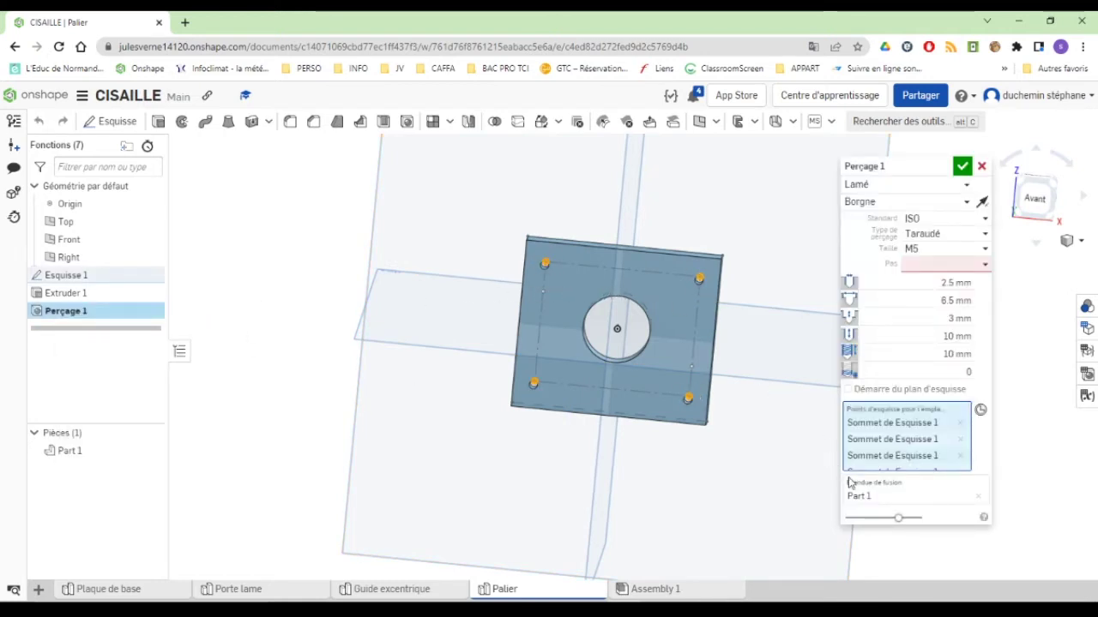
{"action": "left_click", "coordinate": [982, 201]}
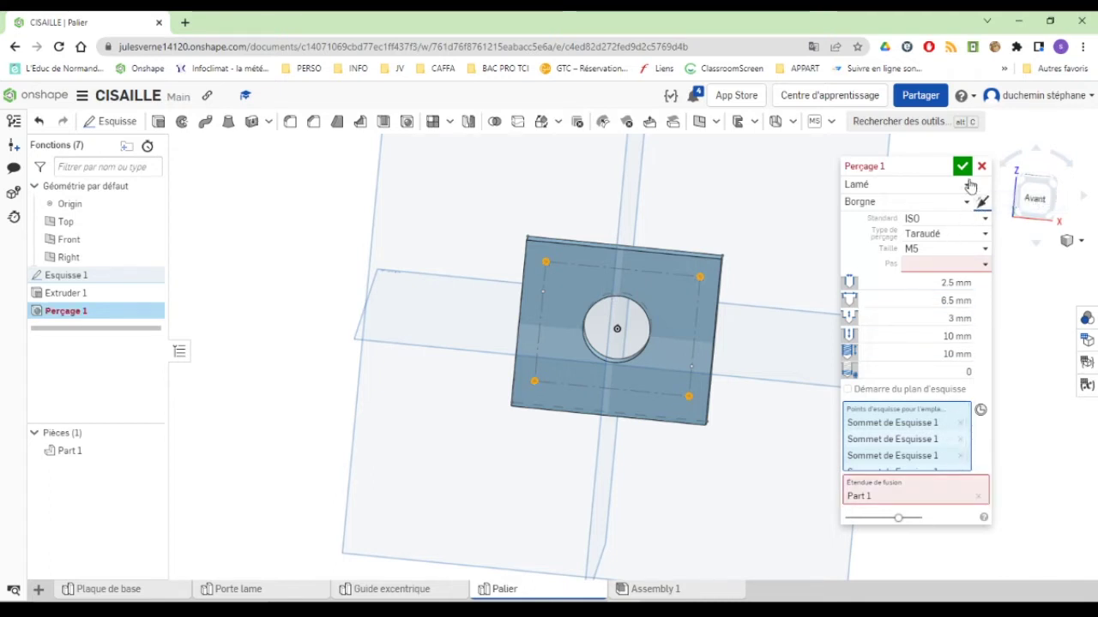
{"action": "left_click", "coordinate": [962, 166]}
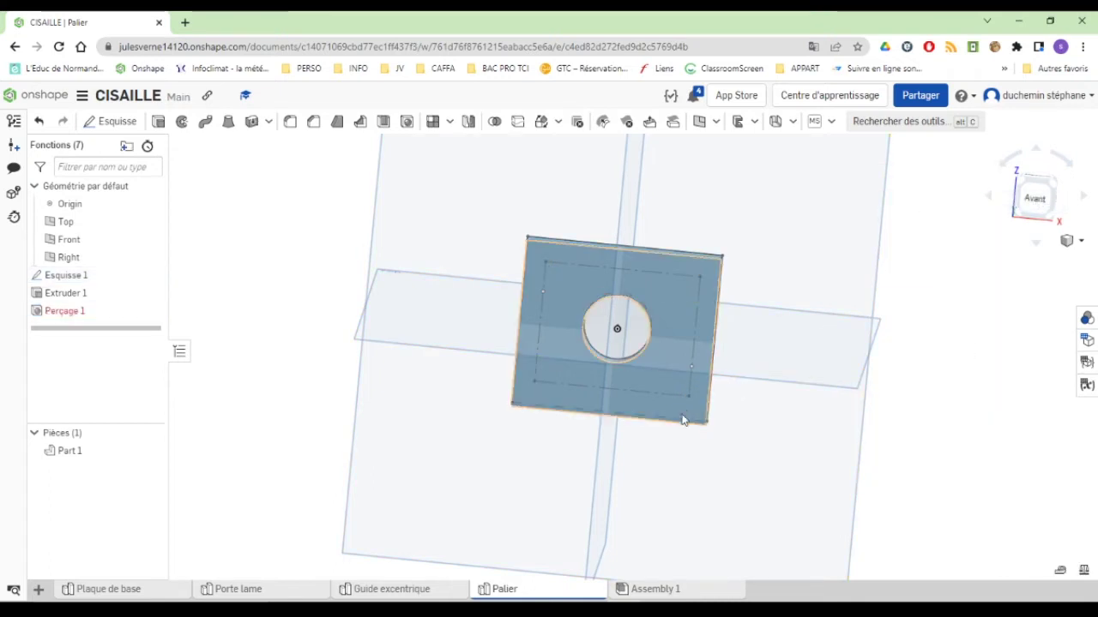
{"action": "right_click", "coordinate": [65, 313]}
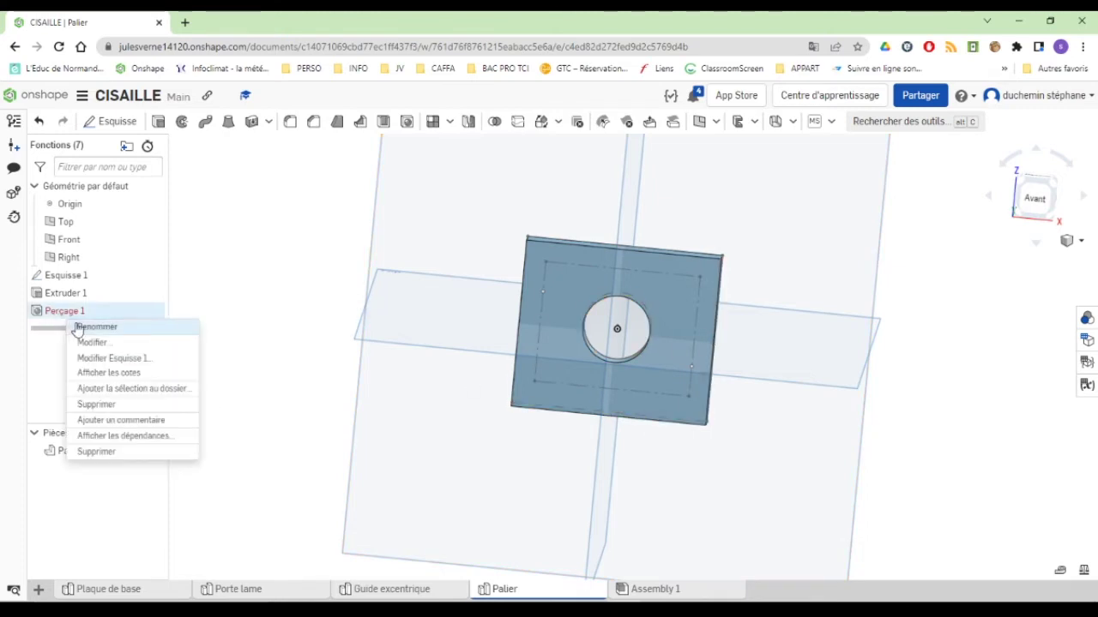
{"action": "left_click", "coordinate": [134, 342]}
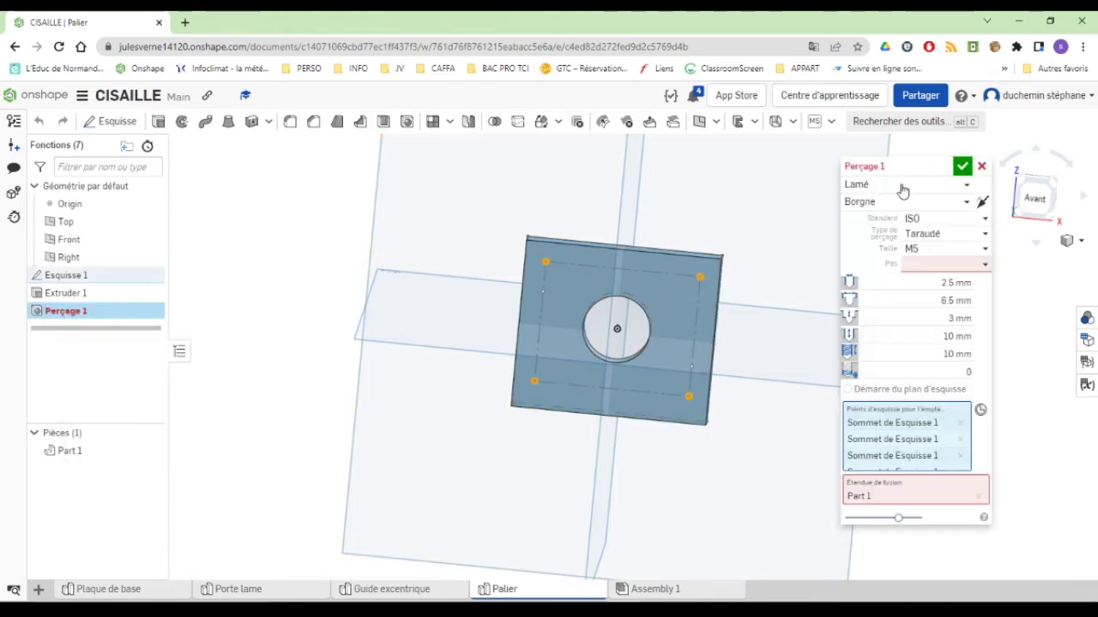
{"action": "left_click", "coordinate": [981, 203]}
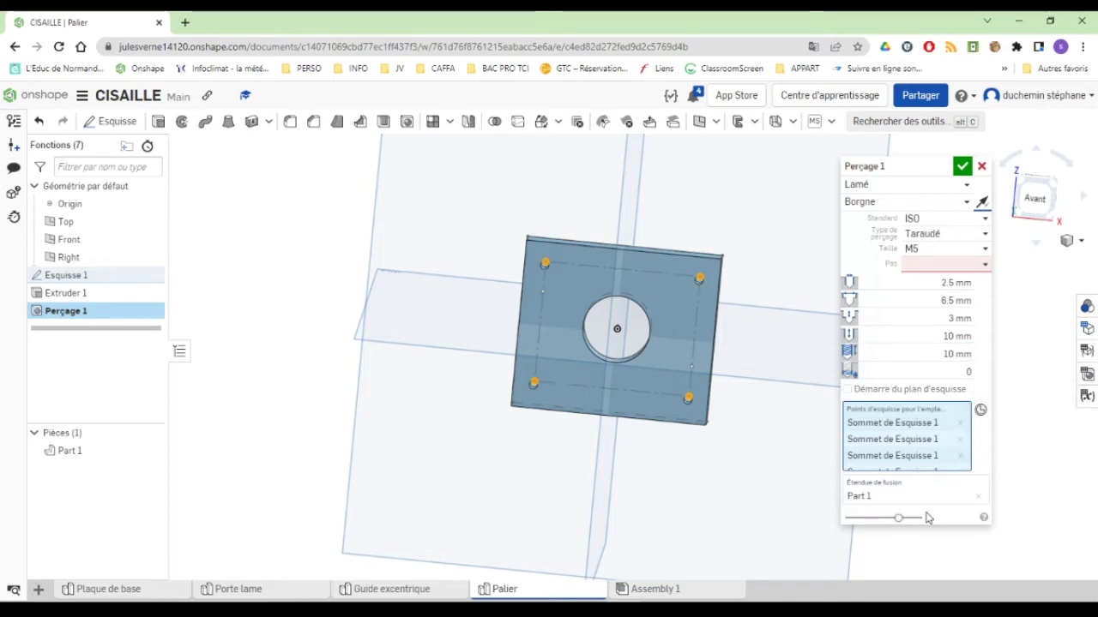
{"action": "right_click_drag", "start_coordinate": [755, 360], "coordinate": [634, 257]}
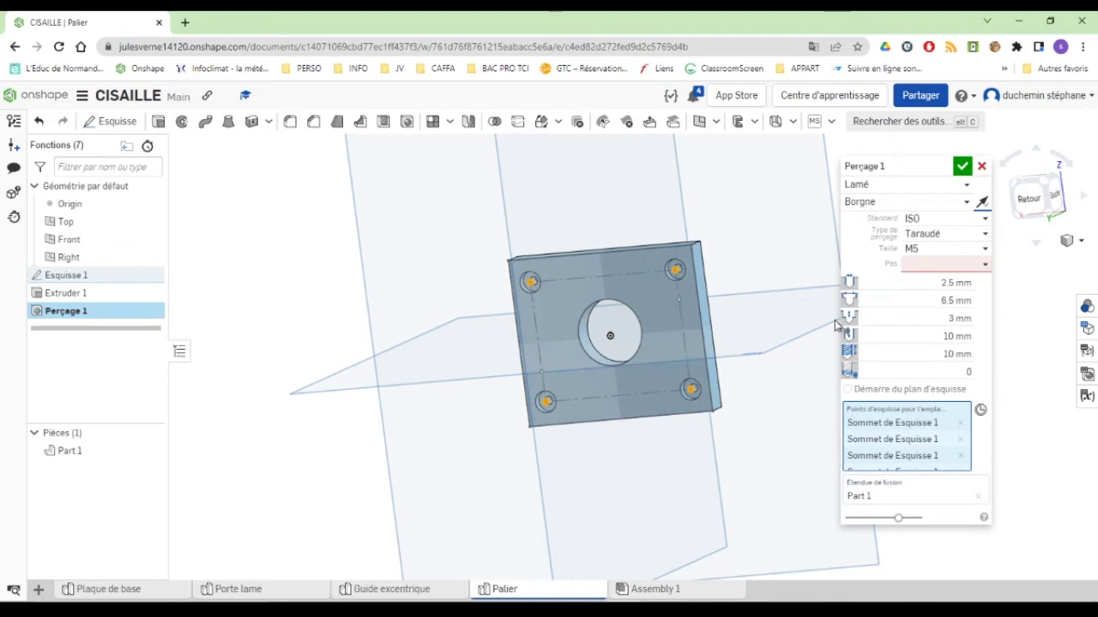
{"action": "right_click_drag", "start_coordinate": [299, 320], "coordinate": [509, 295]}
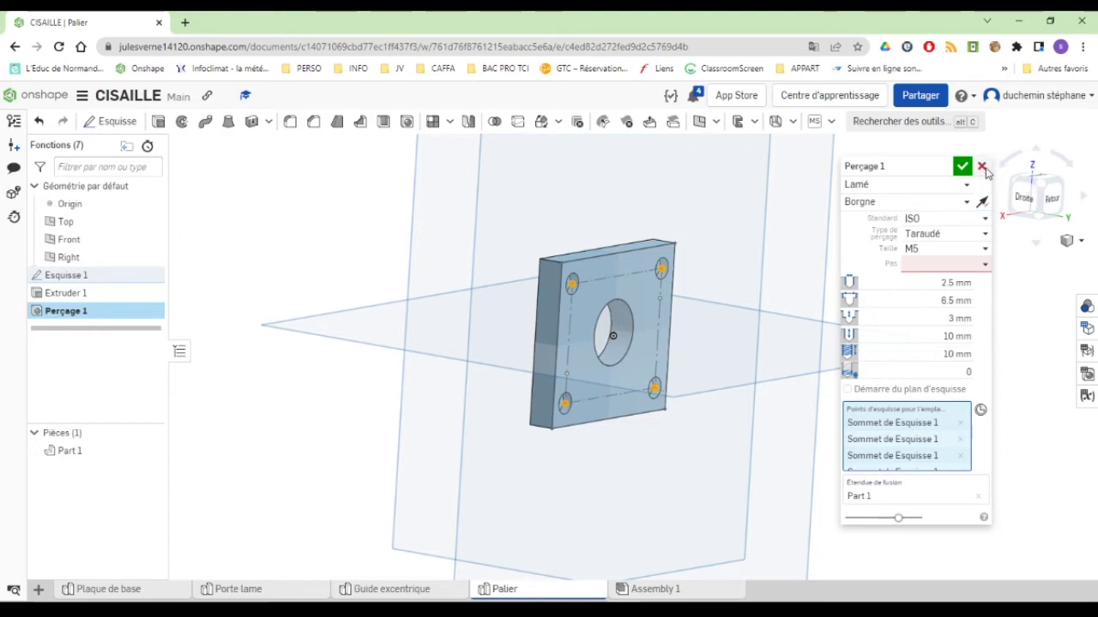
{"action": "left_click", "coordinate": [981, 166]}
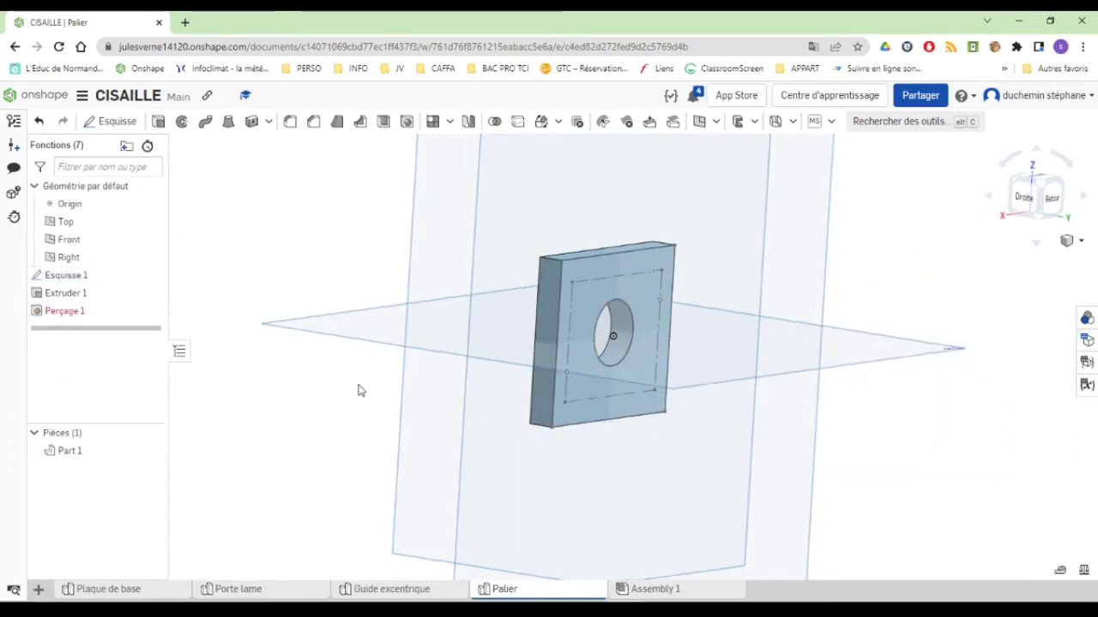
Reopen the plate's hole-layout sketch and examine its geometry, dimensions and sketch plane
{"action": "right_click", "coordinate": [84, 278]}
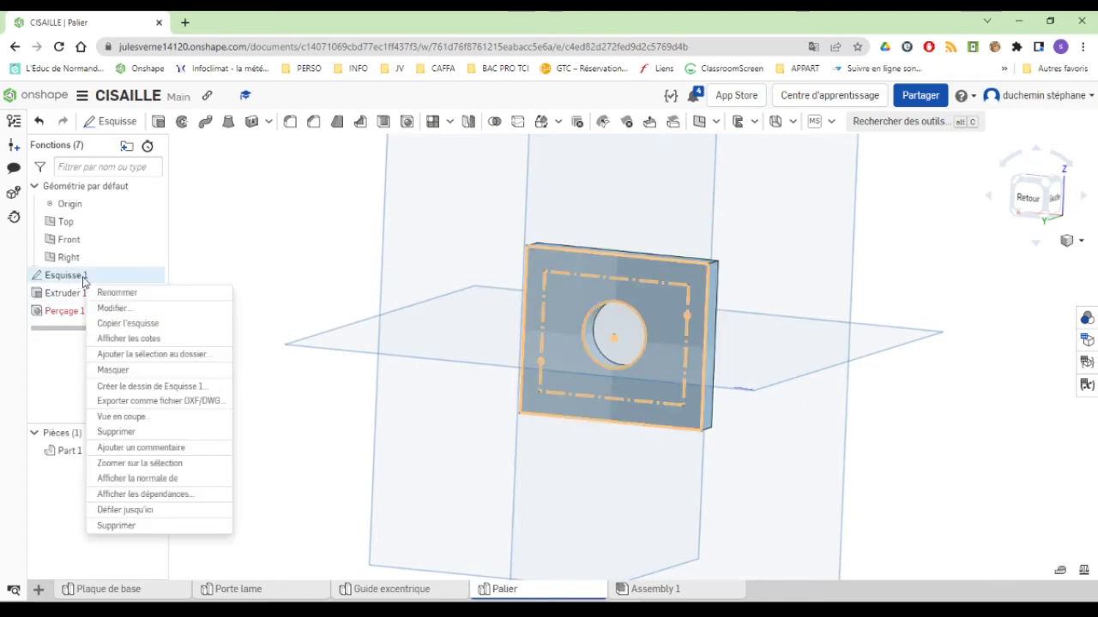
{"action": "left_click", "coordinate": [114, 308]}
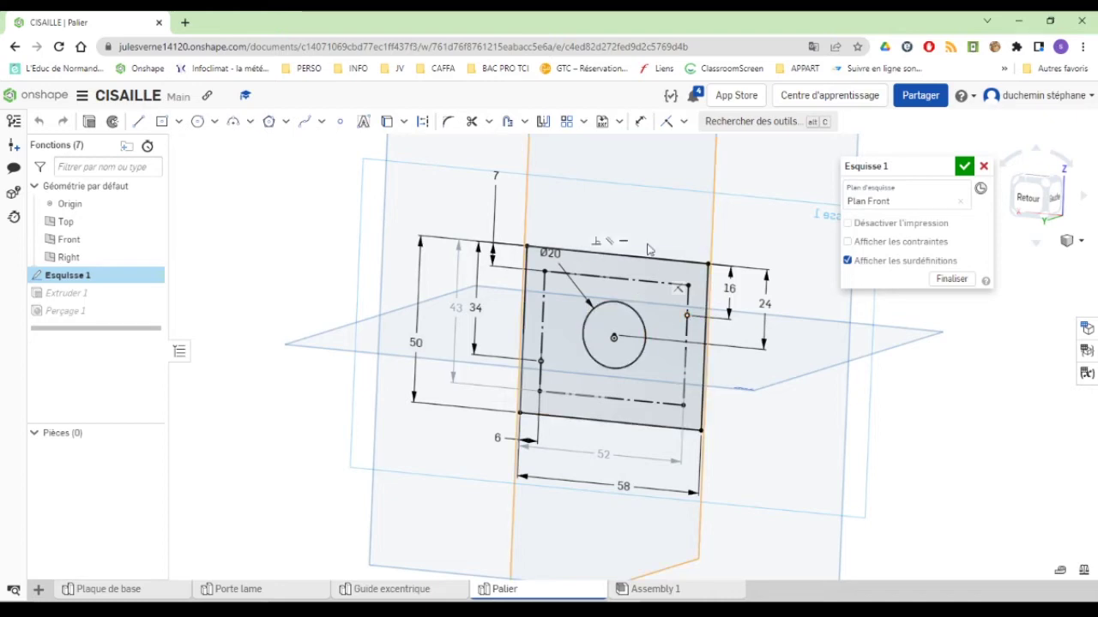
{"action": "scroll", "coordinate": [583, 218], "scroll_direction": "up", "scroll_amount": 2}
{"action": "scroll", "coordinate": [578, 229], "scroll_direction": "down", "scroll_amount": 5}
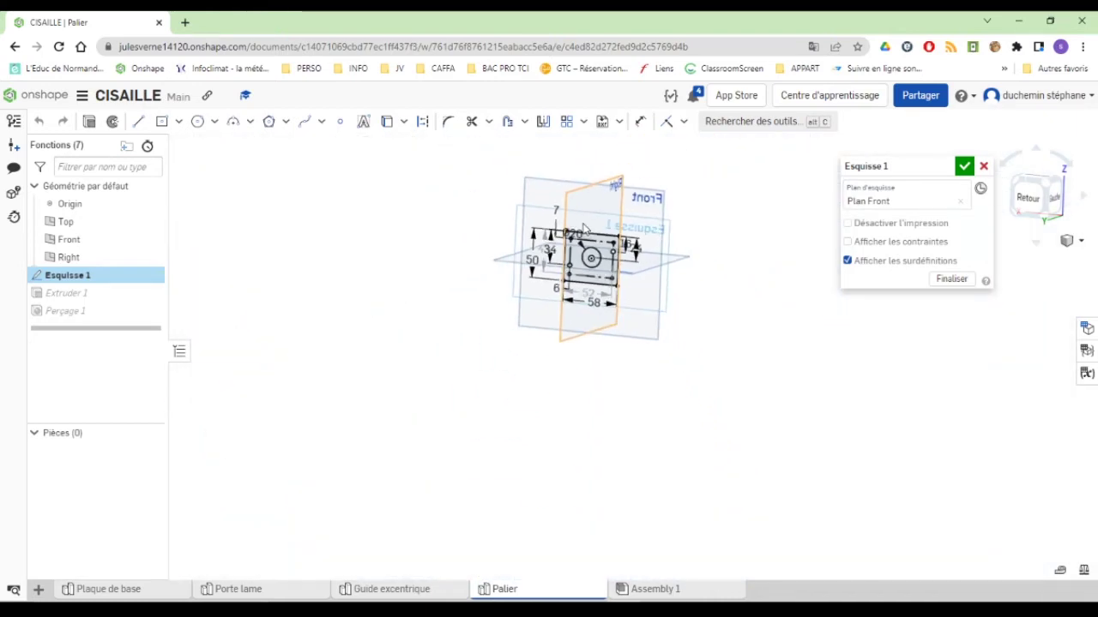
{"action": "scroll", "coordinate": [612, 209], "scroll_direction": "up", "scroll_amount": 5}
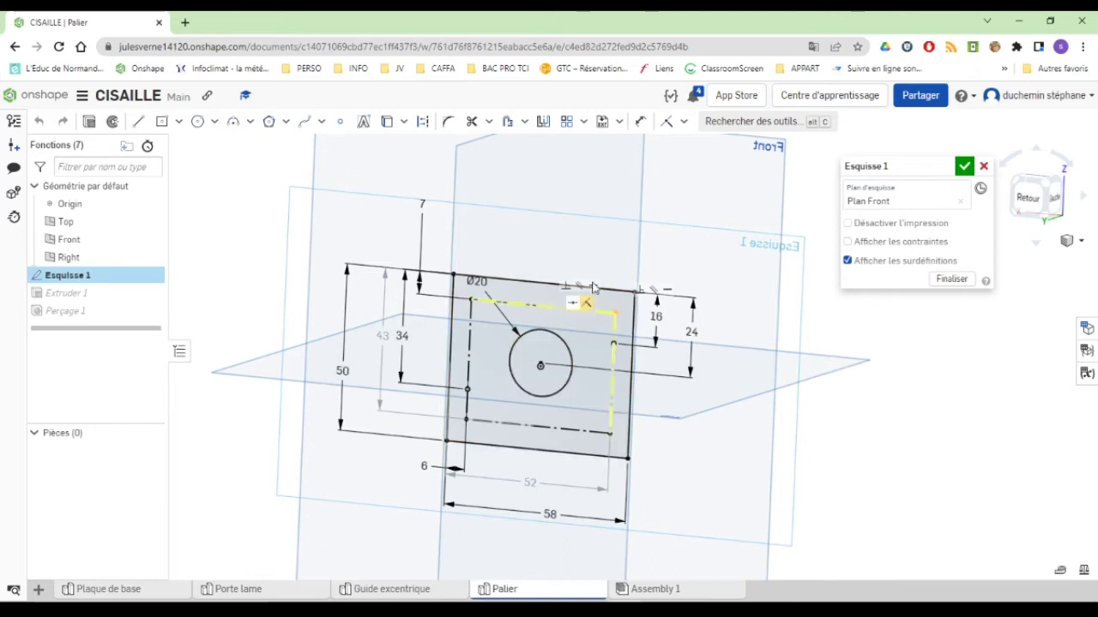
{"action": "scroll", "coordinate": [578, 249], "scroll_direction": "up", "scroll_amount": 2}
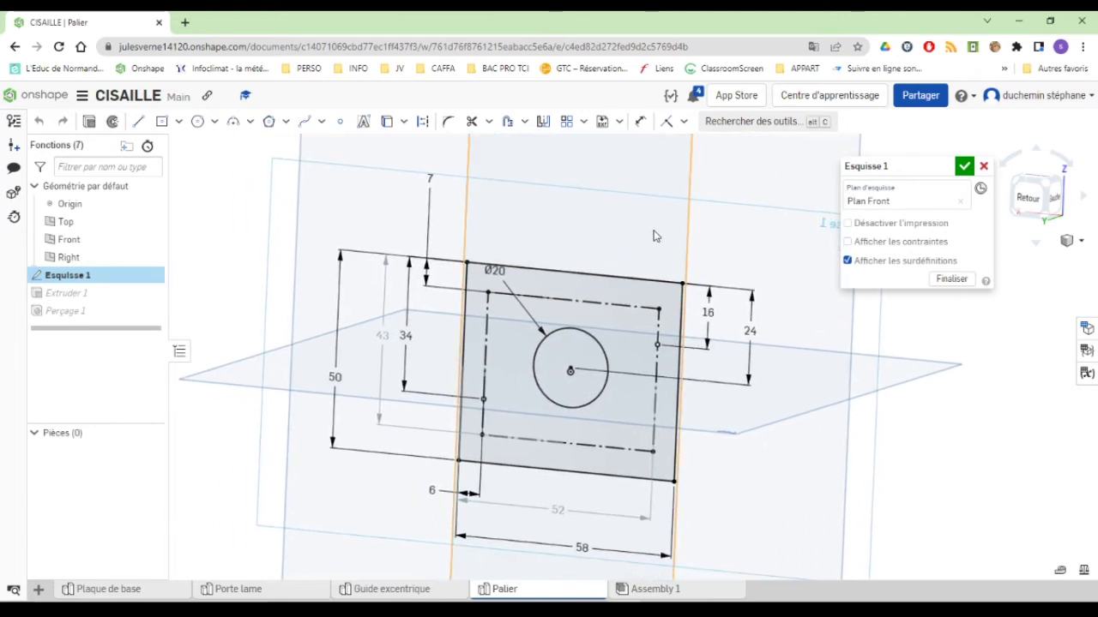
{"action": "left_click", "coordinate": [964, 166]}
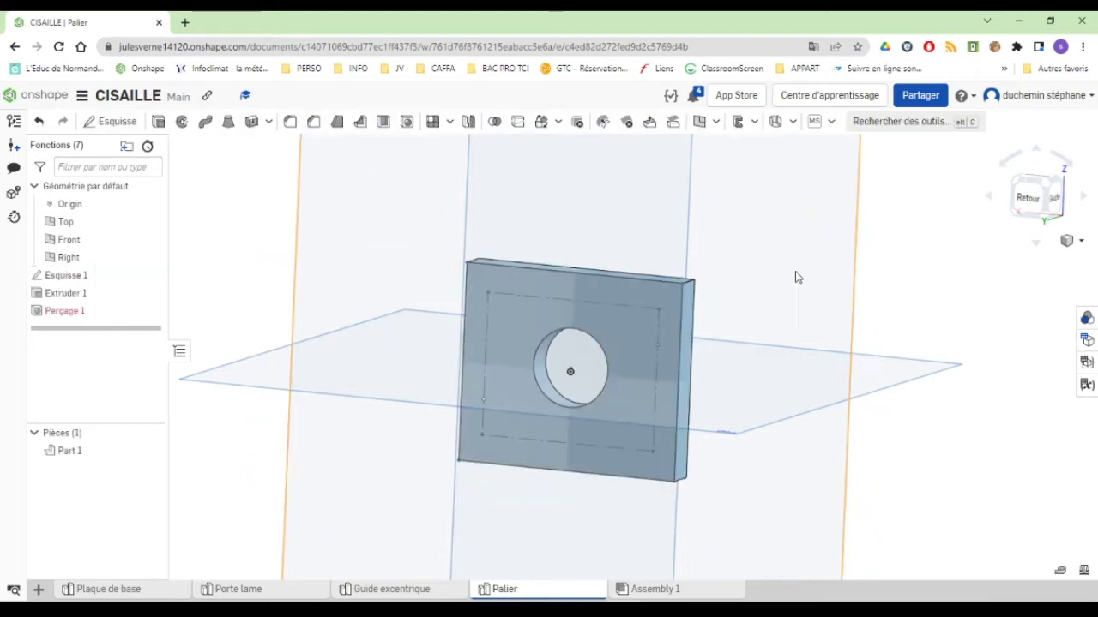
Edit the plate's 8 mm extrusion to reverse its direction, and inspect the four corner holes on the solid
{"action": "right_click_drag", "start_coordinate": [719, 284], "coordinate": [682, 287]}
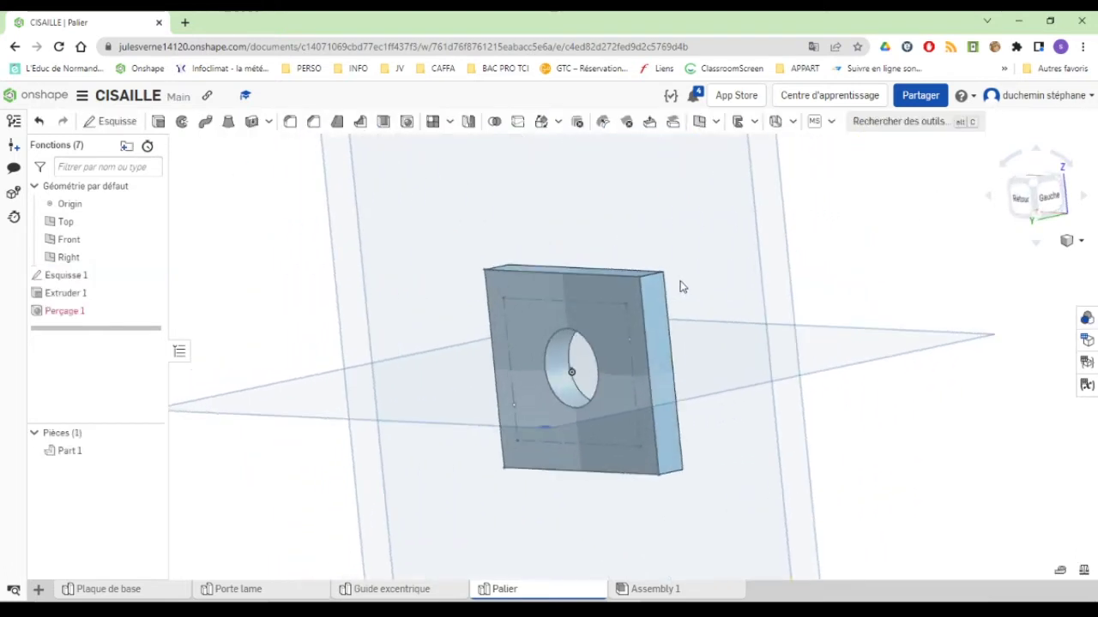
{"action": "right_click", "coordinate": [82, 295]}
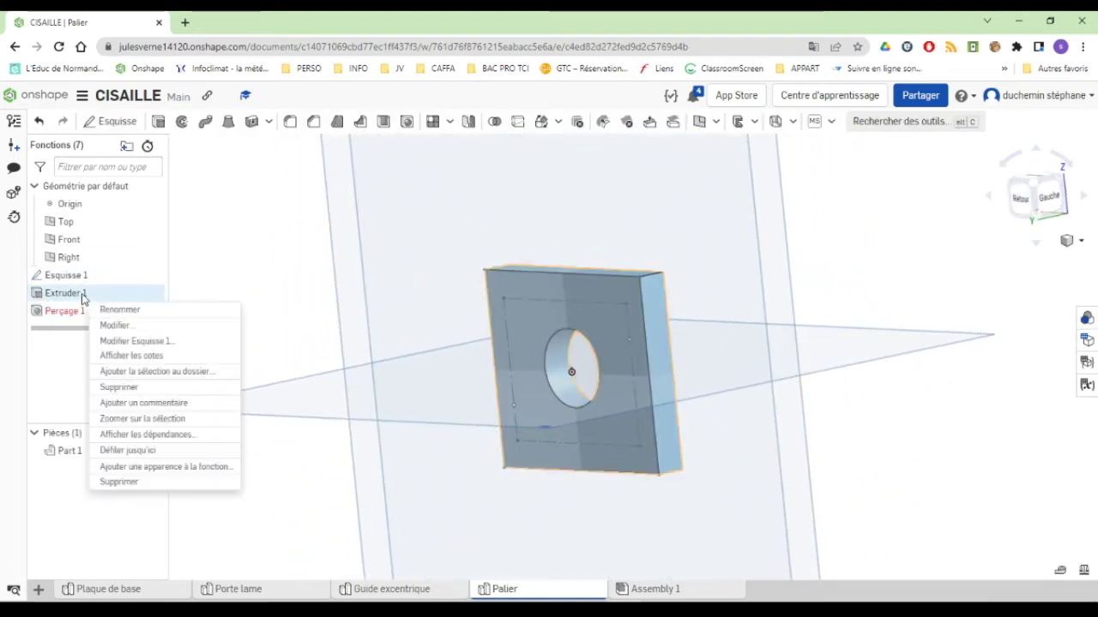
{"action": "left_click", "coordinate": [118, 327]}
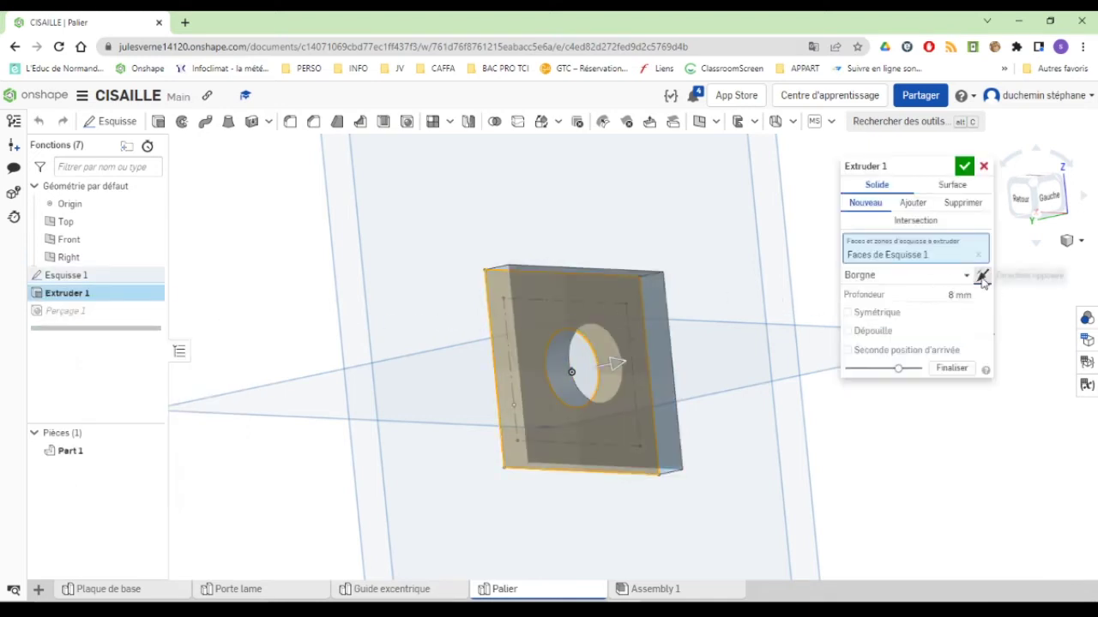
{"action": "left_click", "coordinate": [982, 275]}
{"action": "left_click", "coordinate": [964, 167]}
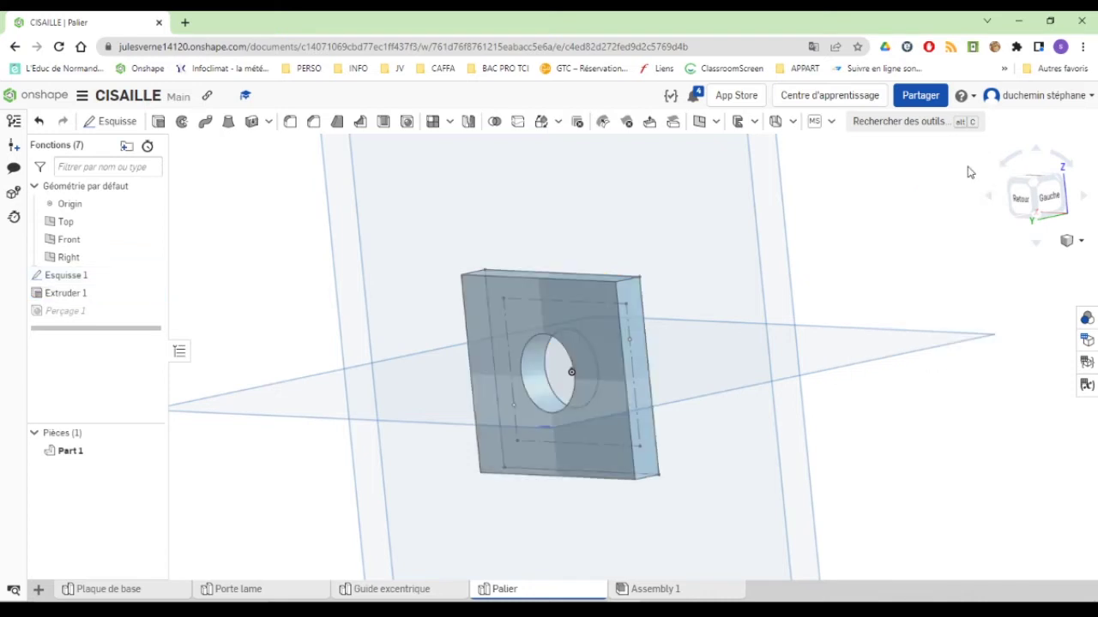
{"action": "key", "text": "shift+1"}
{"action": "right_click_drag", "start_coordinate": [590, 373], "coordinate": [558, 380]}
{"action": "mouse_move", "coordinate": [513, 340]}
{"action": "right_mouse_down"}
{"action": "mouse_move", "coordinate": [704, 399]}
{"action": "mouse_move", "coordinate": [659, 399]}
{"action": "mouse_move", "coordinate": [744, 391]}
{"action": "mouse_move", "coordinate": [519, 357]}
{"action": "right_mouse_up"}
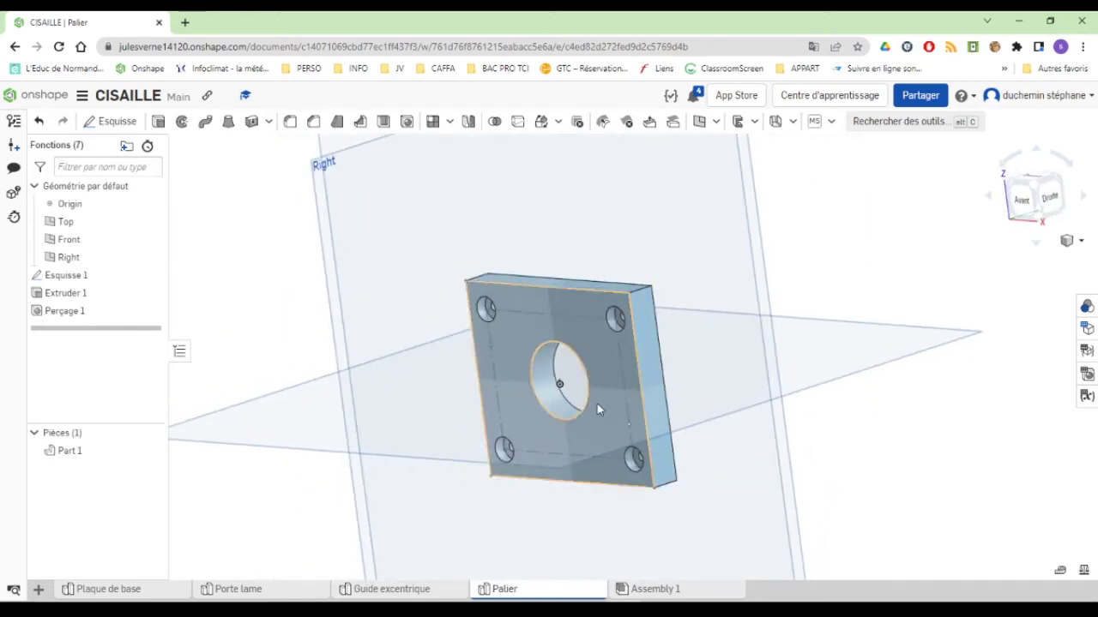
{"action": "right_click_drag", "start_coordinate": [656, 438], "coordinate": [754, 579]}
Set up a simple blind hole of type Percé on the two sketch points along the vertical sides of the layout rectangle
{"action": "key", "text": "alt+Tab"}
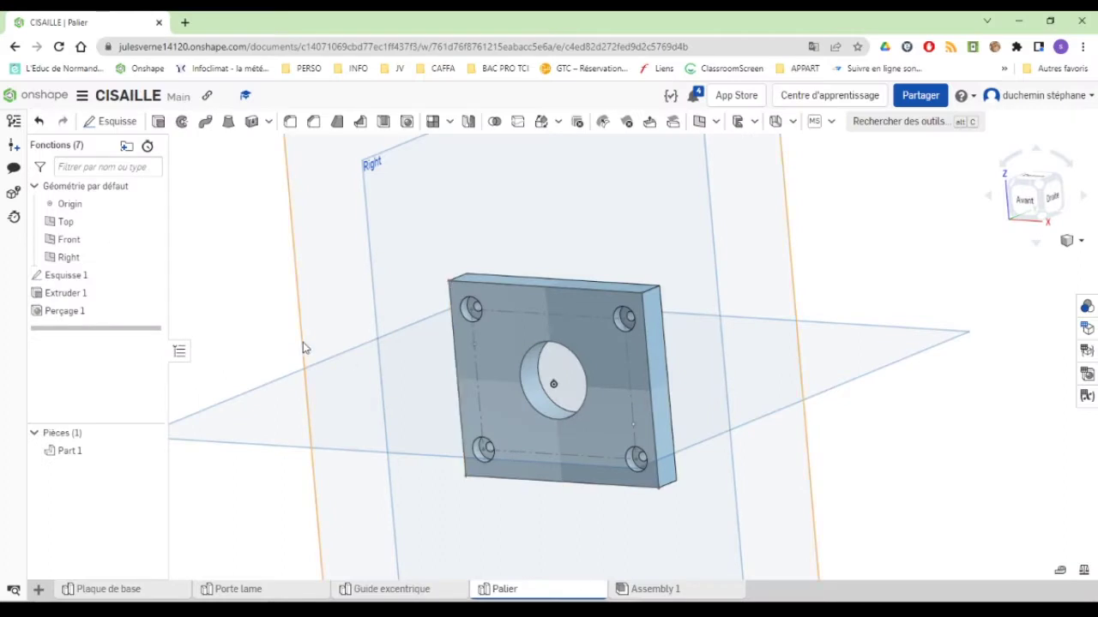
{"action": "left_click", "coordinate": [408, 122]}
{"action": "left_click", "coordinate": [473, 343]}
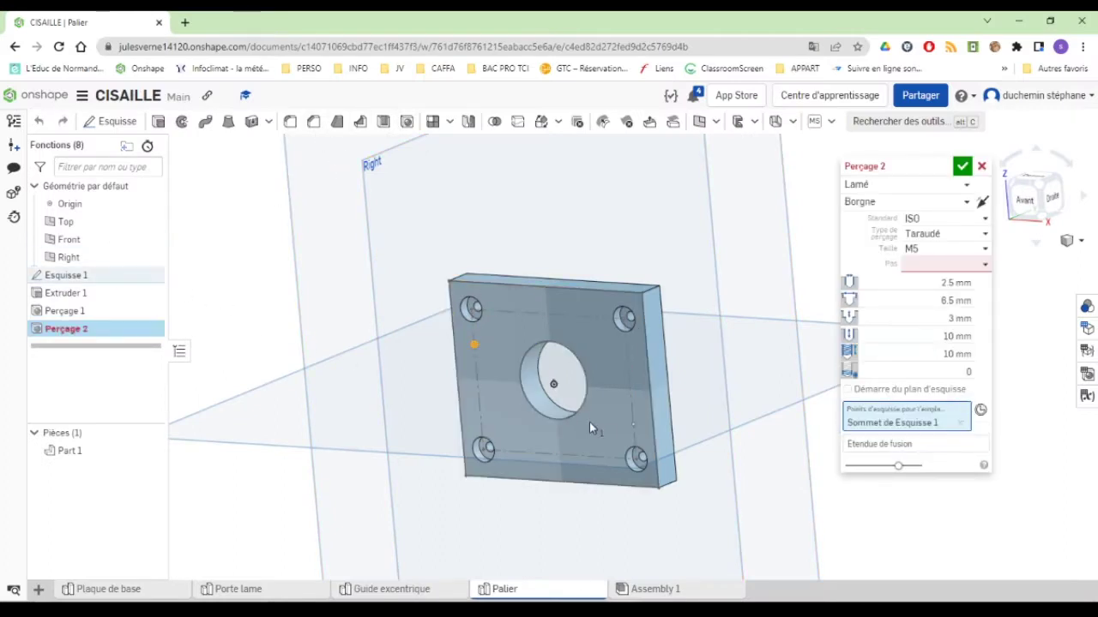
{"action": "left_click", "coordinate": [633, 423]}
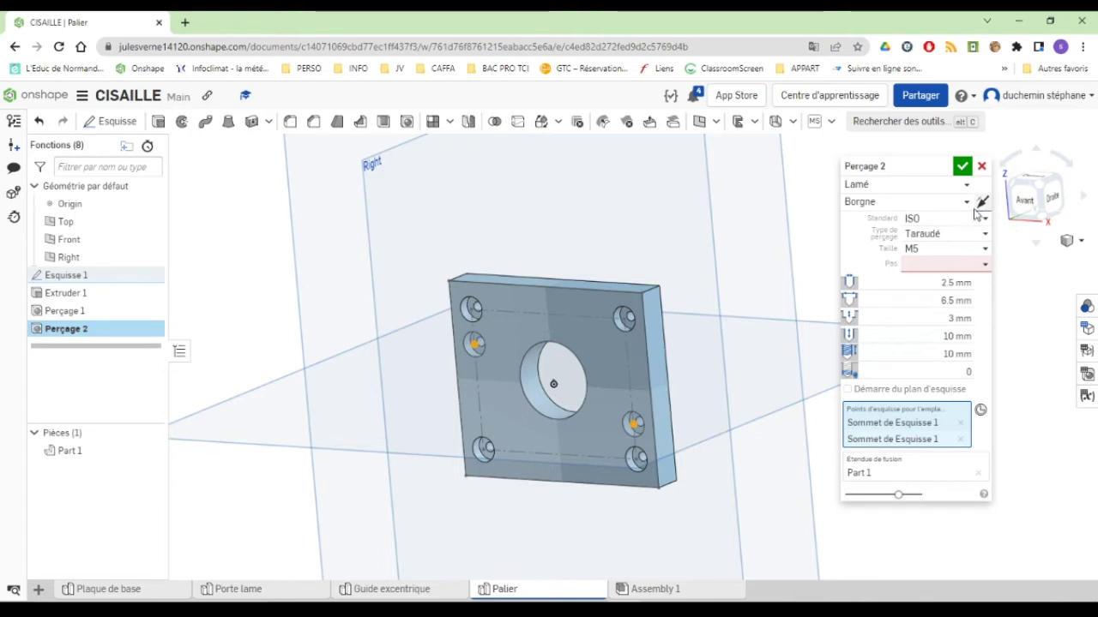
{"action": "left_click", "coordinate": [915, 190]}
{"action": "left_click", "coordinate": [859, 203]}
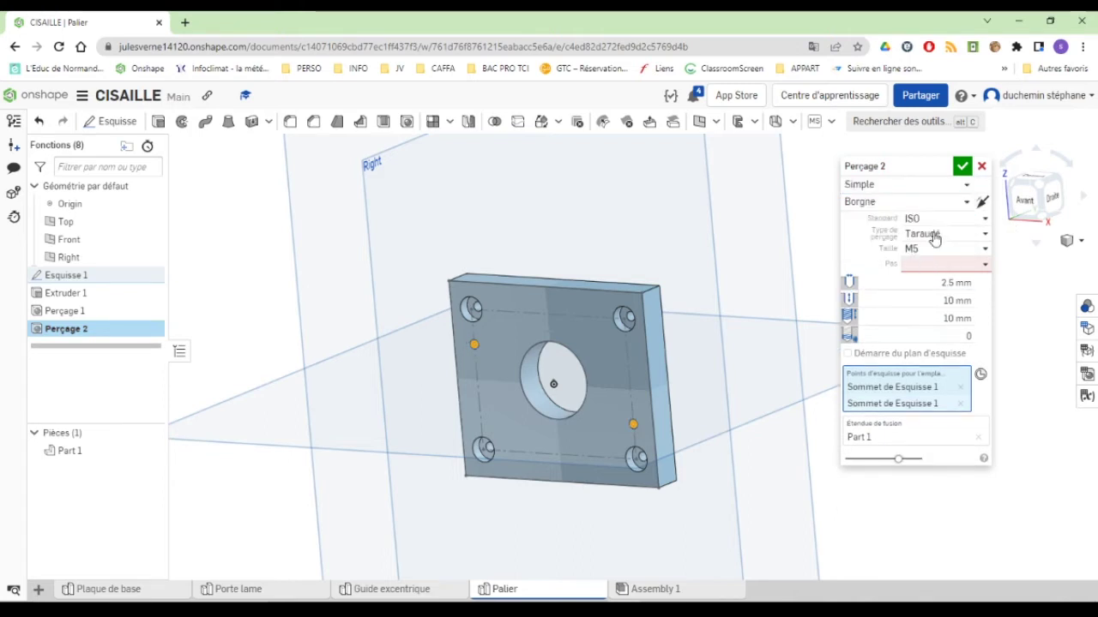
{"action": "left_click", "coordinate": [935, 236]}
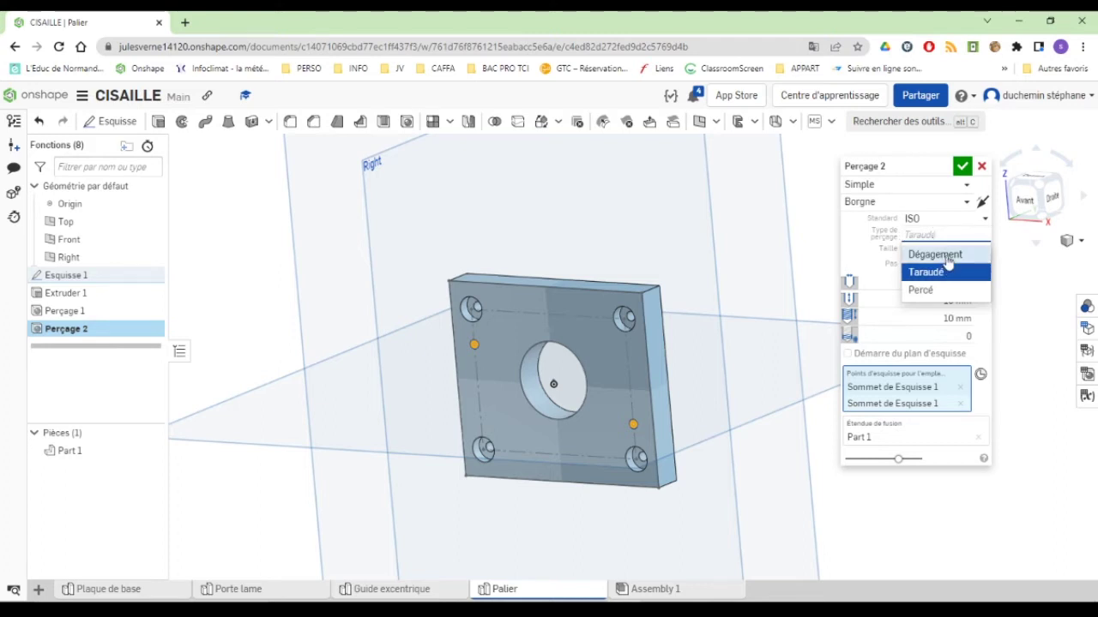
{"action": "left_click", "coordinate": [922, 290]}
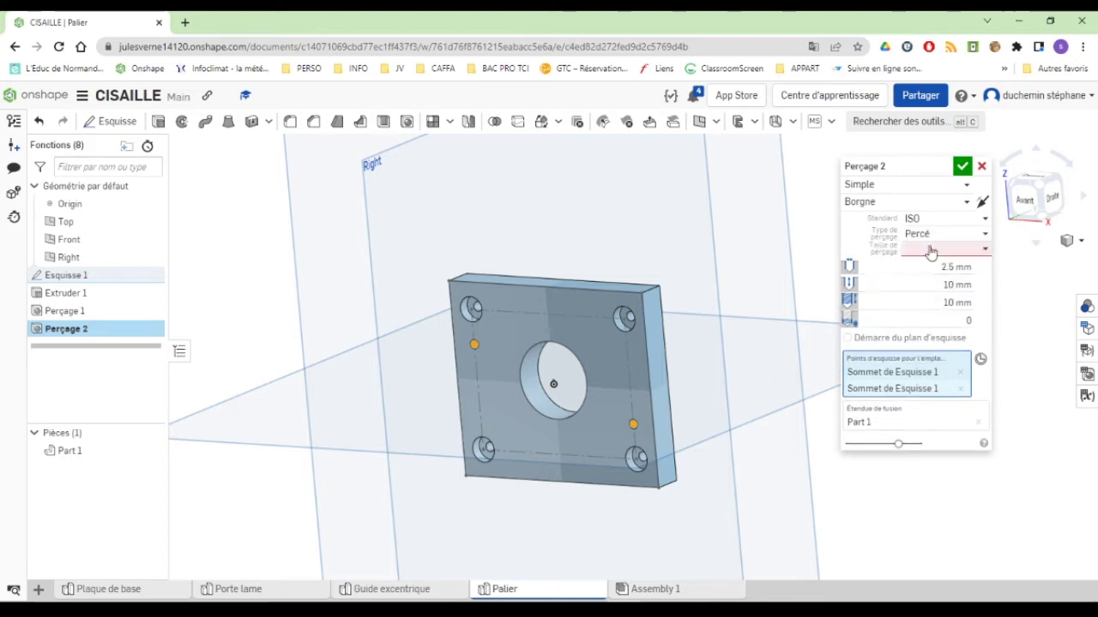
Set the diameter of the two simple holes to 4 mm and create them
{"action": "left_click", "coordinate": [965, 267]}
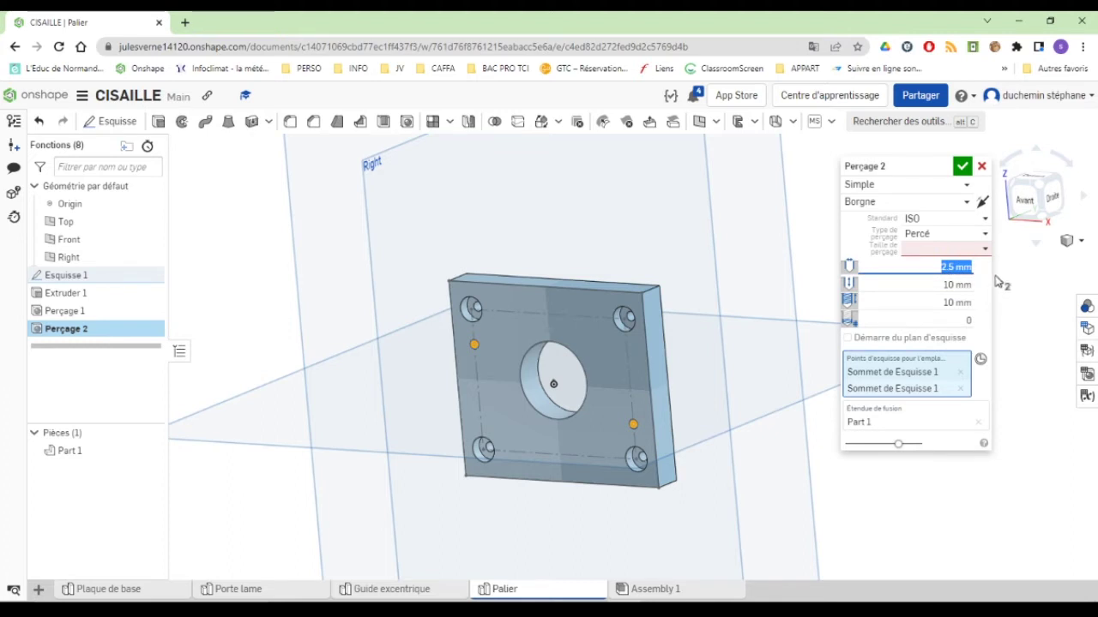
{"action": "type", "text": "4"}
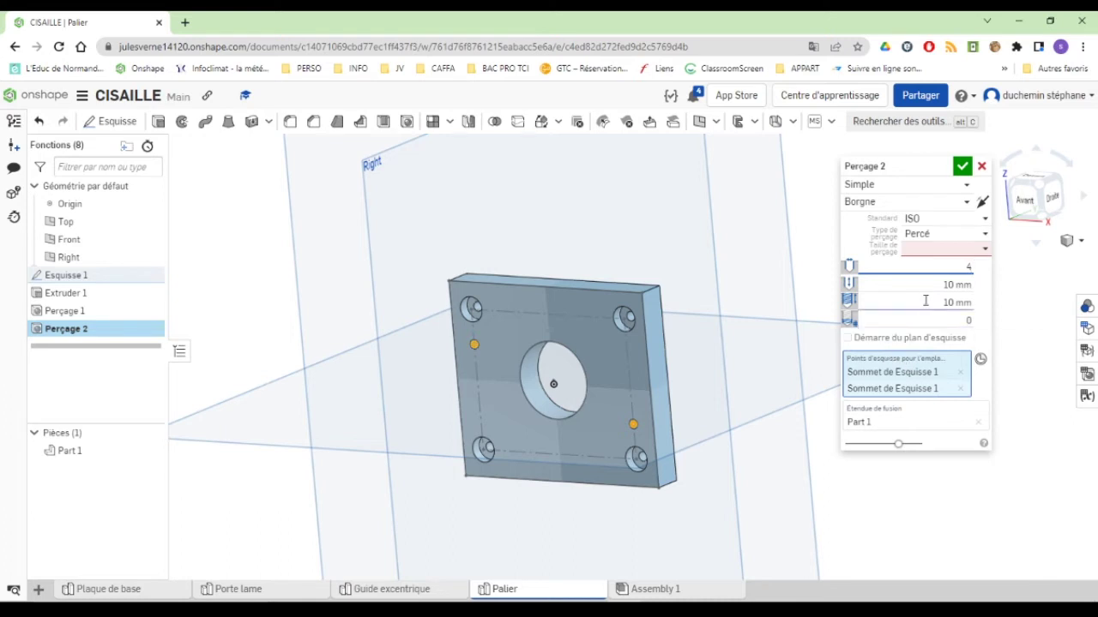
{"action": "left_click", "coordinate": [983, 250]}
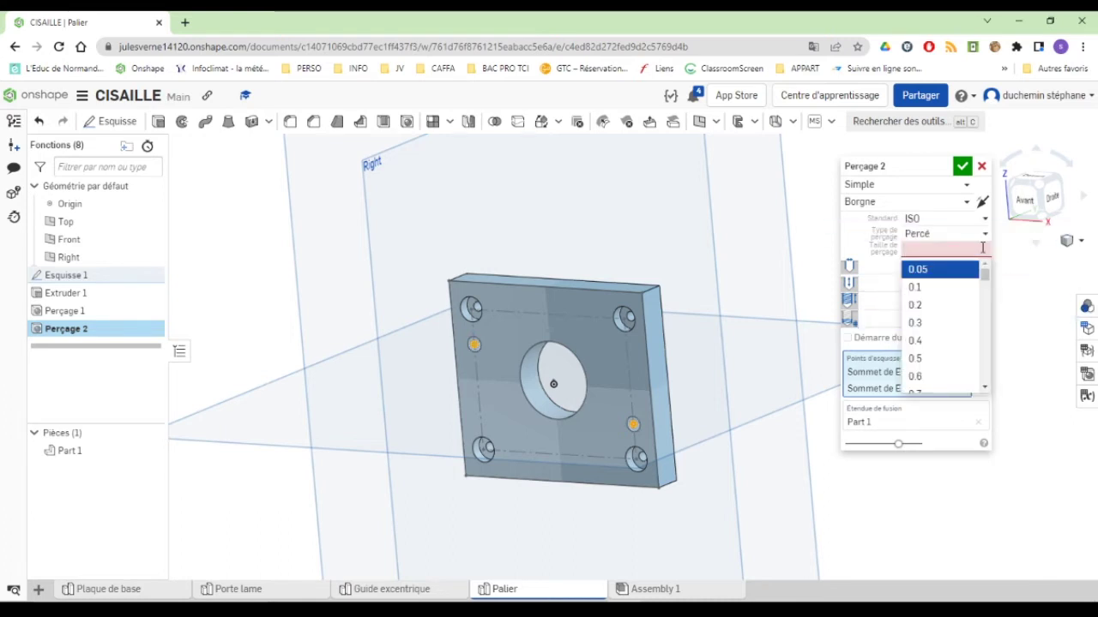
{"action": "left_click", "coordinate": [1027, 263]}
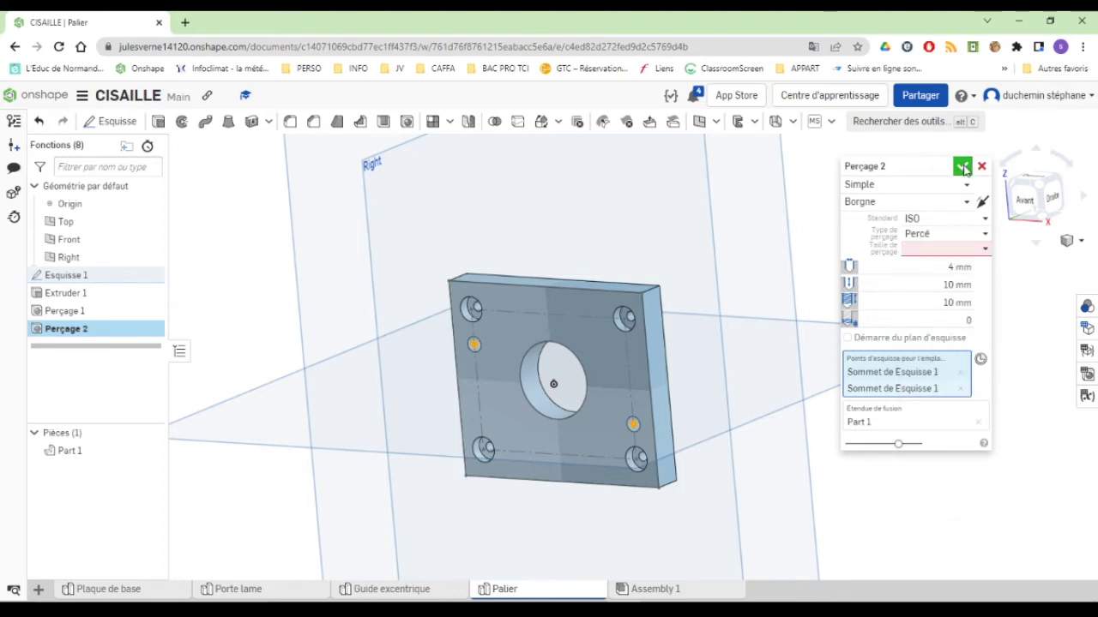
{"action": "left_click", "coordinate": [962, 166]}
{"action": "right_click_drag", "start_coordinate": [708, 506], "coordinate": [736, 506]}
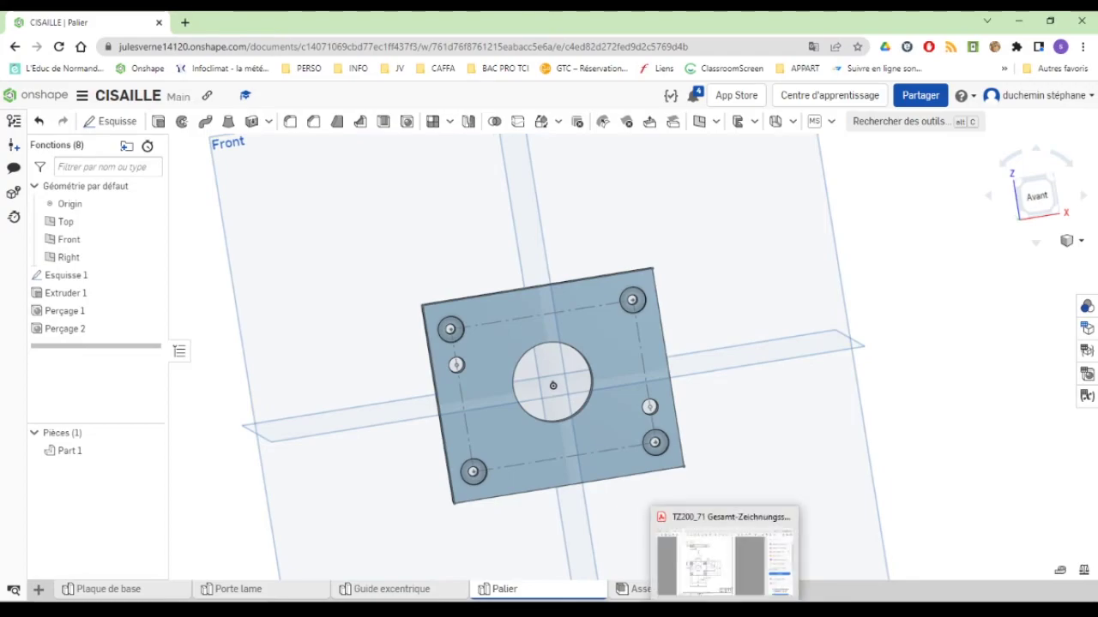
Check the plate against its PDF drawing and rename the part Palier
{"action": "left_click", "coordinate": [746, 553]}
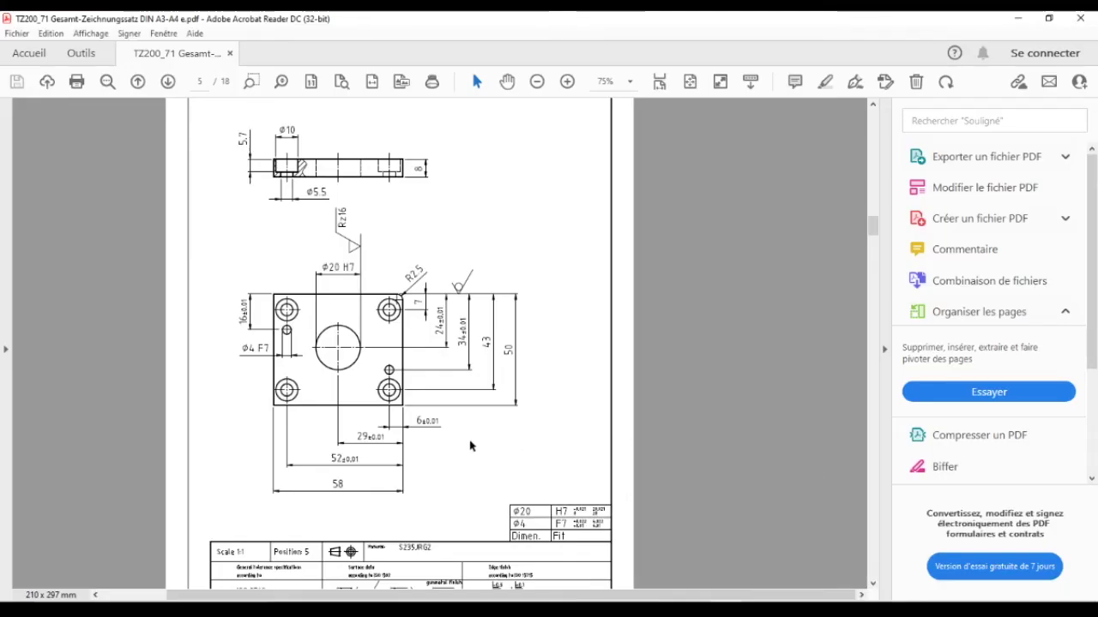
{"action": "scroll", "coordinate": [470, 445], "scroll_direction": "down", "scroll_amount": 3}
{"action": "scroll", "coordinate": [470, 445], "scroll_direction": "up", "scroll_amount": 4}
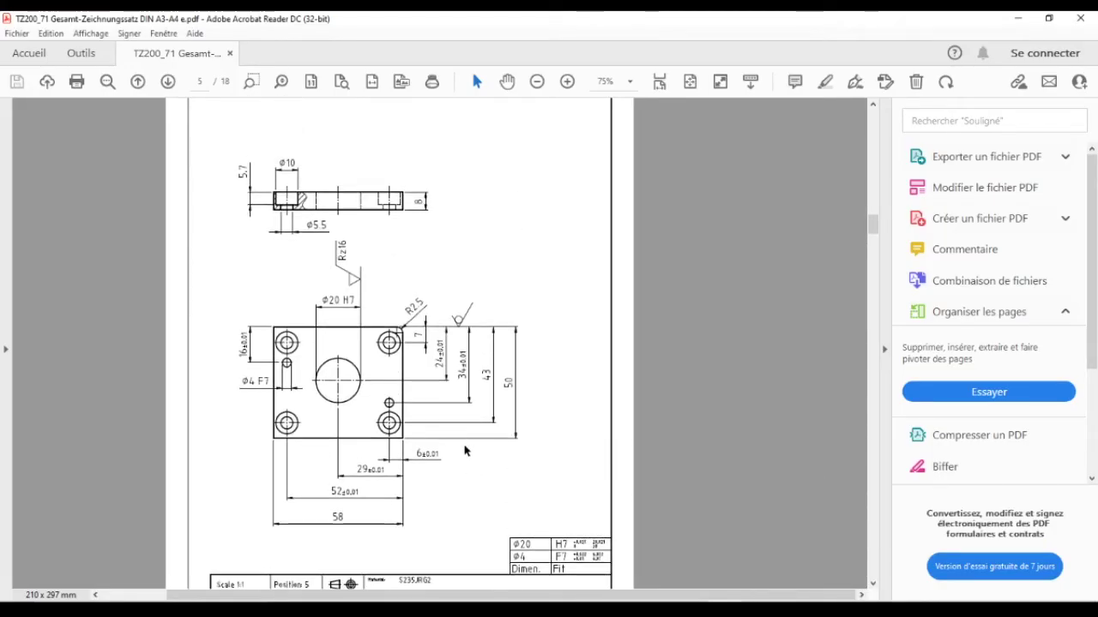
{"action": "key", "text": "alt+Tab"}
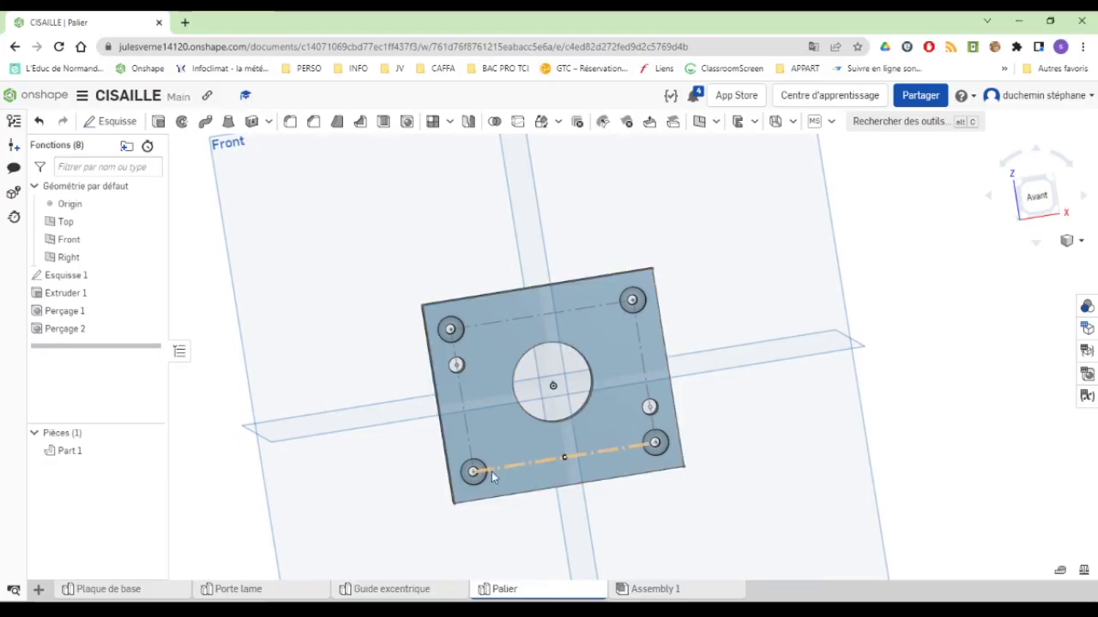
{"action": "right_click", "coordinate": [82, 455]}
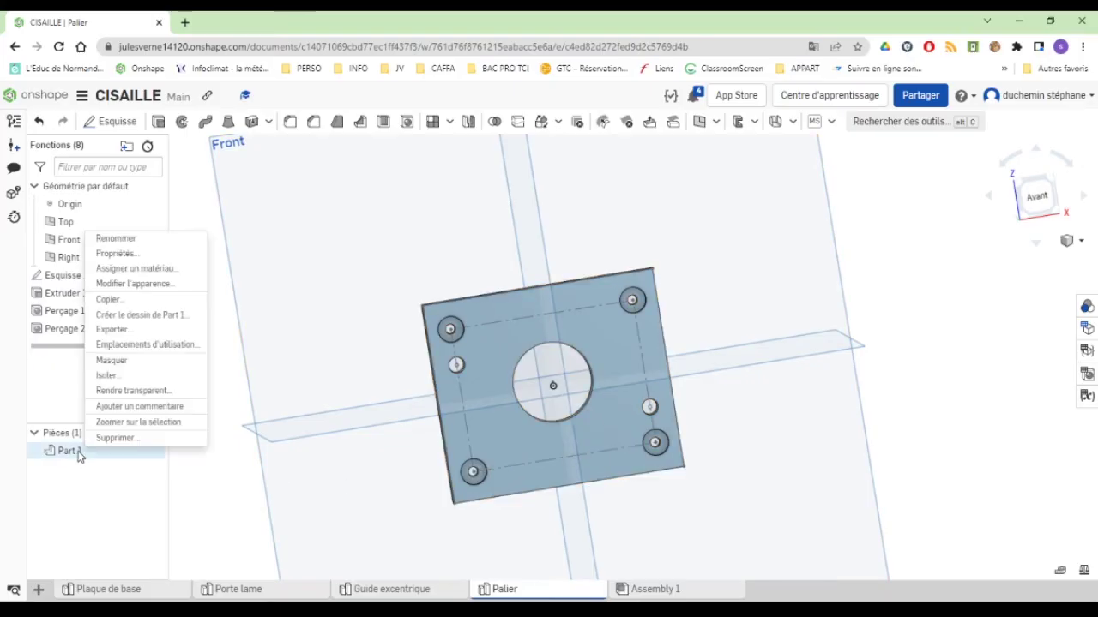
{"action": "left_click", "coordinate": [111, 238]}
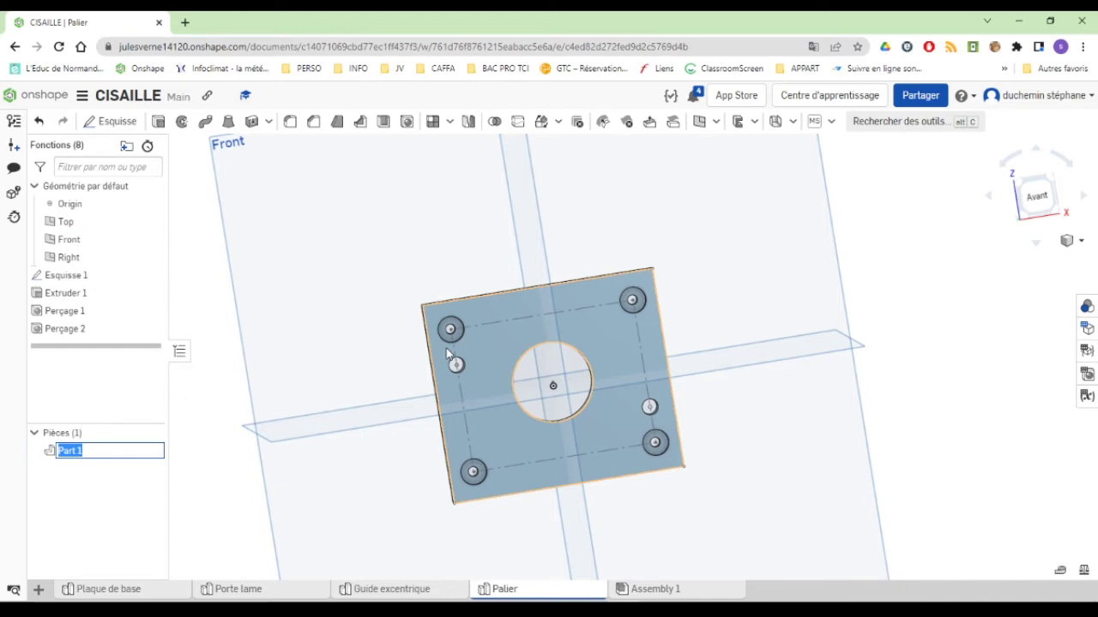
{"action": "type", "text": "Palie"}
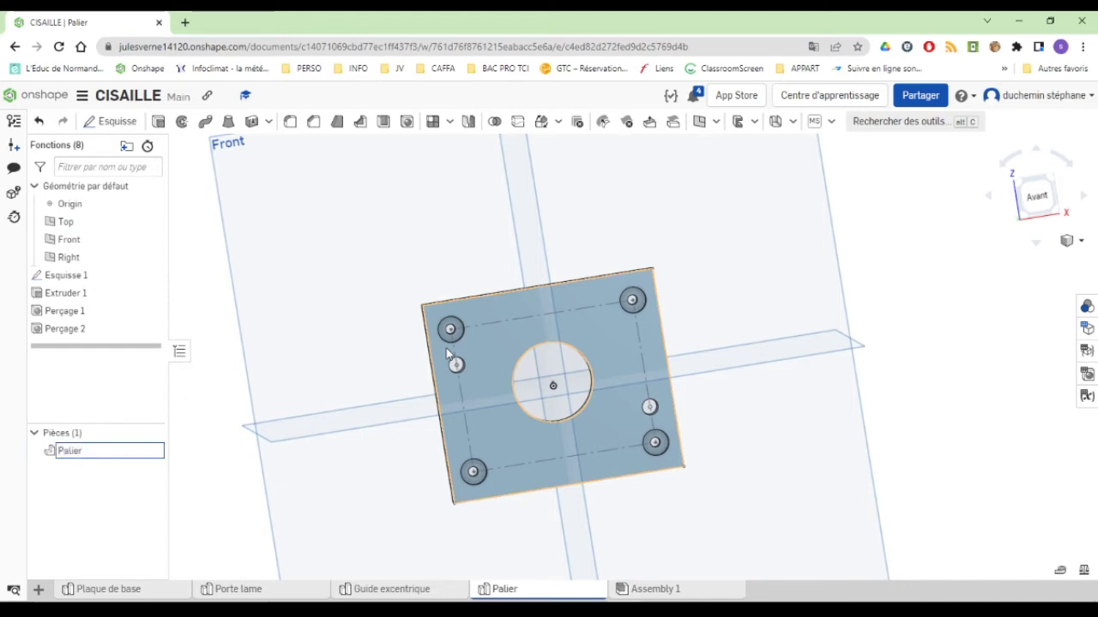
{"action": "left_click", "coordinate": [214, 412]}
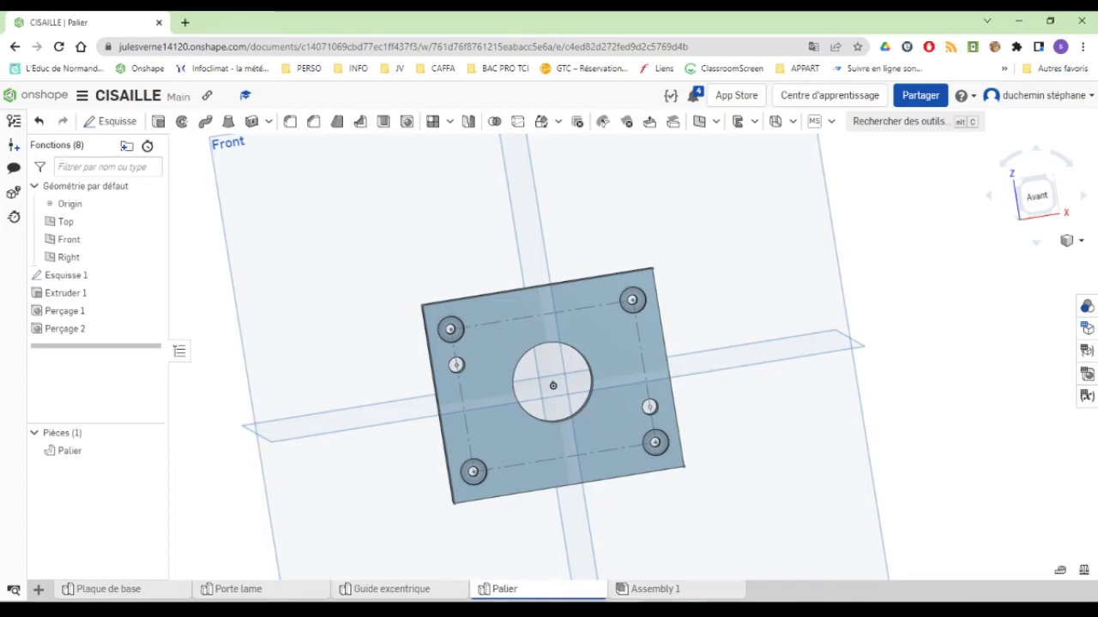
Consult the Position 4 drawing in the PDF and add a new part studio named Excentrique to the CISAILLE document
{"action": "key", "text": "alt+Tab"}
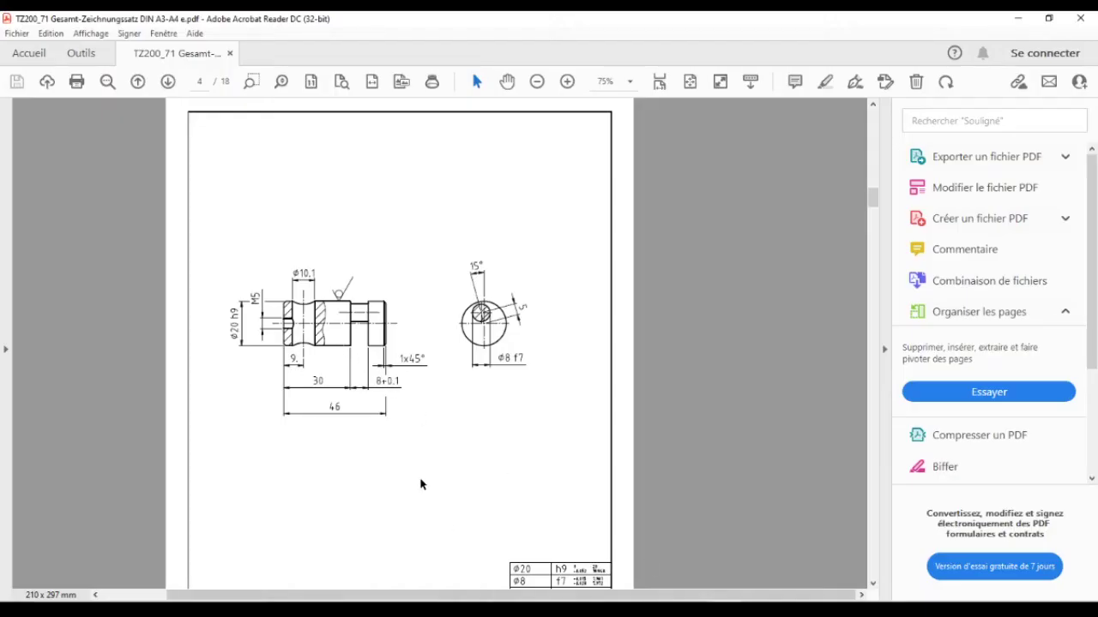
{"action": "scroll", "coordinate": [410, 439], "scroll_direction": "down", "scroll_amount": 2}
{"action": "scroll", "coordinate": [408, 428], "scroll_direction": "up", "scroll_amount": 1}
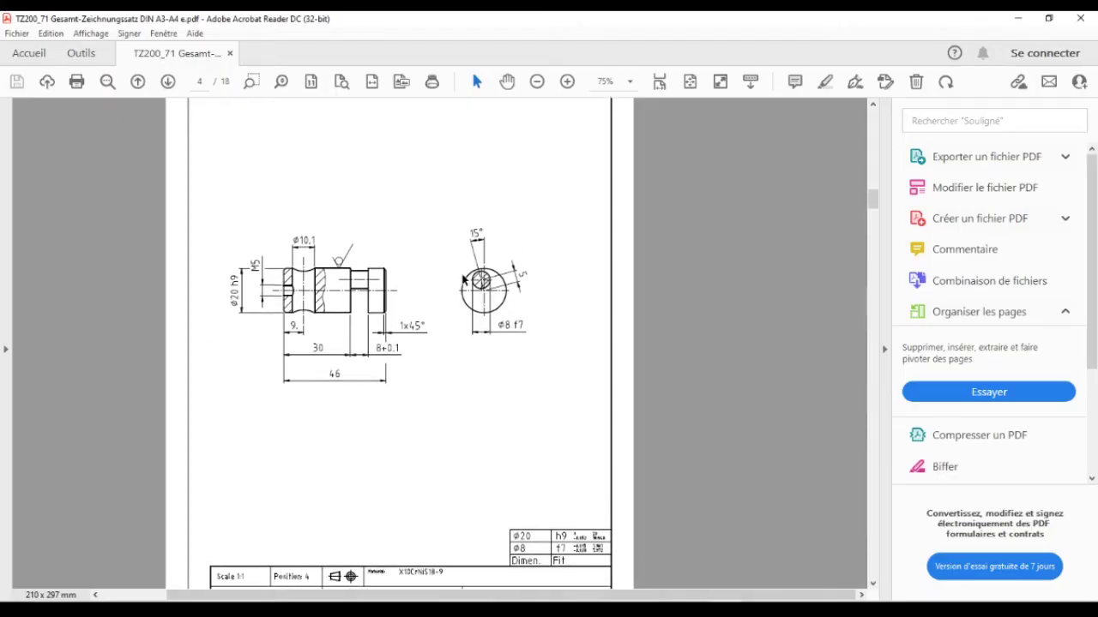
{"action": "scroll", "coordinate": [370, 367], "scroll_direction": "up", "scroll_amount": 3, "text": "ctrl"}
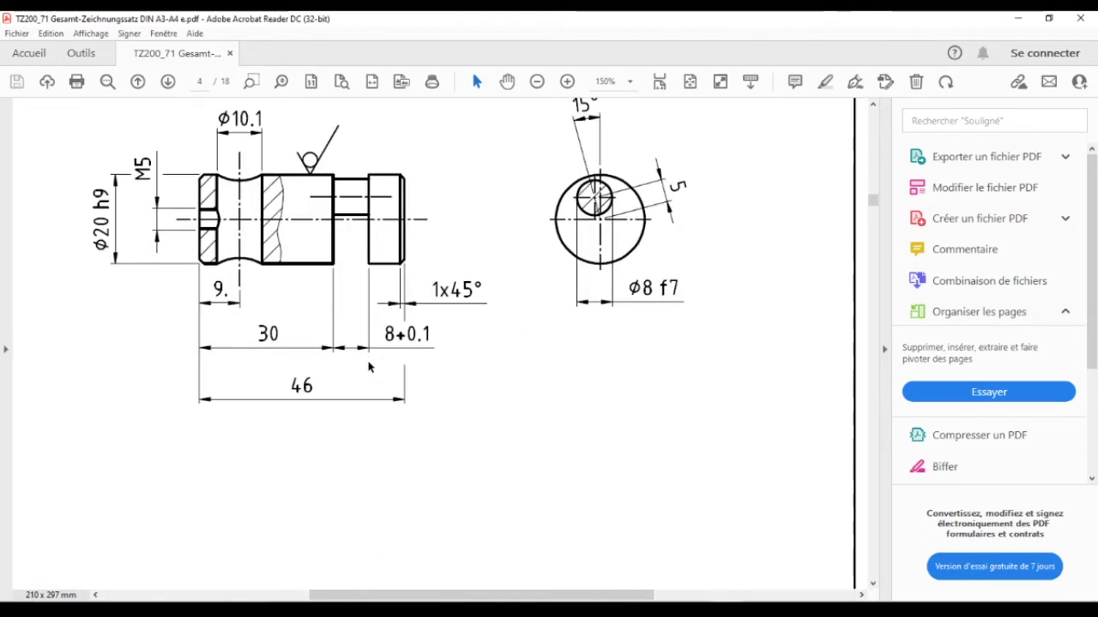
{"action": "scroll", "coordinate": [411, 263], "scroll_direction": "up", "scroll_amount": 2}
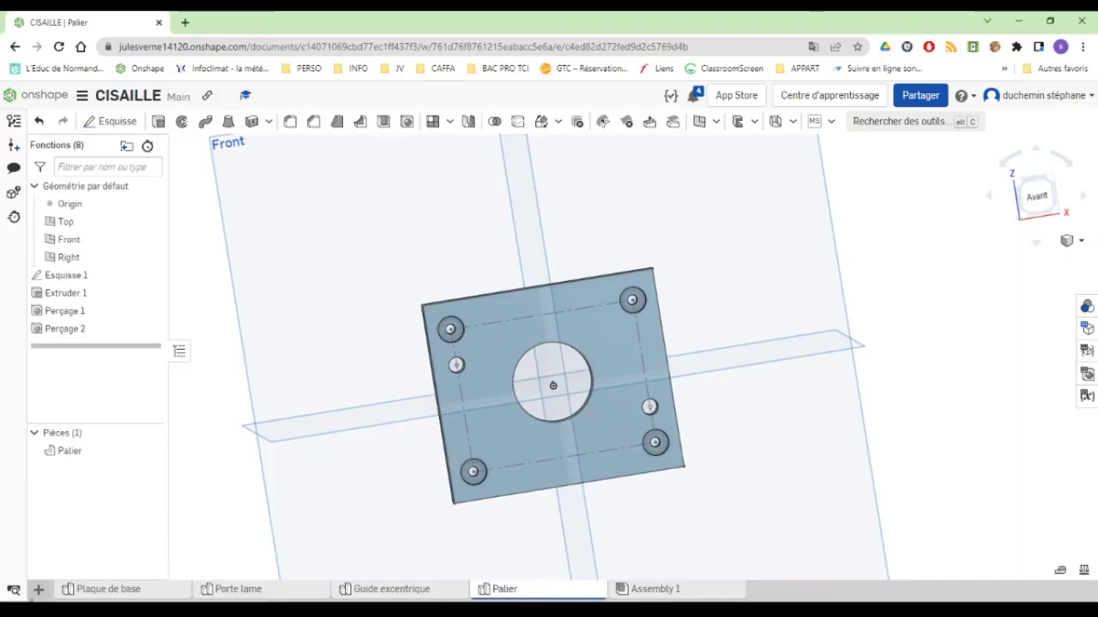
{"action": "left_click", "coordinate": [38, 589]}
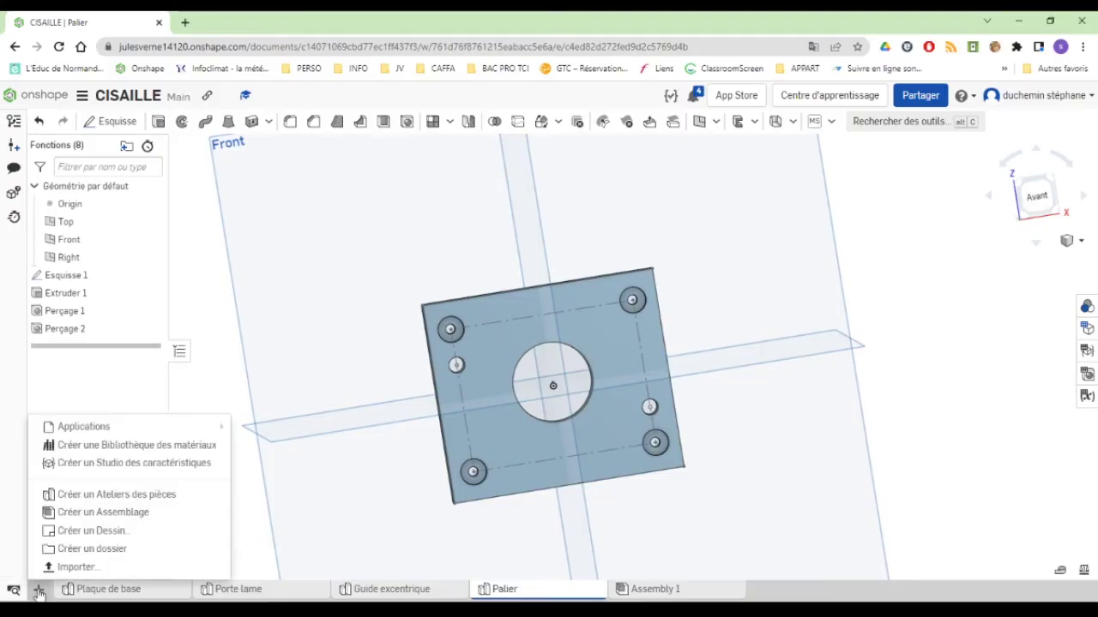
{"action": "left_click", "coordinate": [73, 500]}
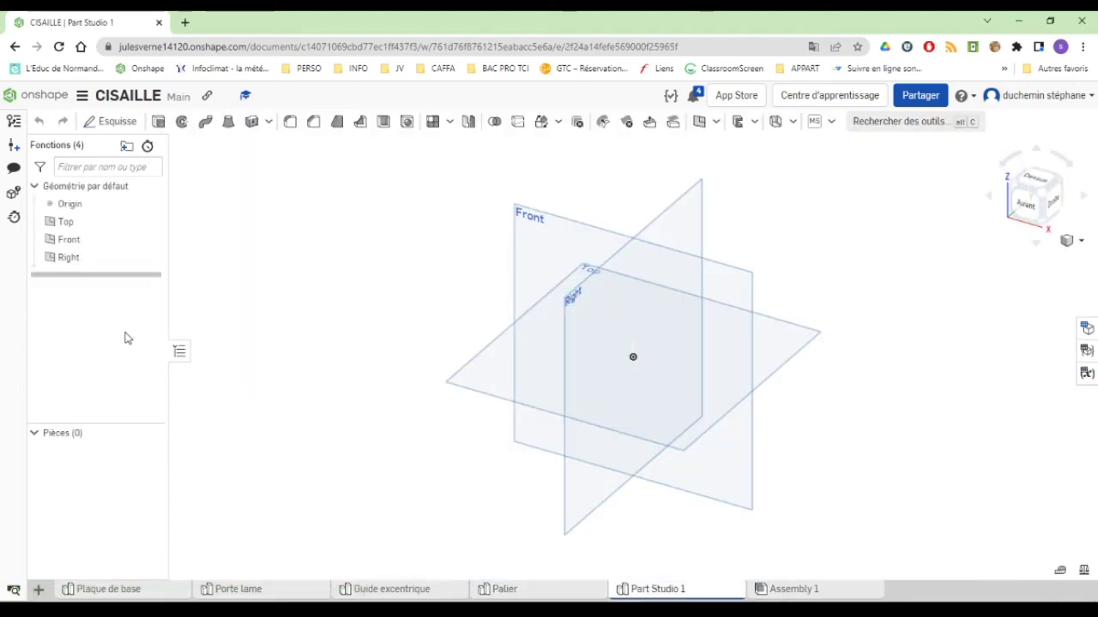
{"action": "right_click", "coordinate": [657, 595]}
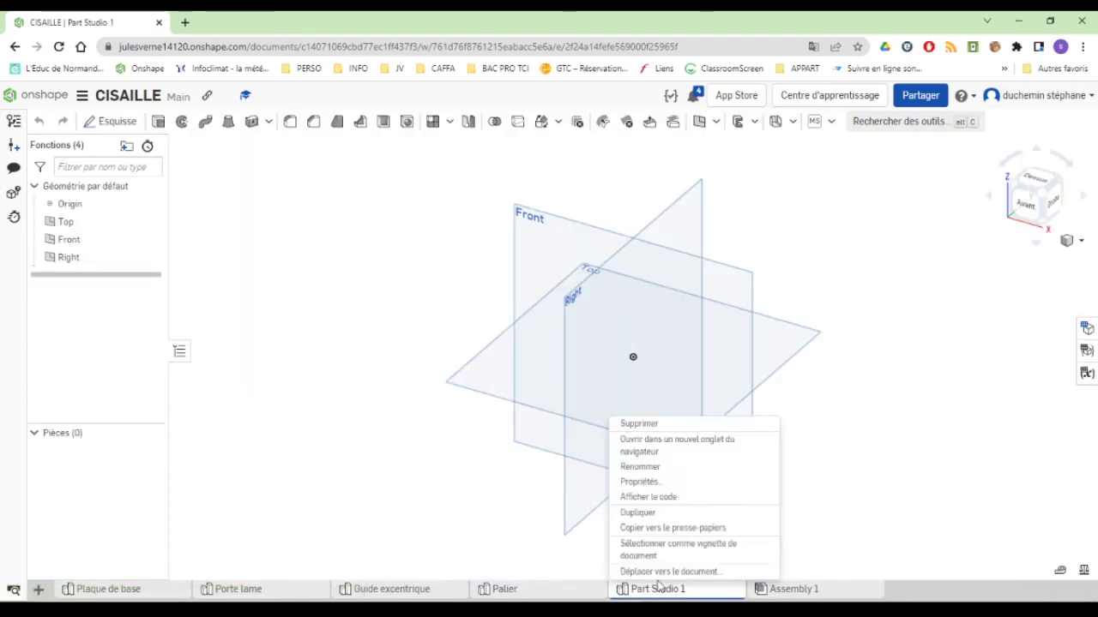
{"action": "left_click", "coordinate": [646, 465]}
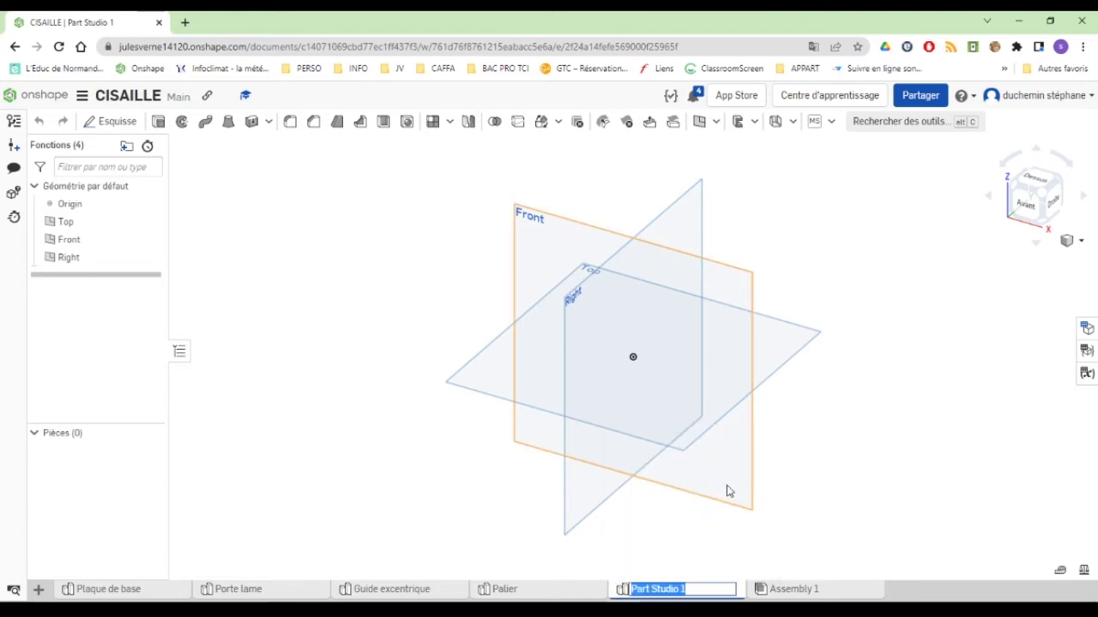
{"action": "type", "text": "Excentr"}
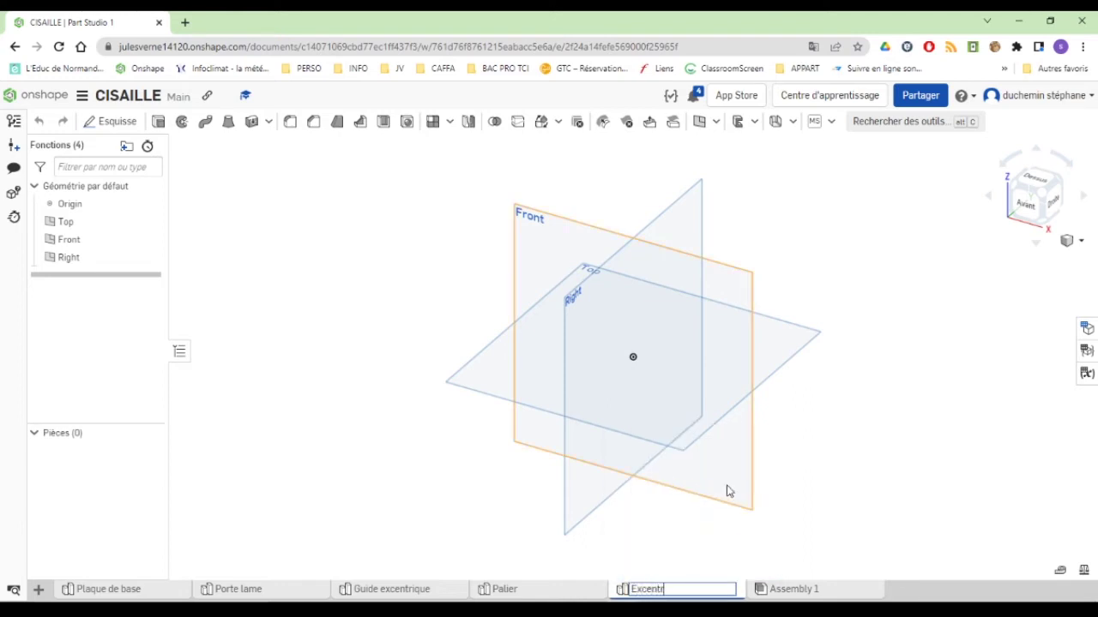
{"action": "type", "text": "icue"}
Start a sketch on the Front plane of the Excentrique studio, viewed face-on, and consult the PDF drawing
{"action": "left_click", "coordinate": [532, 222]}
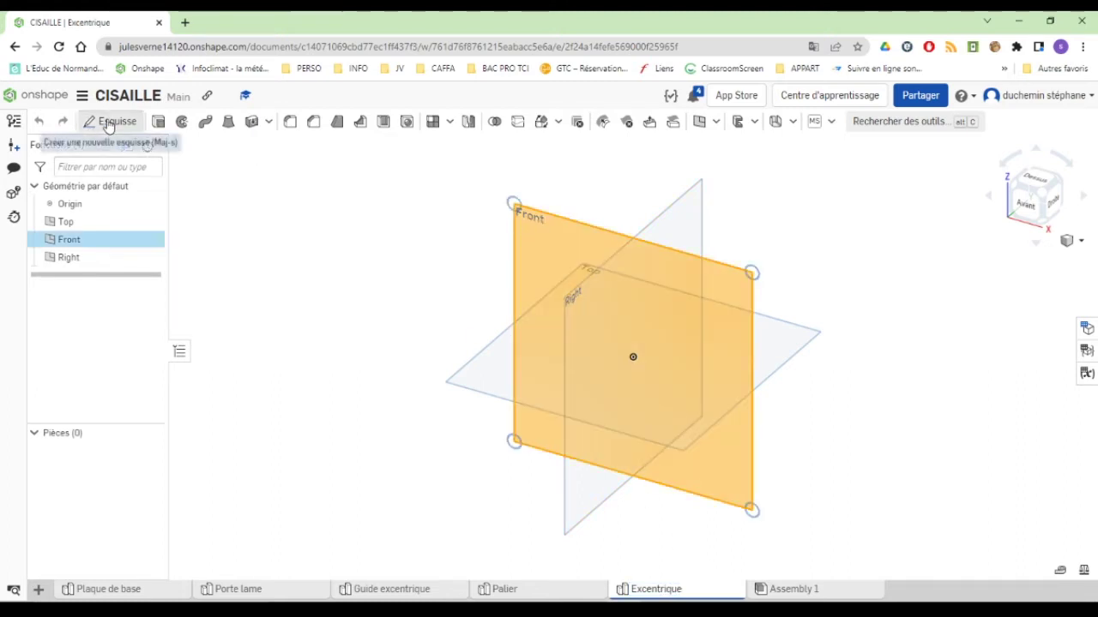
{"action": "left_click", "coordinate": [94, 121]}
{"action": "key", "text": "n"}
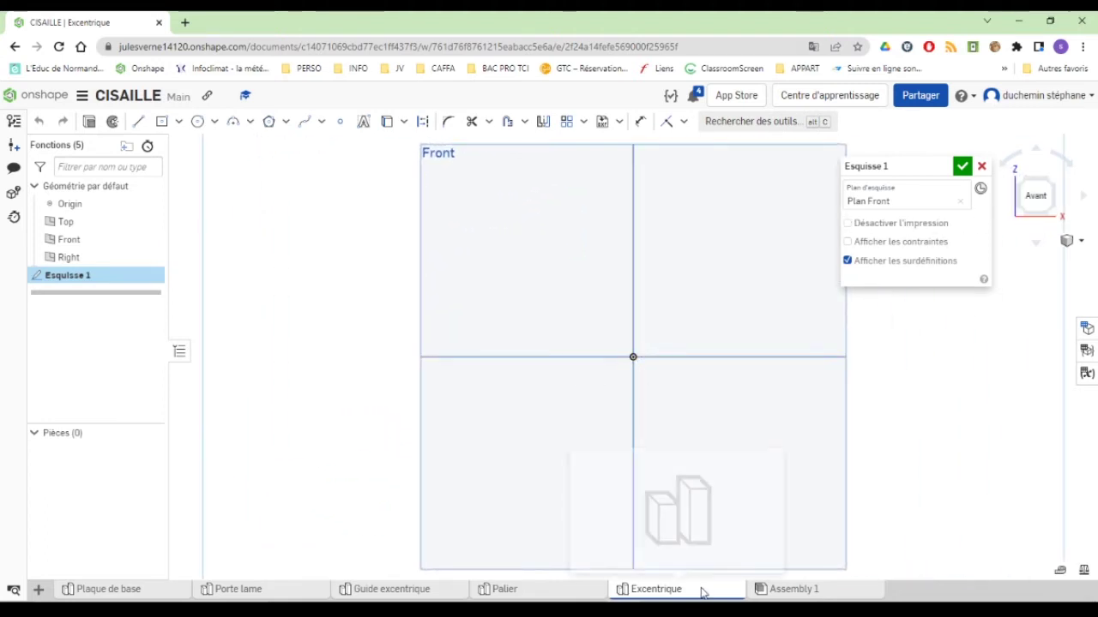
{"action": "key", "text": "alt+Tab"}
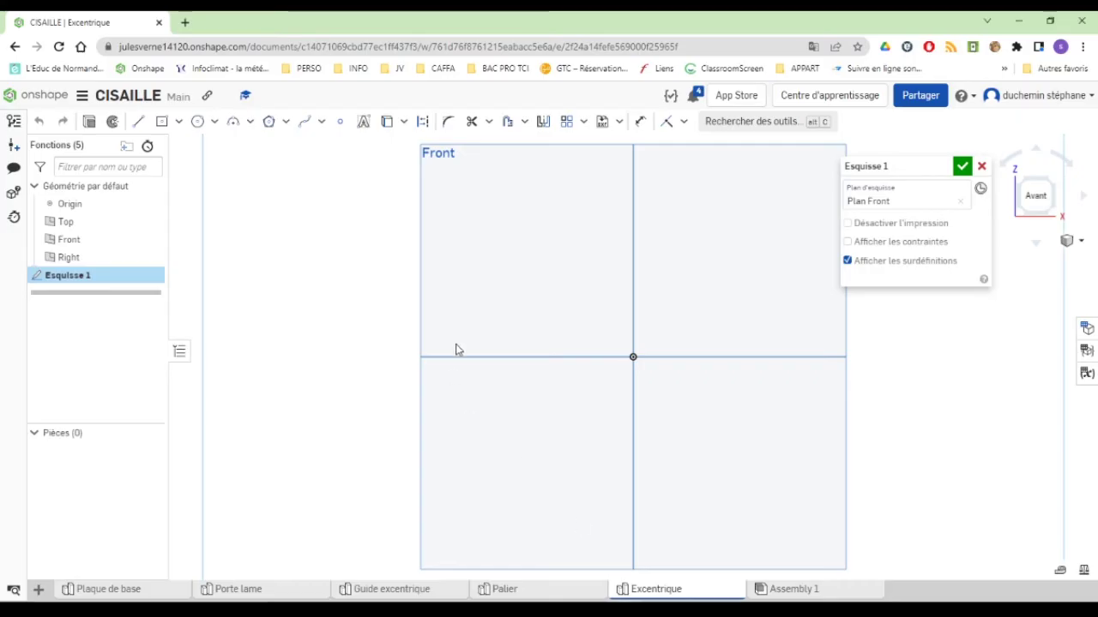
Sketch a circle centred on the origin and set its diameter to 20 mm
{"action": "left_click", "coordinate": [197, 121]}
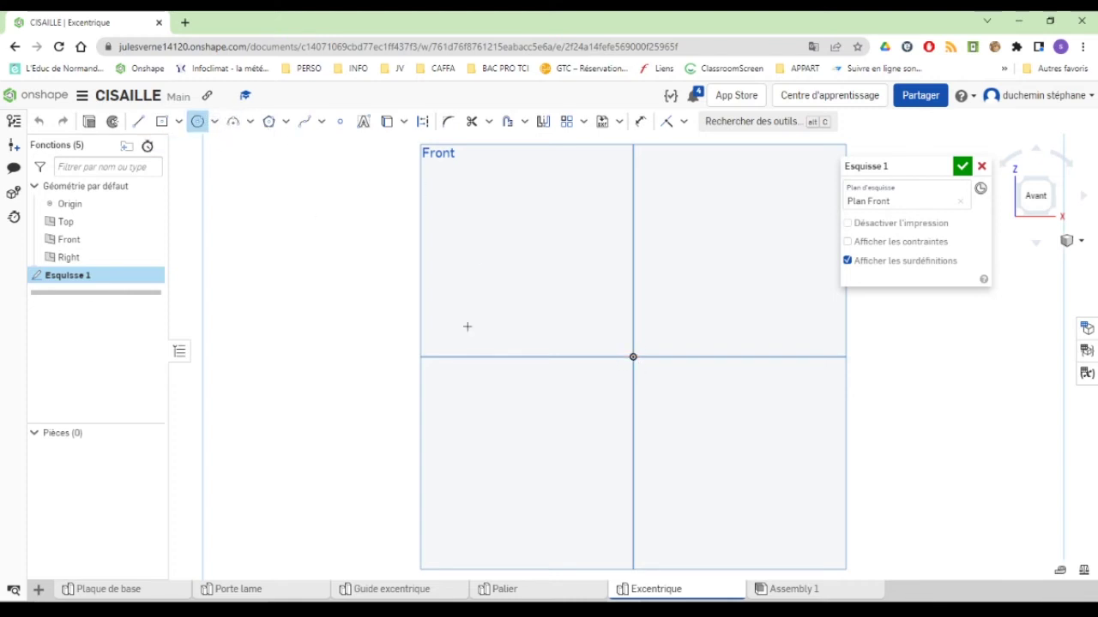
{"action": "left_click", "coordinate": [634, 356]}
{"action": "left_click", "coordinate": [669, 392]}
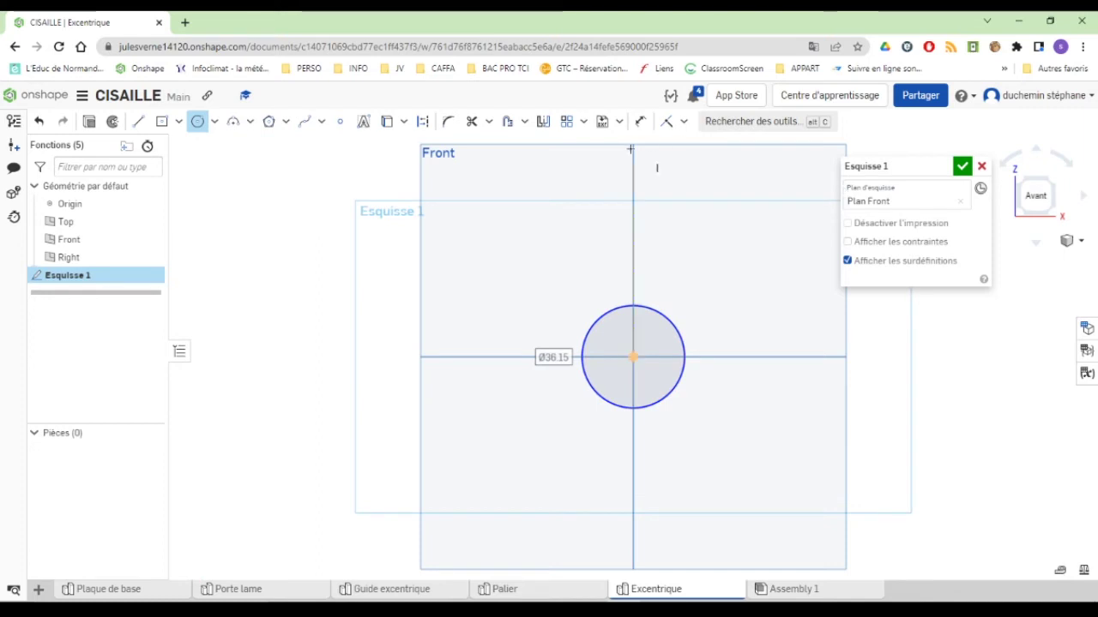
{"action": "left_click", "coordinate": [641, 120]}
{"action": "left_click", "coordinate": [664, 316]}
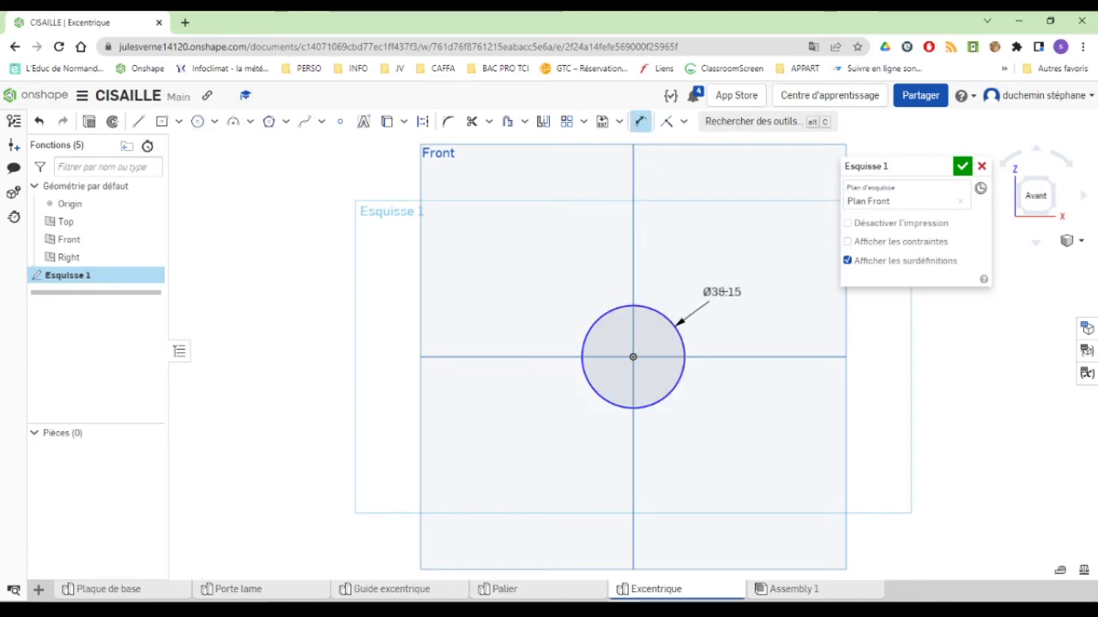
{"action": "left_click", "coordinate": [721, 291]}
{"action": "type", "text": "20"}
{"action": "key", "text": "Return"}
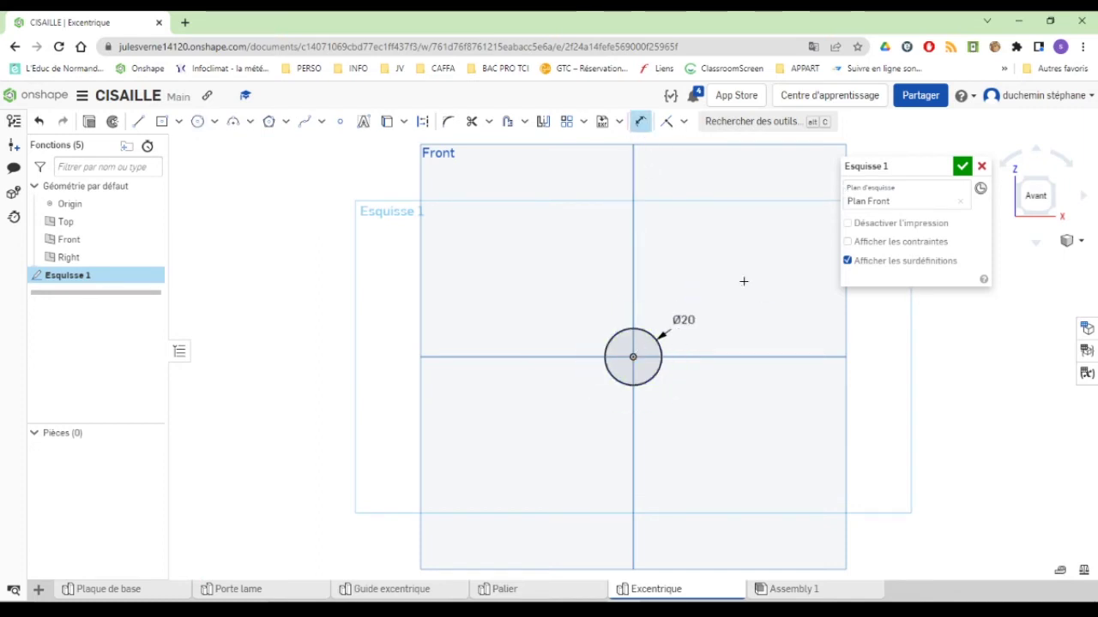
Extrude the 20 mm circle to a depth of 30 mm as a new solid
{"action": "left_click", "coordinate": [90, 121]}
{"action": "key", "text": "shift+e"}
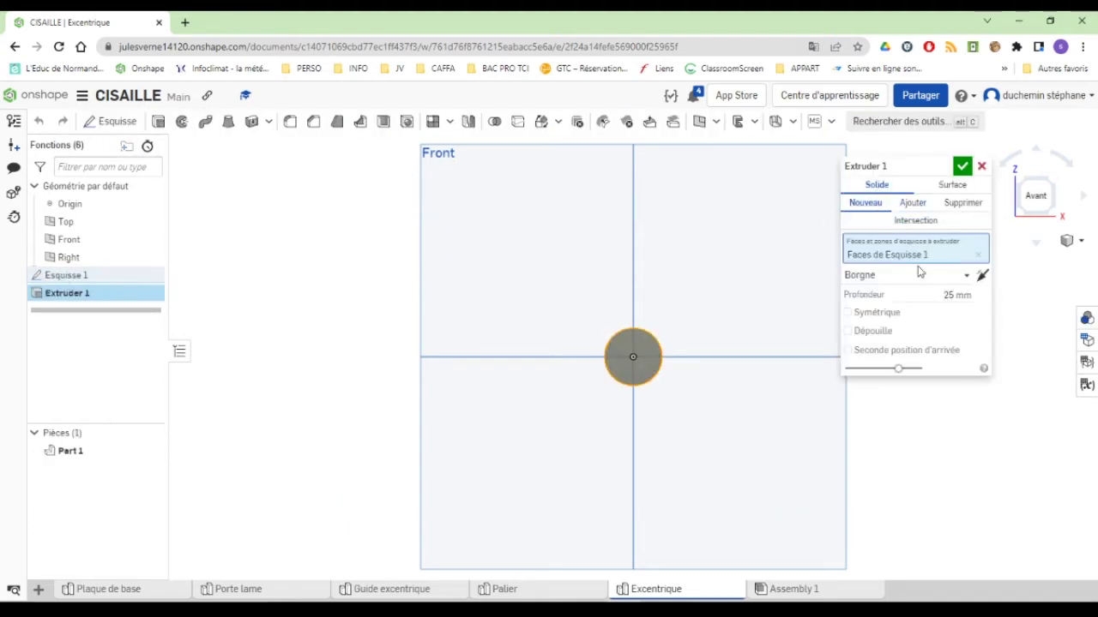
{"action": "left_click", "coordinate": [946, 293]}
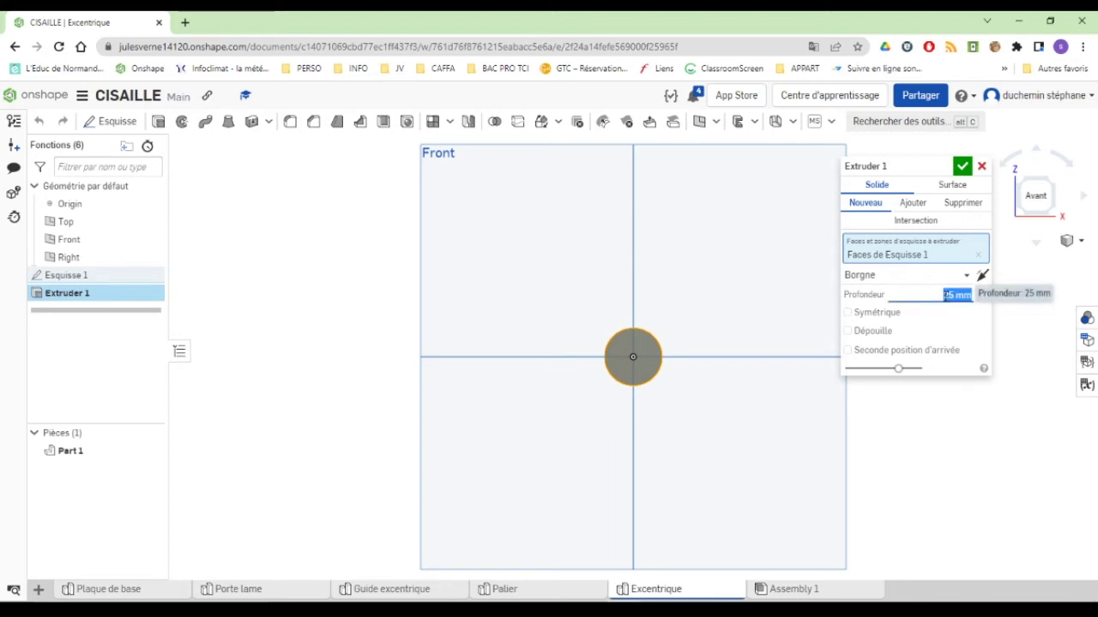
{"action": "right_click_drag", "start_coordinate": [781, 311], "coordinate": [738, 331]}
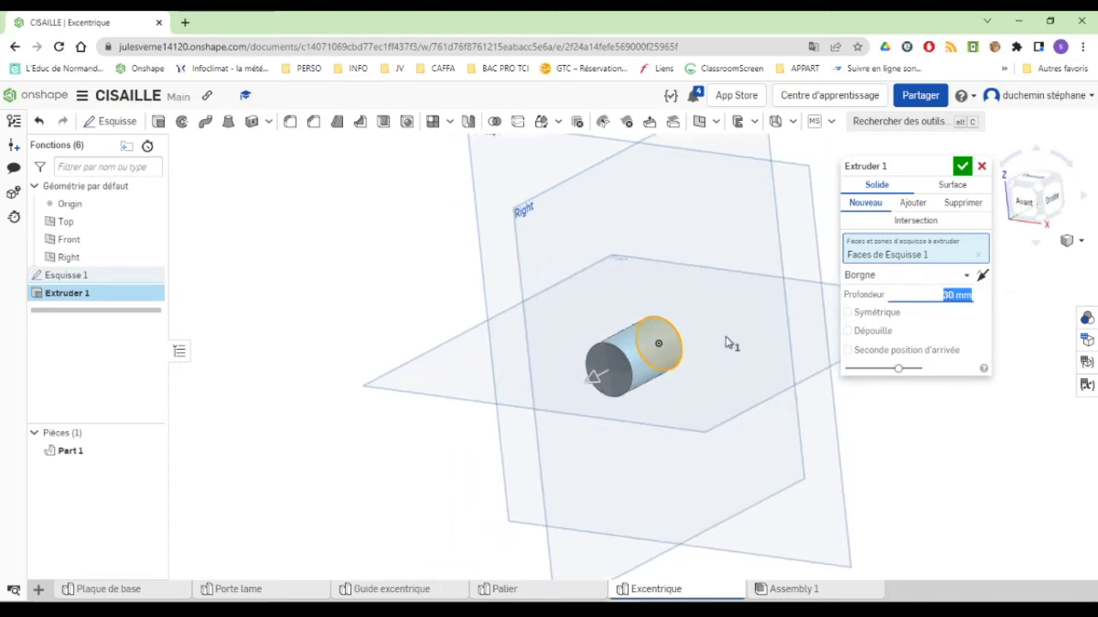
{"action": "left_click", "coordinate": [962, 166]}
Start a new sketch on the cylinder's front end face and view it face-on
{"action": "left_click", "coordinate": [611, 371]}
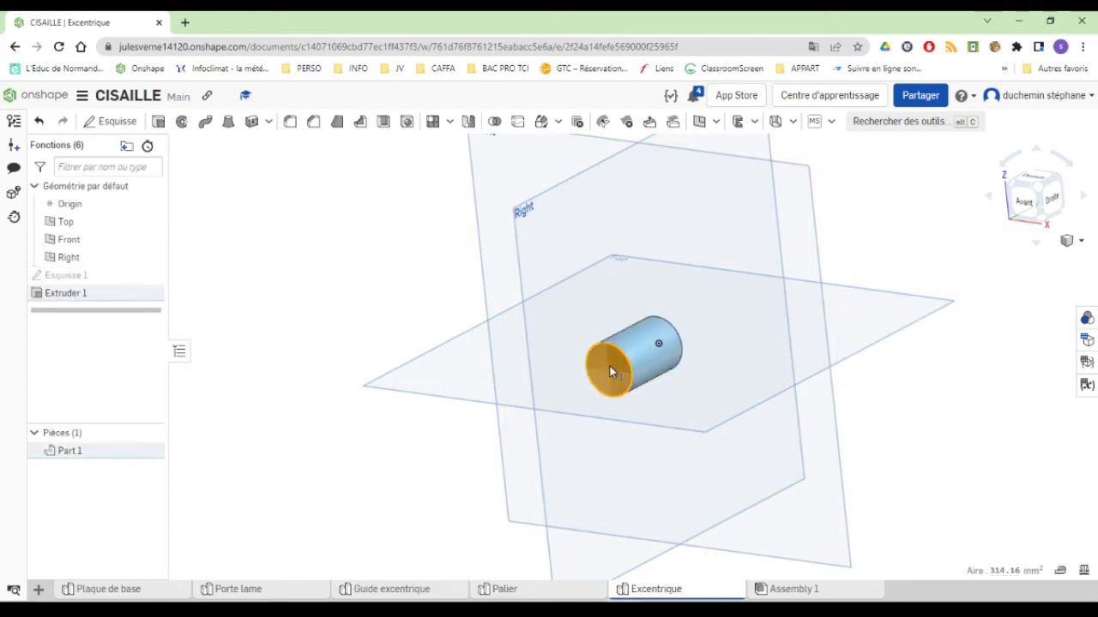
{"action": "left_click", "coordinate": [126, 122]}
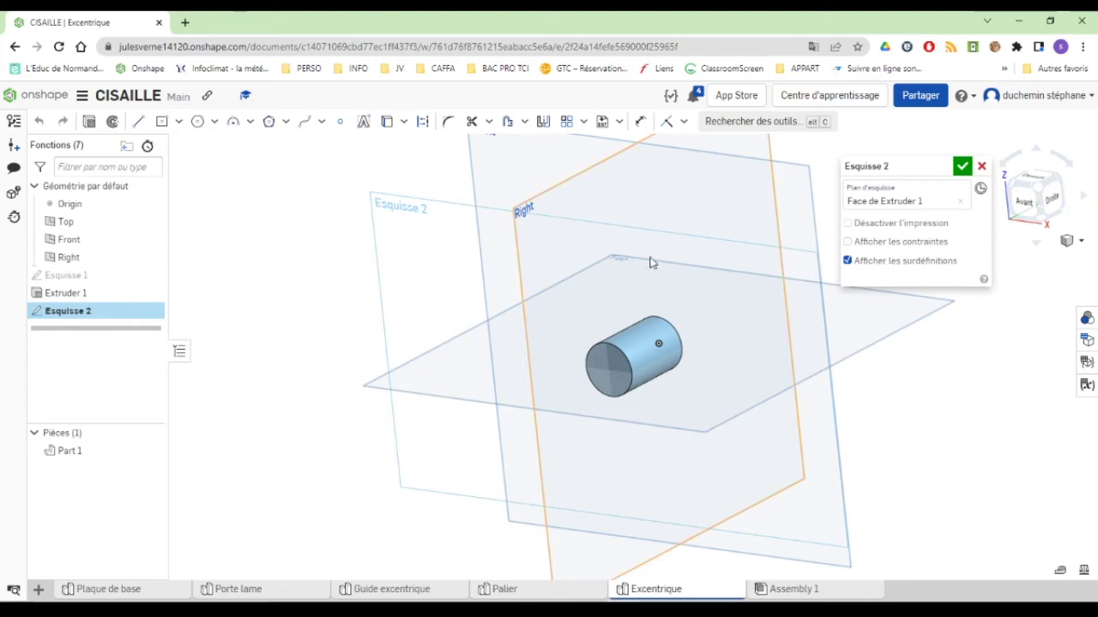
{"action": "right_click", "coordinate": [403, 230]}
{"action": "left_click", "coordinate": [430, 337]}
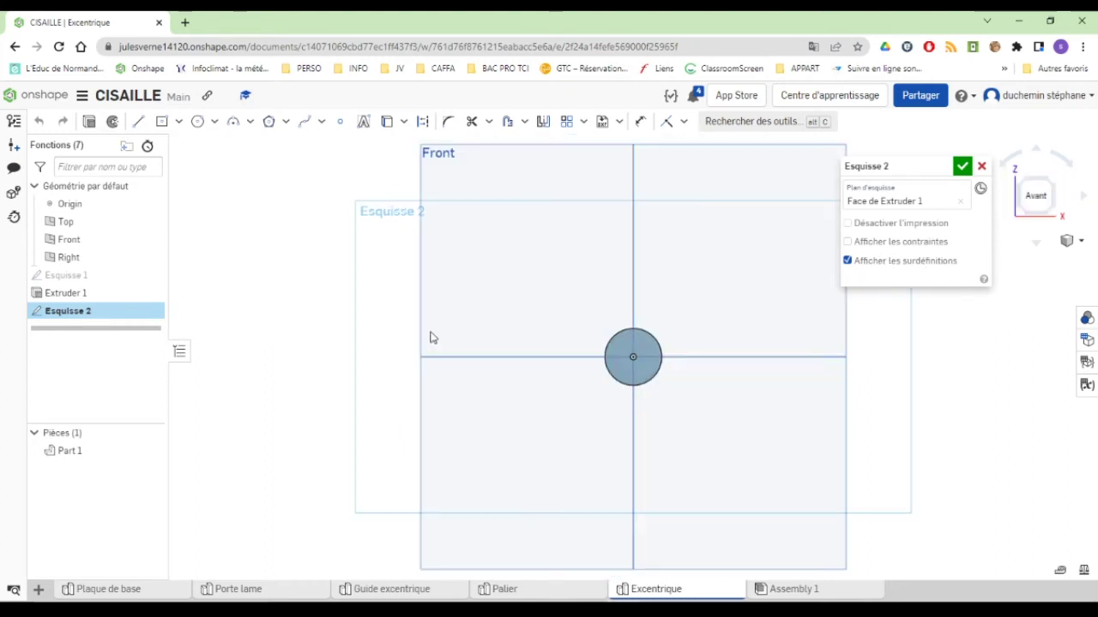
Switch to the PDF in Acrobat Reader, examine the eccentric pin's dimensions and the Position 4 title block, and return to Onshape
{"action": "left_click", "coordinate": [729, 600]}
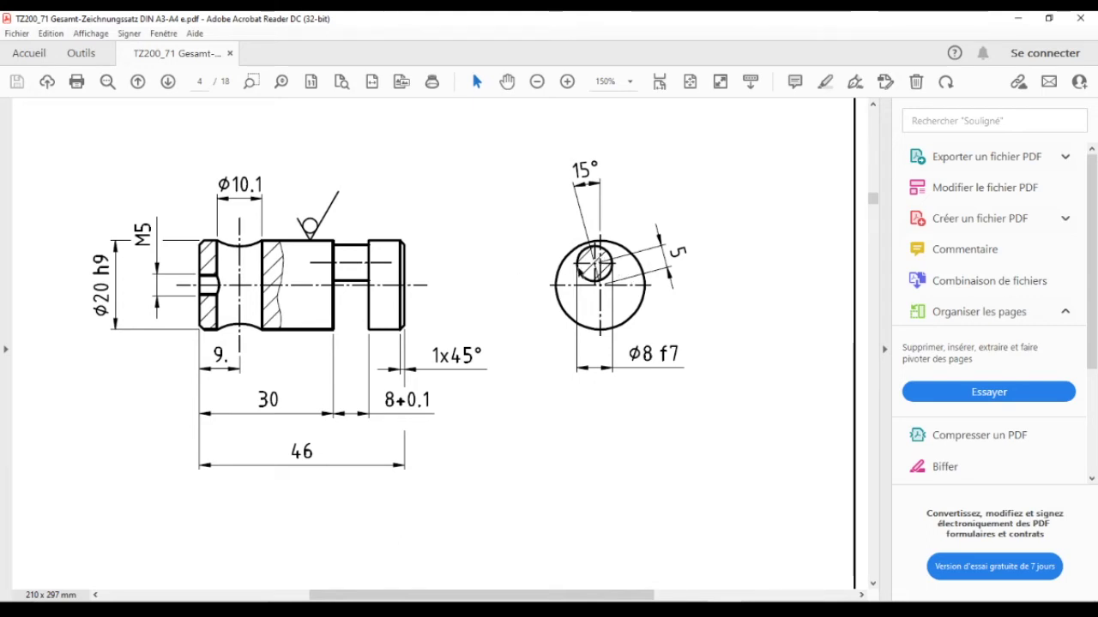
{"action": "scroll", "coordinate": [577, 292], "scroll_direction": "down", "scroll_amount": 2}
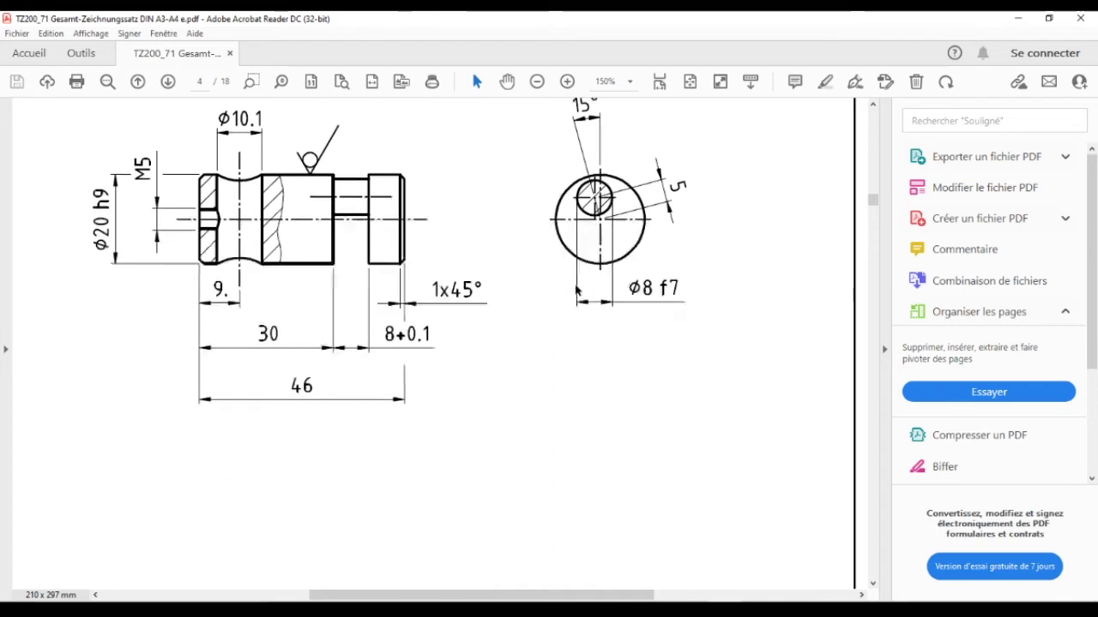
{"action": "scroll", "coordinate": [575, 290], "scroll_direction": "down", "scroll_amount": 1}
{"action": "scroll", "coordinate": [575, 289], "scroll_direction": "up", "scroll_amount": 3}
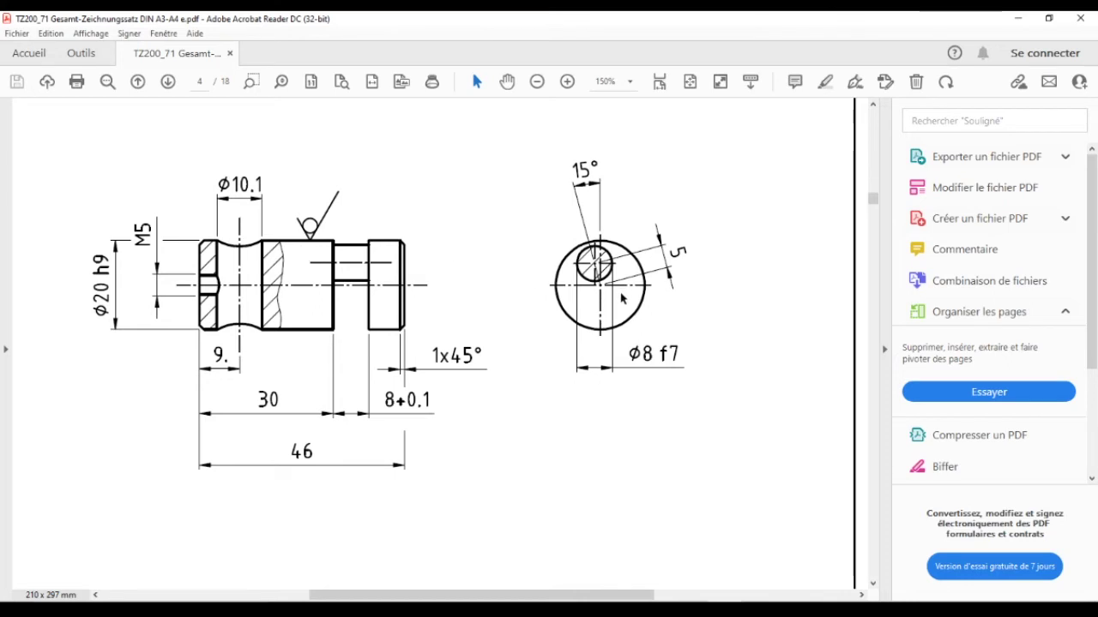
{"action": "scroll", "coordinate": [621, 298], "scroll_direction": "down", "scroll_amount": 1}
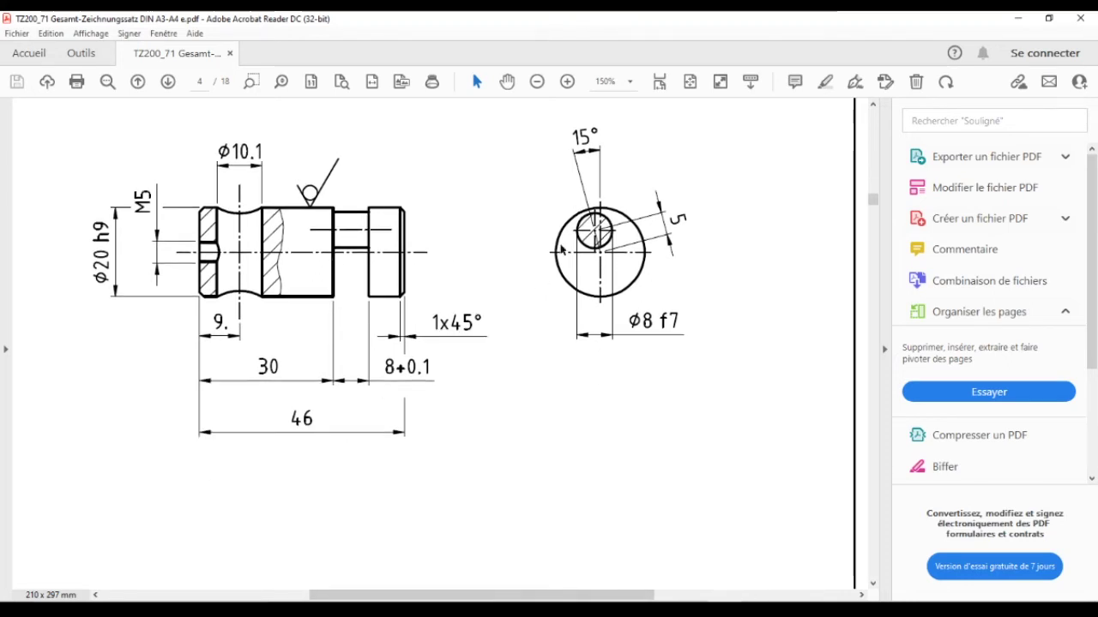
{"action": "scroll", "coordinate": [527, 390], "scroll_direction": "down", "scroll_amount": 10}
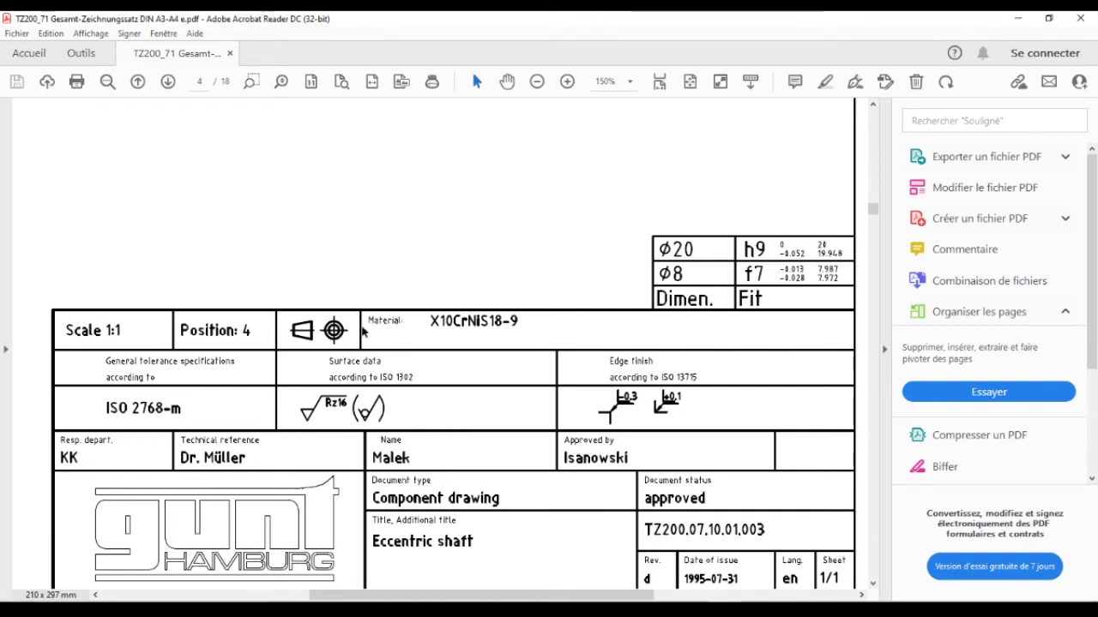
{"action": "scroll", "coordinate": [361, 335], "scroll_direction": "up", "scroll_amount": 8}
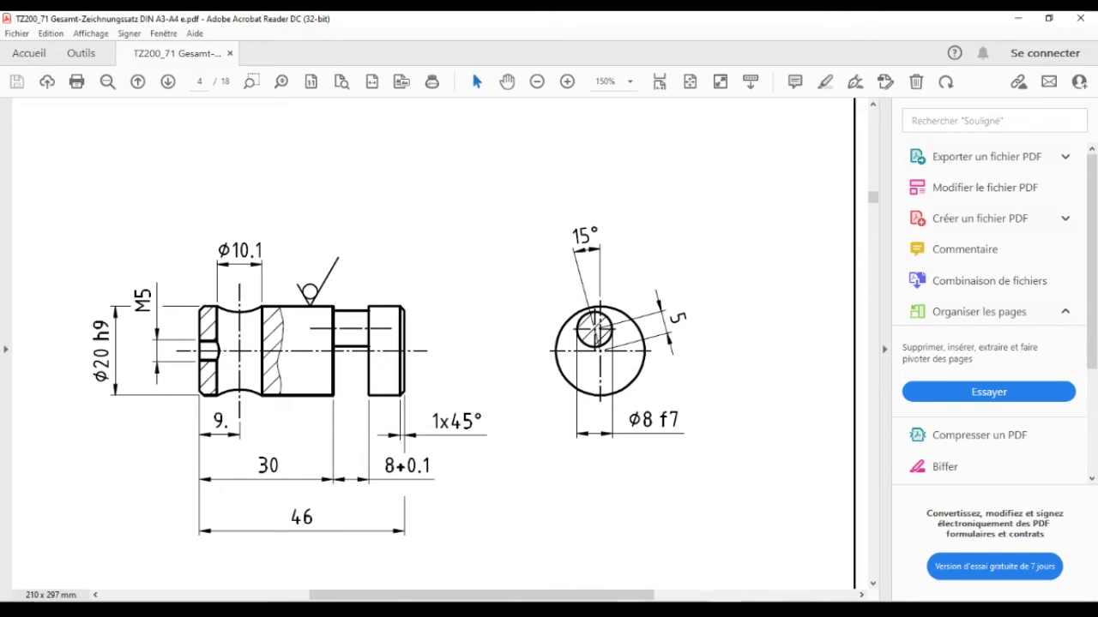
{"action": "key", "text": "alt+Tab"}
Sketch a slanted construction line about 25 mm long from the cylinder's centre up past its edge, to the right of vertical
{"action": "scroll", "coordinate": [565, 383], "scroll_direction": "up", "scroll_amount": 3}
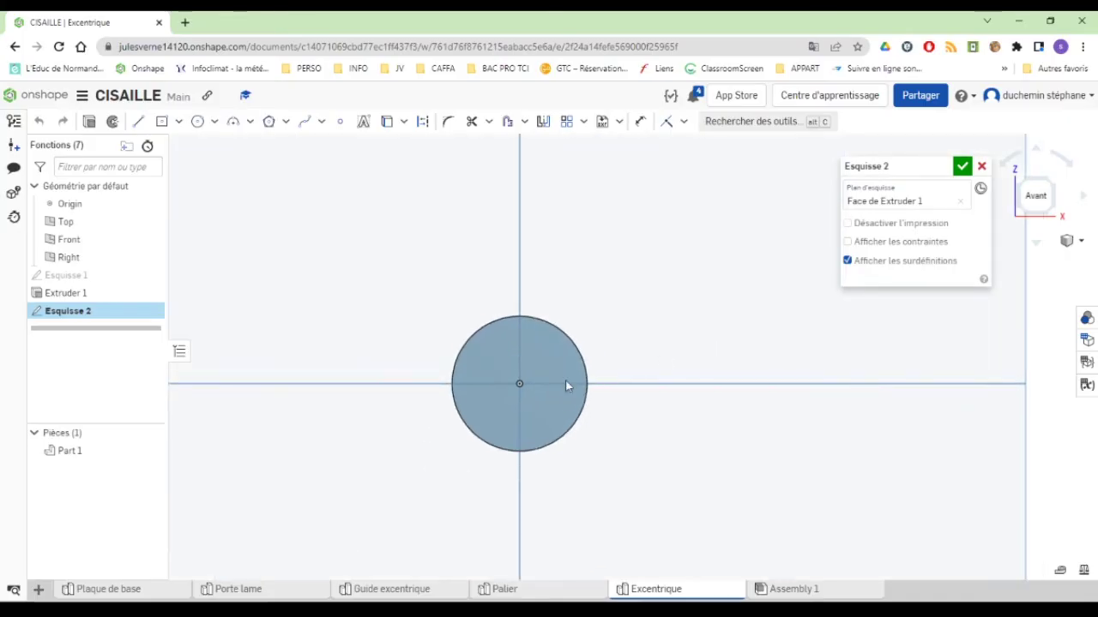
{"action": "left_click", "coordinate": [138, 120]}
{"action": "left_click", "coordinate": [423, 121]}
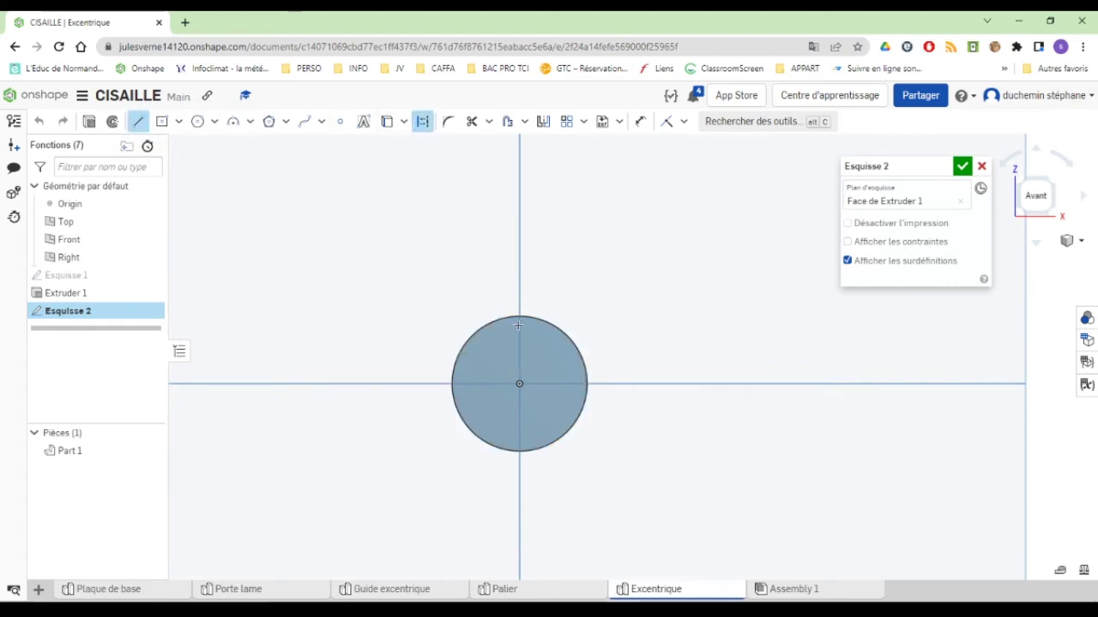
{"action": "left_click", "coordinate": [520, 385]}
{"action": "left_click", "coordinate": [585, 227]}
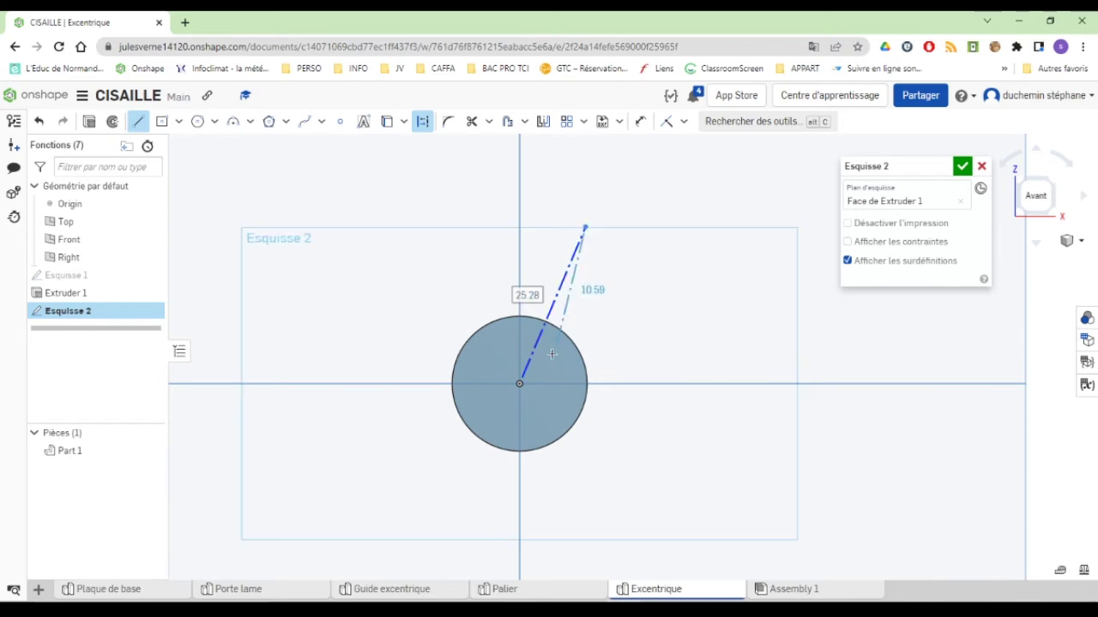
{"action": "key", "text": "Escape"}
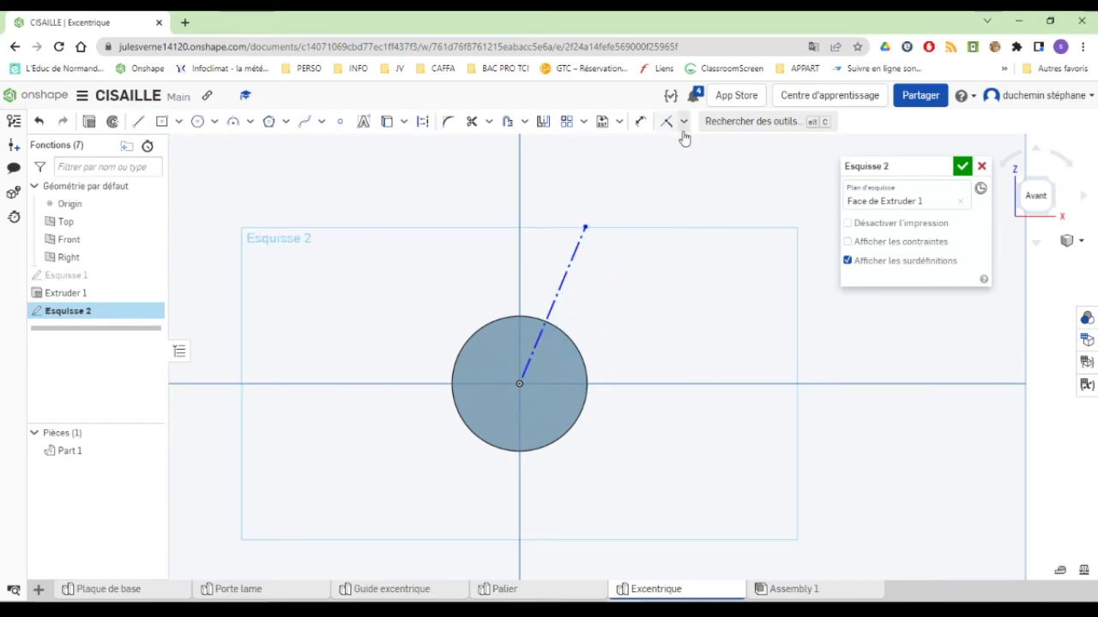
Dimension the angle between the vertical axis and the construction line to 15°
{"action": "left_click", "coordinate": [642, 122]}
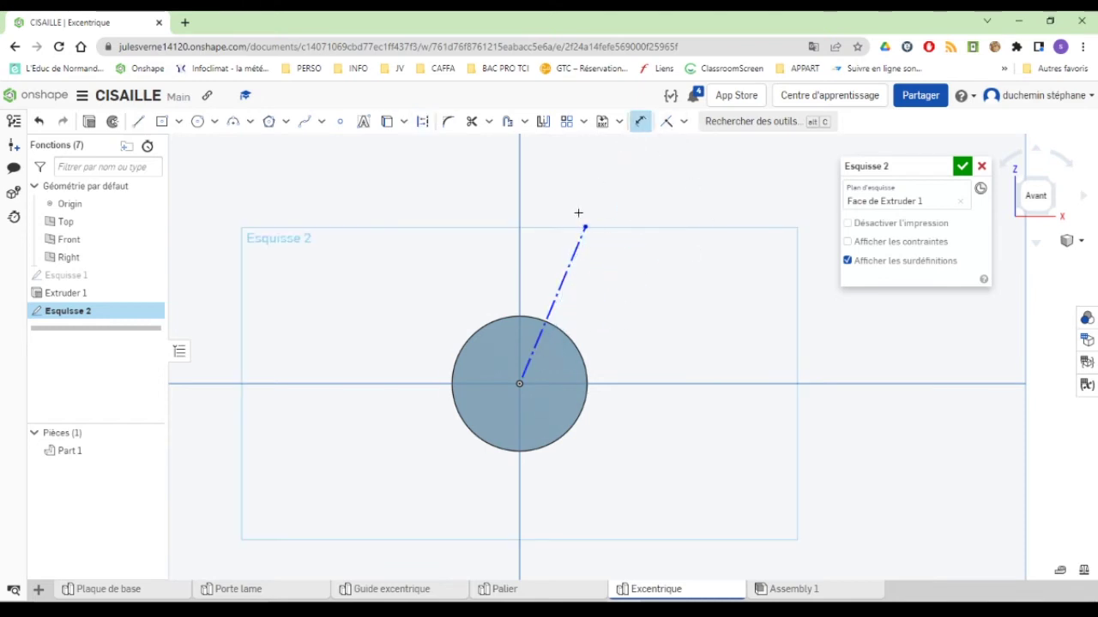
{"action": "left_click", "coordinate": [521, 255]}
{"action": "left_click", "coordinate": [567, 262]}
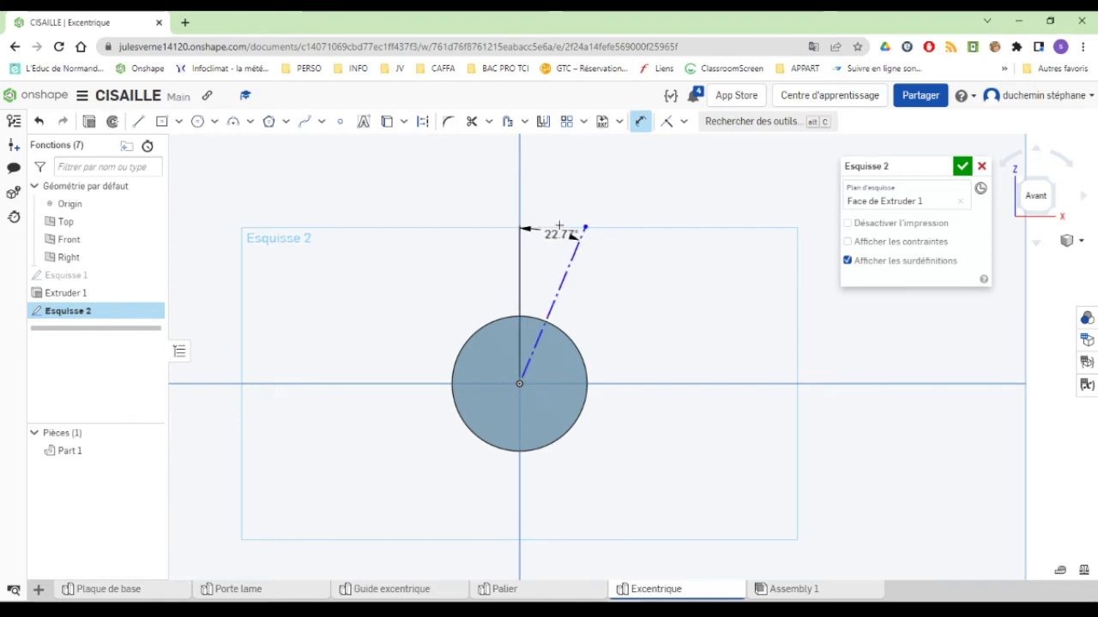
{"action": "left_click", "coordinate": [573, 185]}
{"action": "type", "text": "15"}
{"action": "key", "text": "Return"}
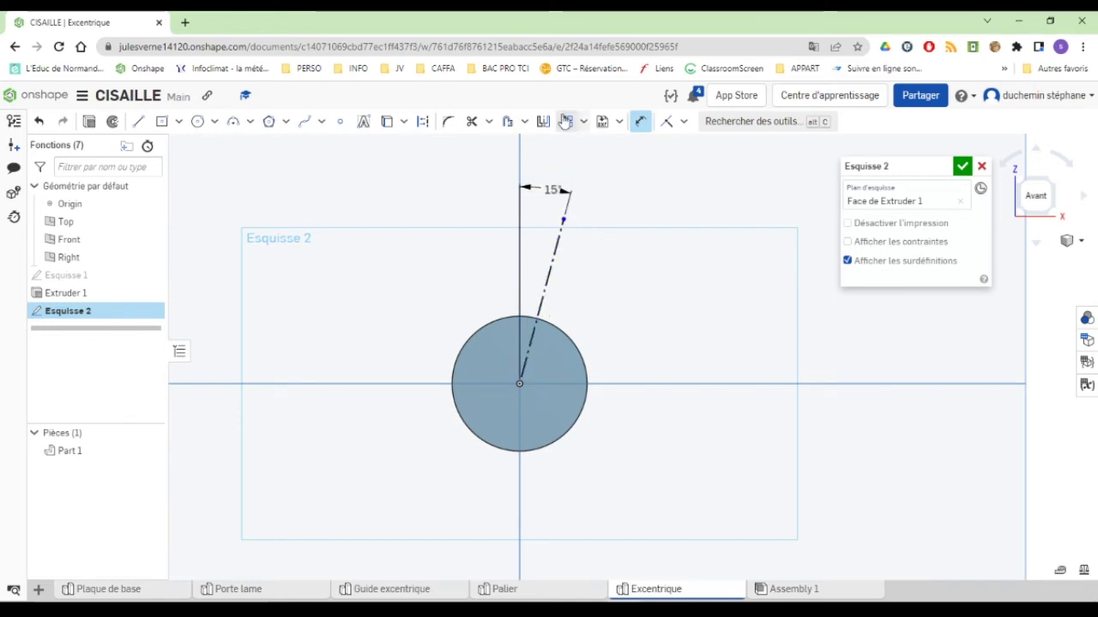
Sketch a circle about 6 mm in diameter centred on the construction line and set its centre 5 mm from the origin
{"action": "left_click", "coordinate": [198, 121]}
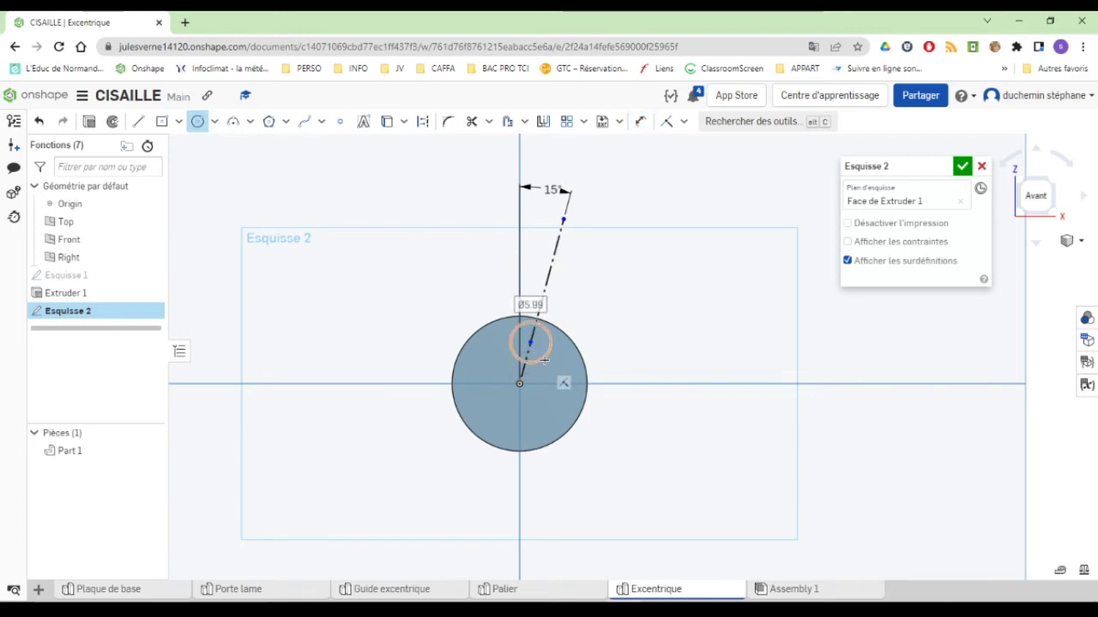
{"action": "left_click", "coordinate": [551, 363]}
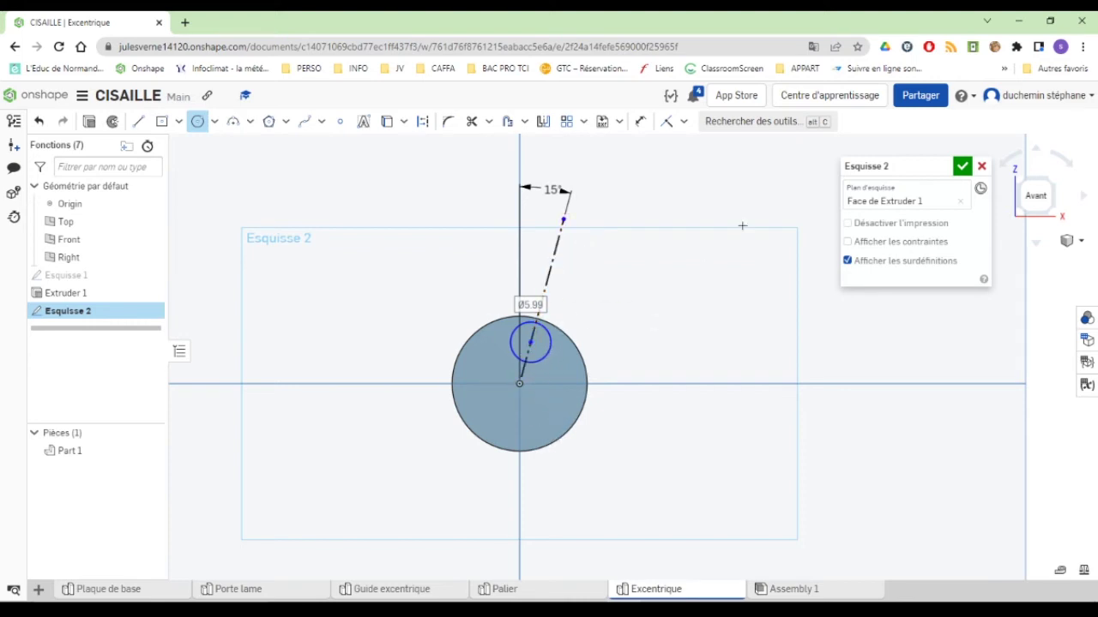
{"action": "left_click", "coordinate": [641, 121]}
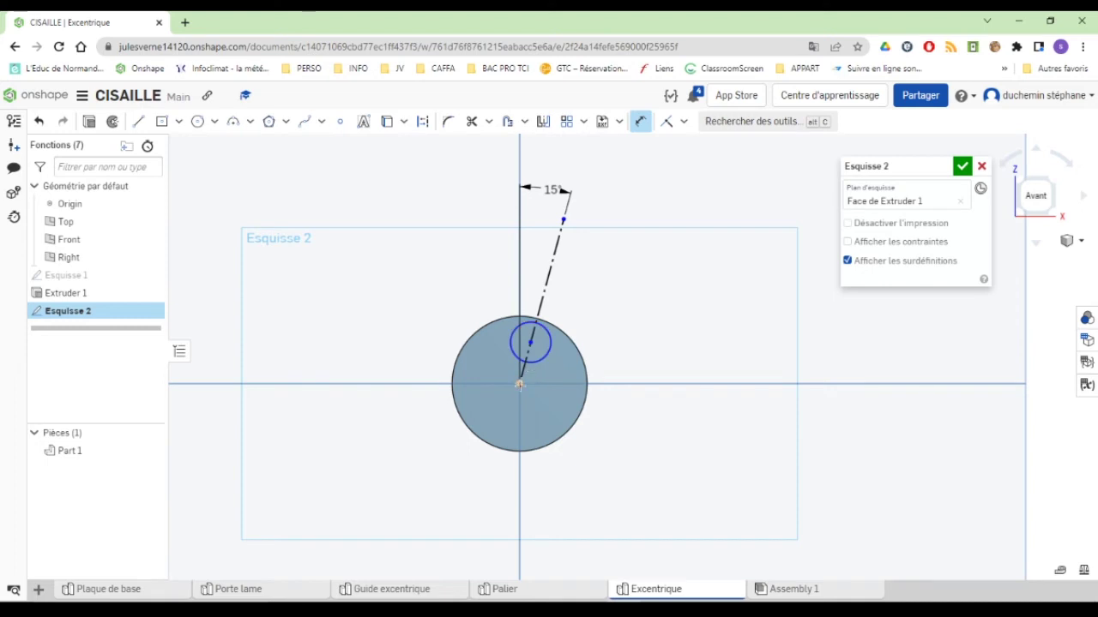
{"action": "left_click", "coordinate": [519, 384]}
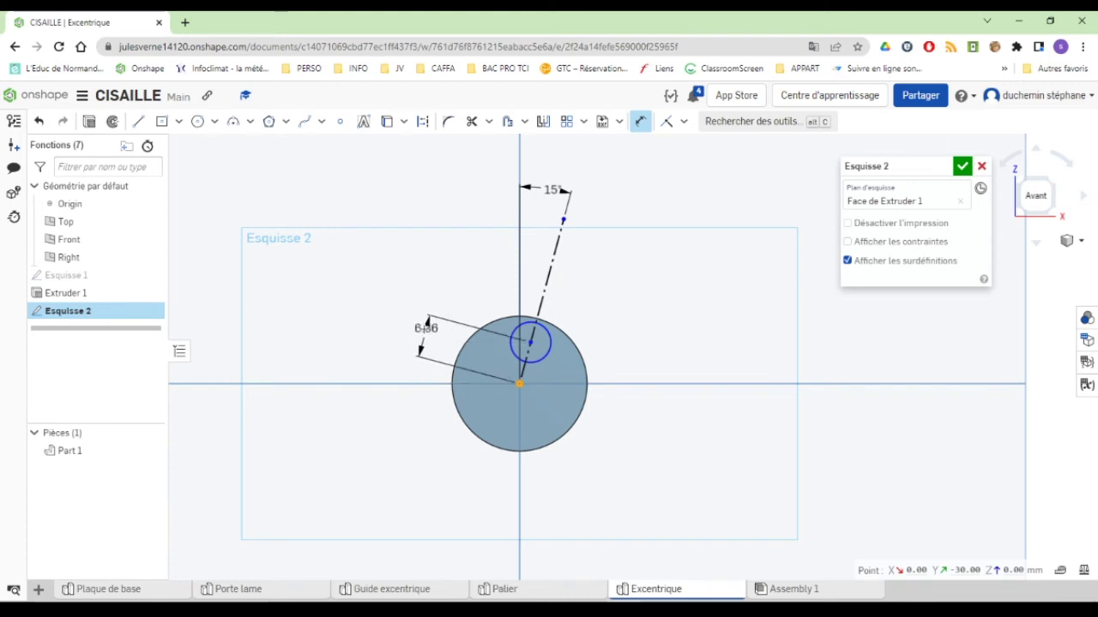
{"action": "left_click", "coordinate": [426, 324]}
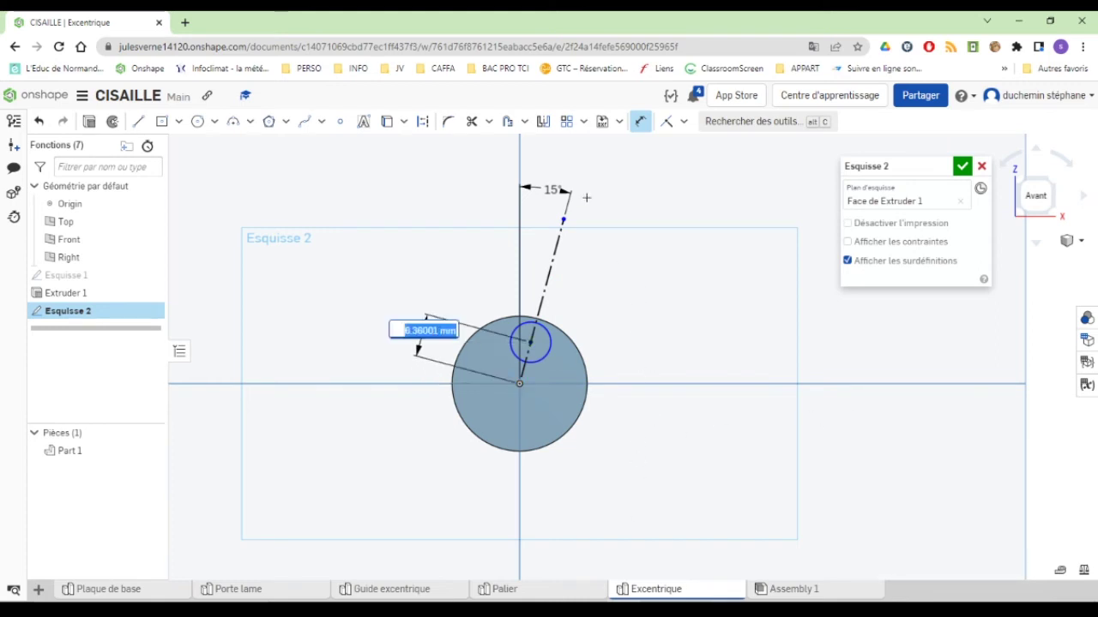
{"action": "type", "text": "5"}
{"action": "key", "text": "Return"}
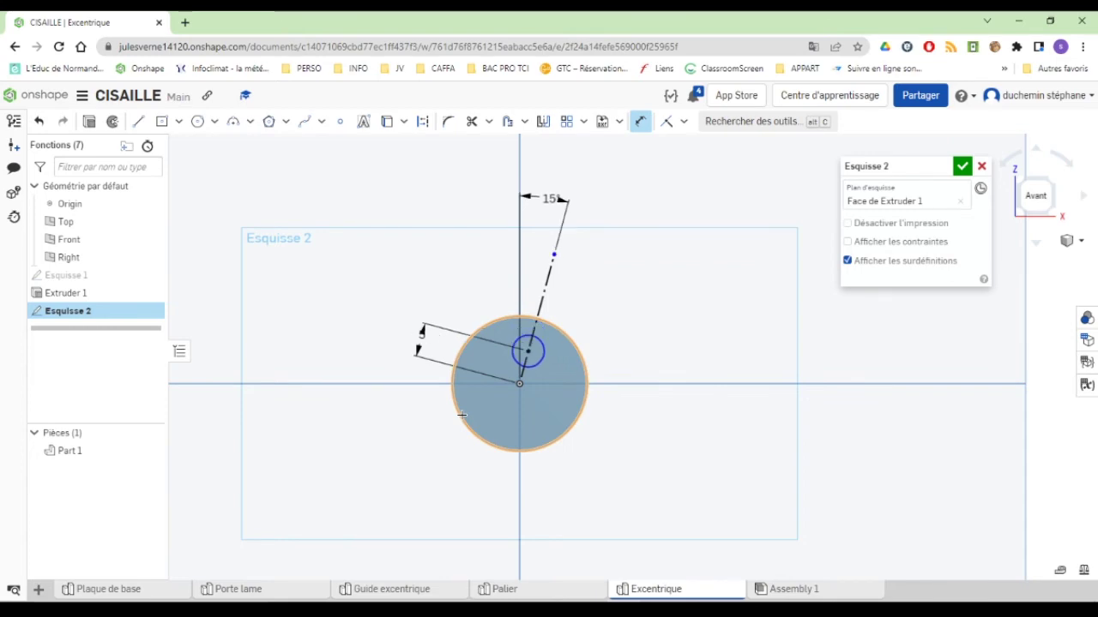
Check the pin diameter in the PDF drawing and set the small circle's diameter to 8 mm
{"action": "key", "text": "alt+Tab"}
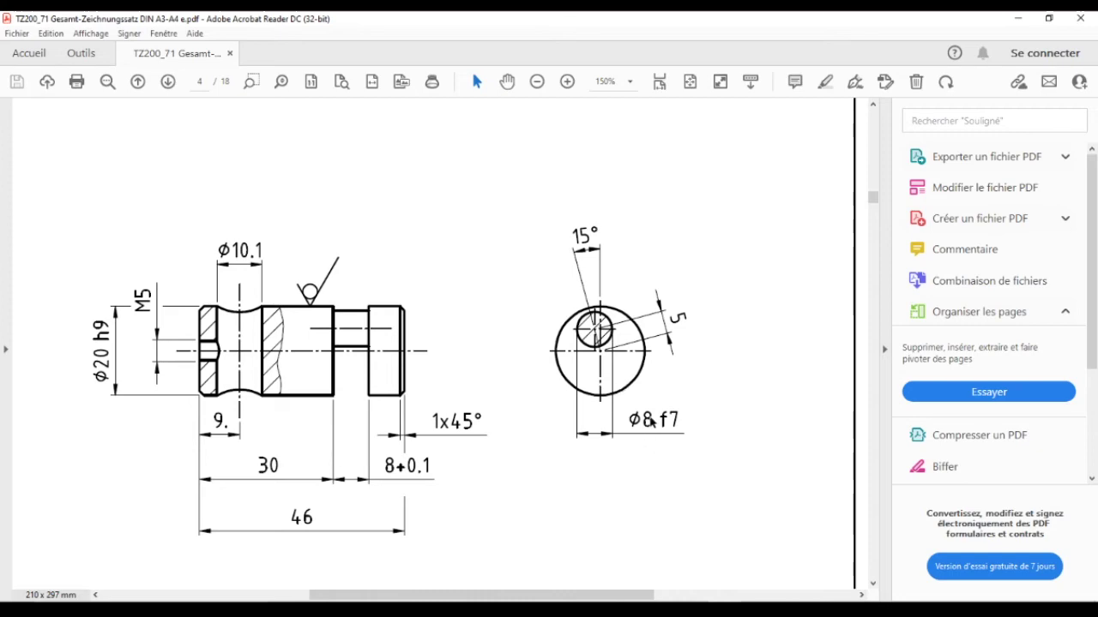
{"action": "key", "text": "alt+Tab"}
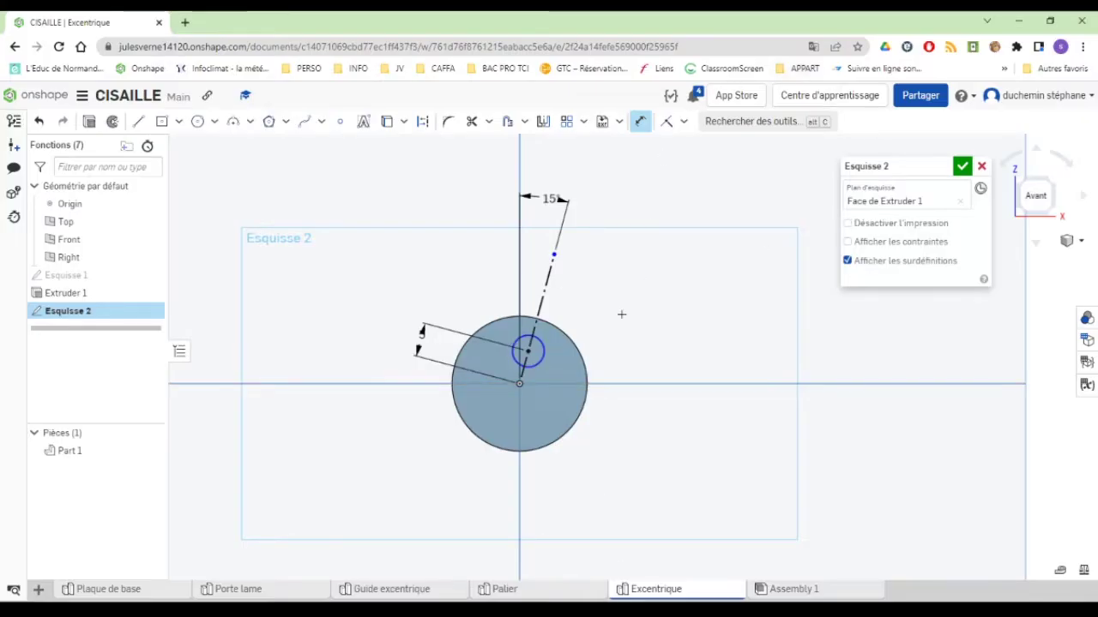
{"action": "left_click", "coordinate": [542, 350]}
{"action": "left_click", "coordinate": [674, 303]}
{"action": "type", "text": "8"}
{"action": "key", "text": "Return"}
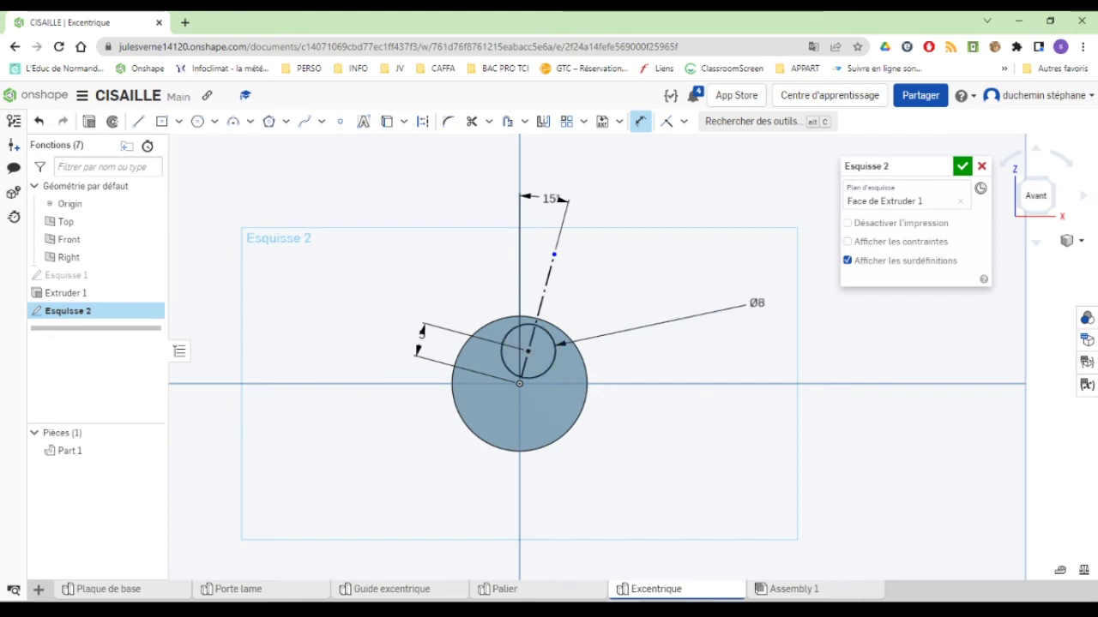
Check the pin length in the PDF drawing and extrude the small 8 mm circle by 8 mm, added to the existing part
{"action": "key", "text": "alt+Tab"}
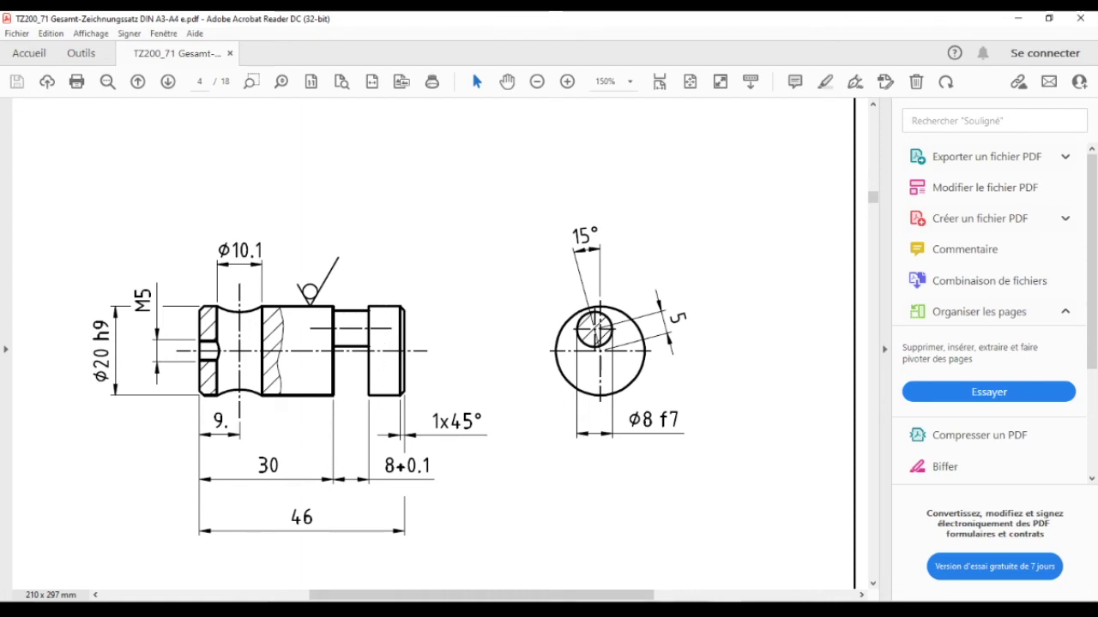
{"action": "key", "text": "alt+Tab"}
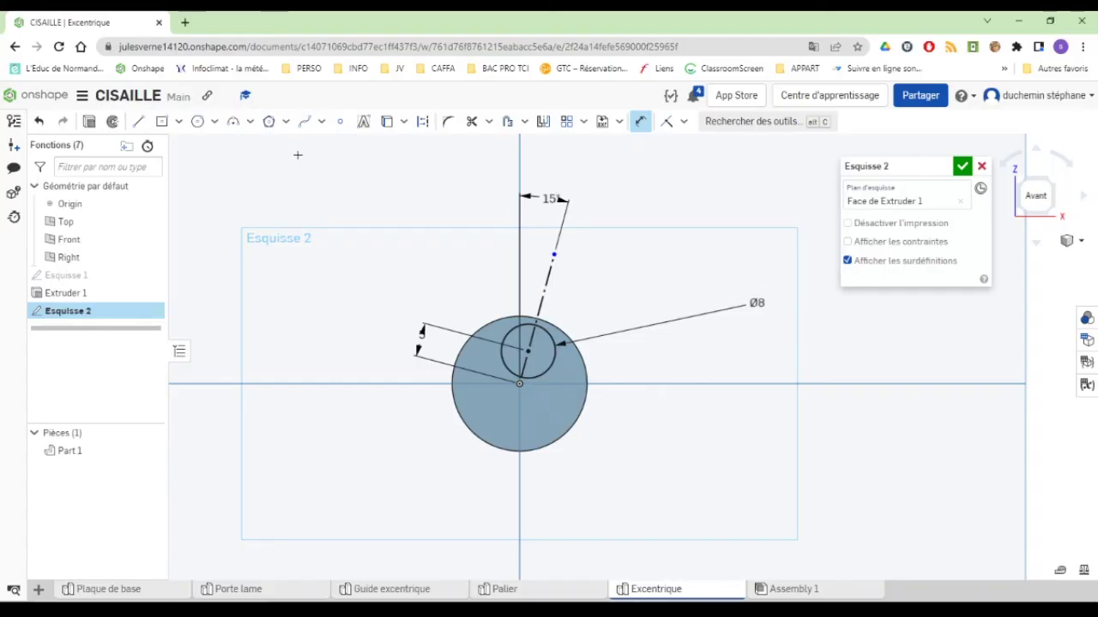
{"action": "left_click", "coordinate": [89, 121]}
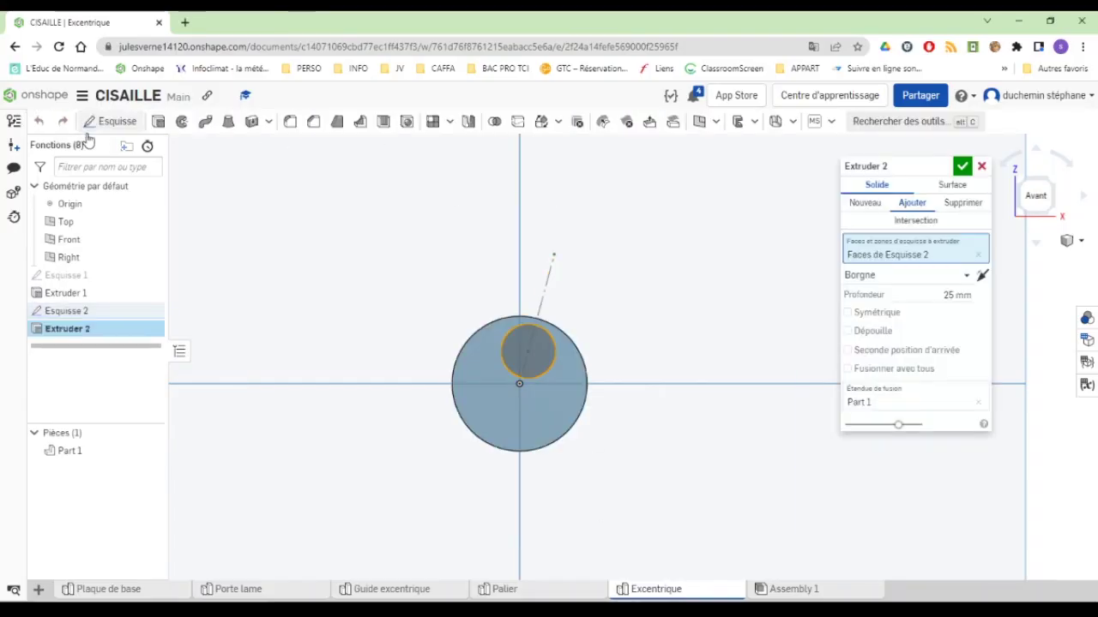
{"action": "key", "text": "shift+e"}
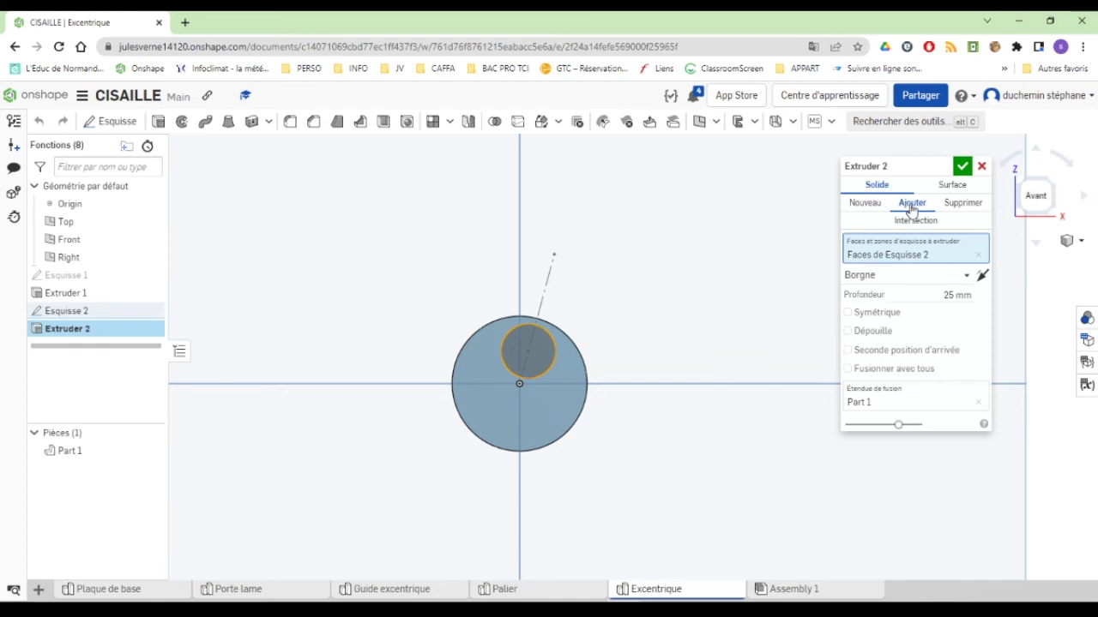
{"action": "left_click", "coordinate": [951, 293]}
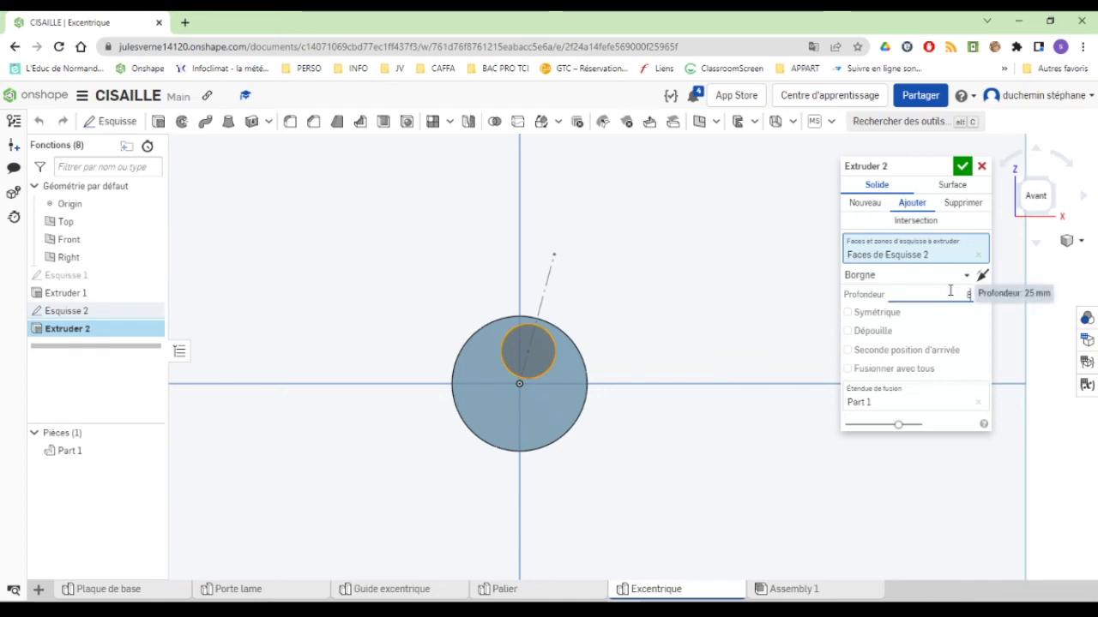
{"action": "type", "text": "8"}
{"action": "key", "text": "Return"}
{"action": "key", "text": "shift+7"}
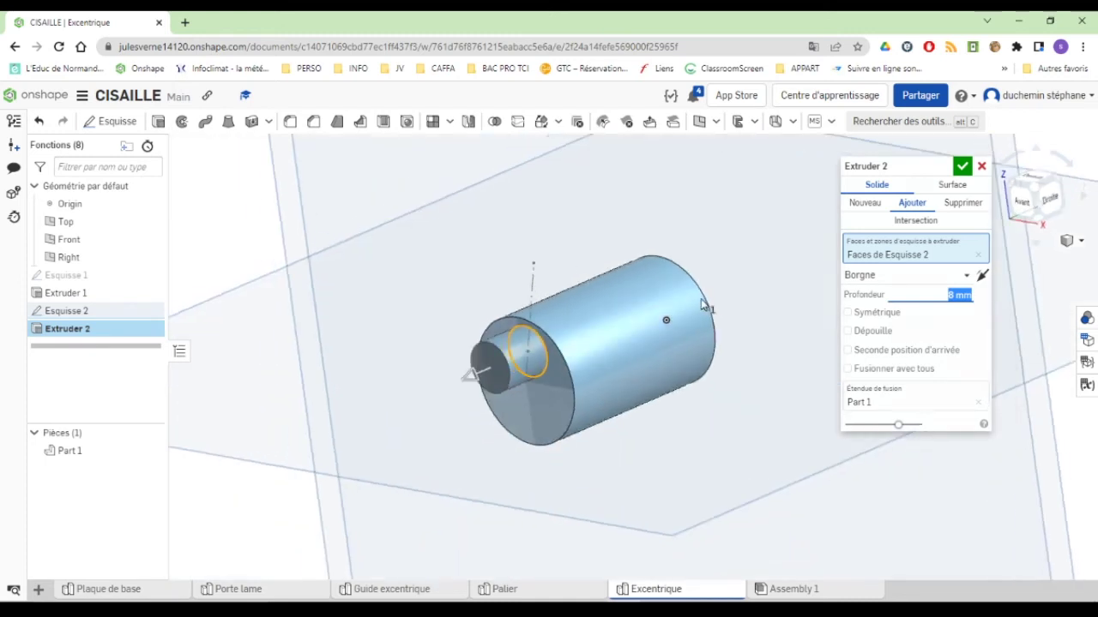
{"action": "left_click", "coordinate": [962, 168]}
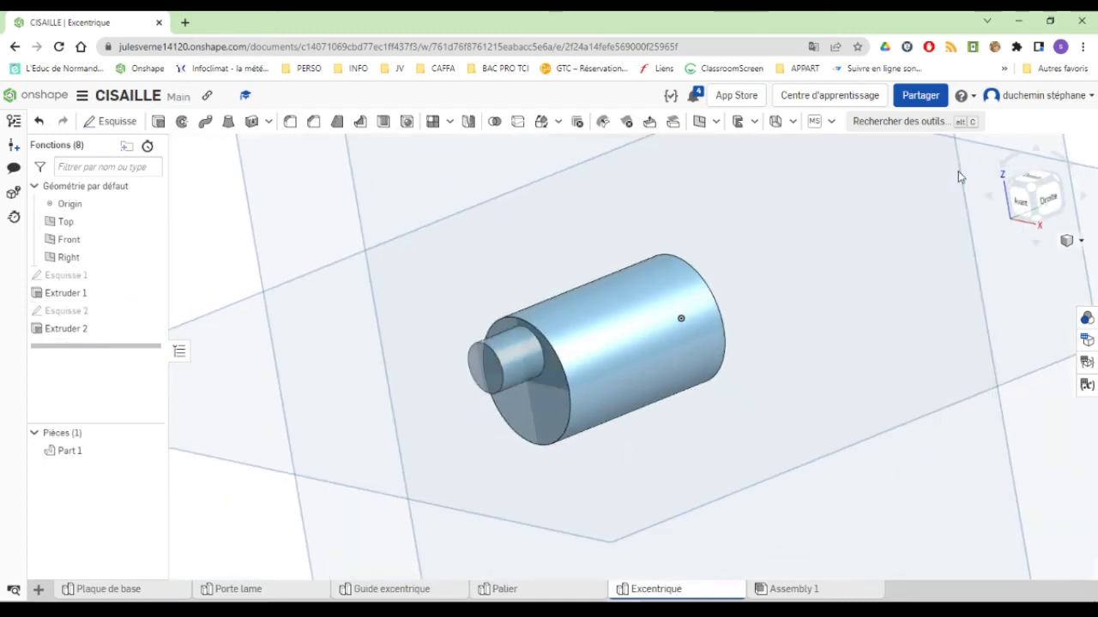
Start a sketch on the pin's free end face and project the large cylinder's circular outer edge into it
{"action": "left_click", "coordinate": [489, 377]}
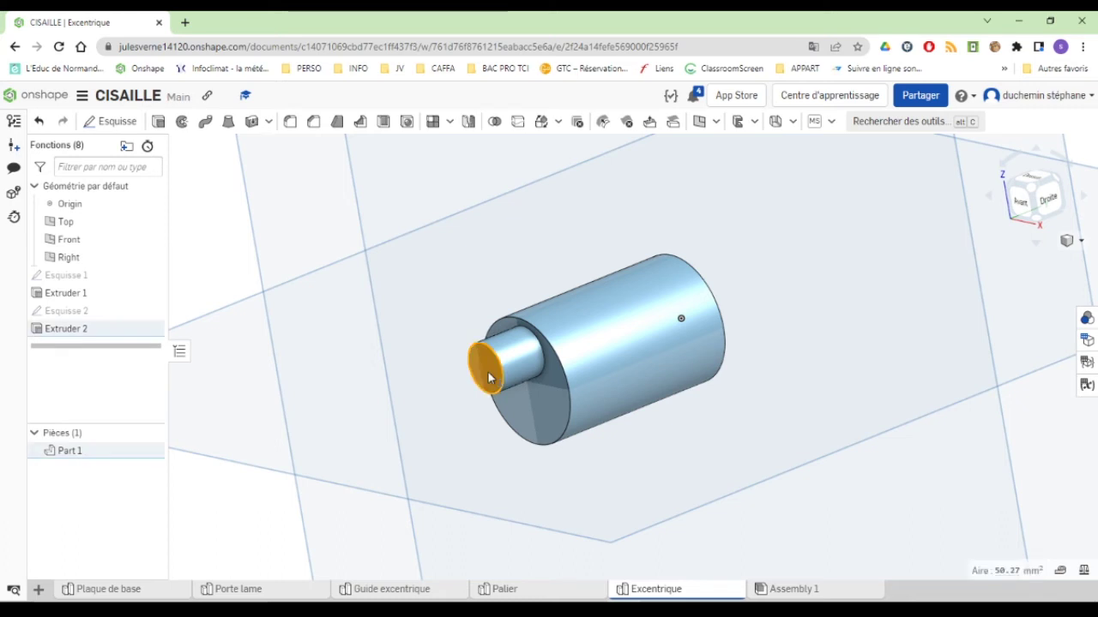
{"action": "left_click", "coordinate": [110, 121]}
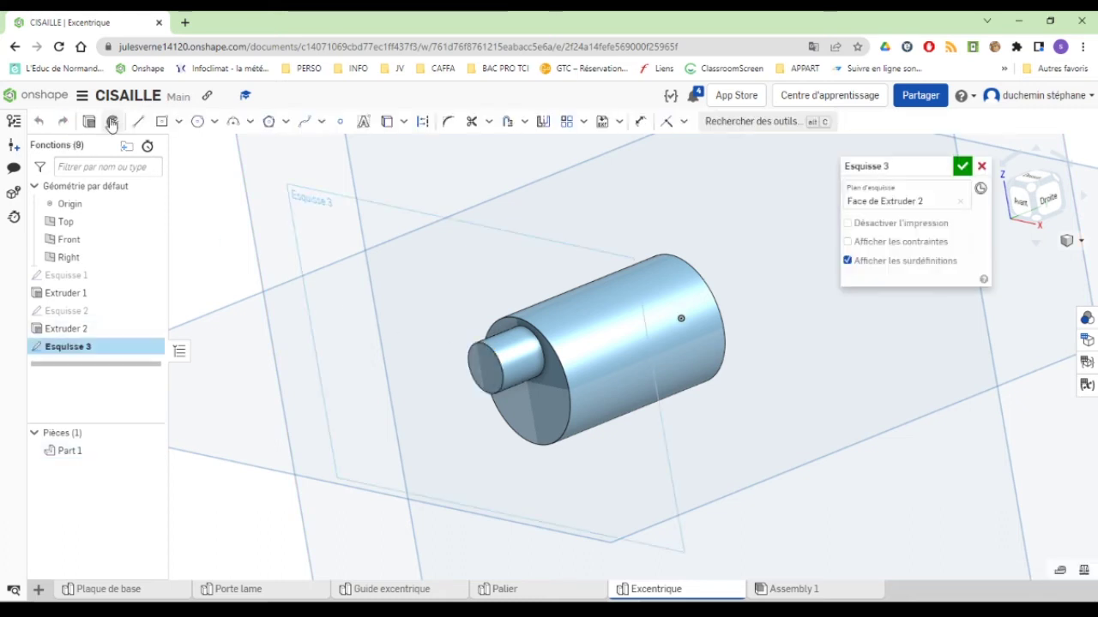
{"action": "left_click", "coordinate": [1012, 199]}
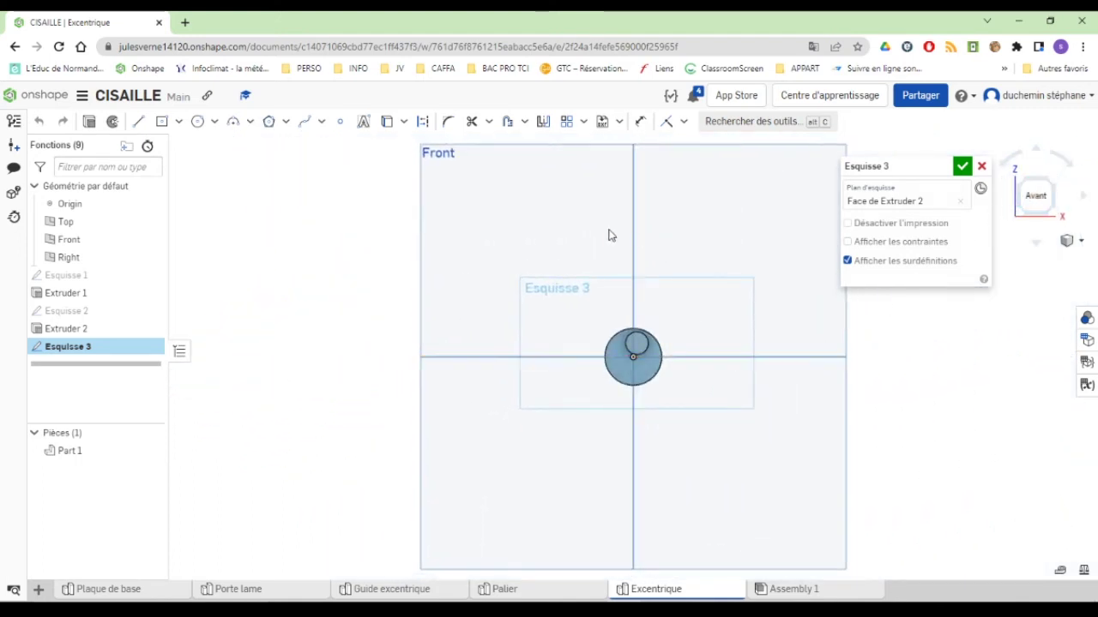
{"action": "scroll", "coordinate": [784, 386], "scroll_direction": "down", "scroll_amount": 2}
{"action": "scroll", "coordinate": [705, 392], "scroll_direction": "up", "scroll_amount": 5}
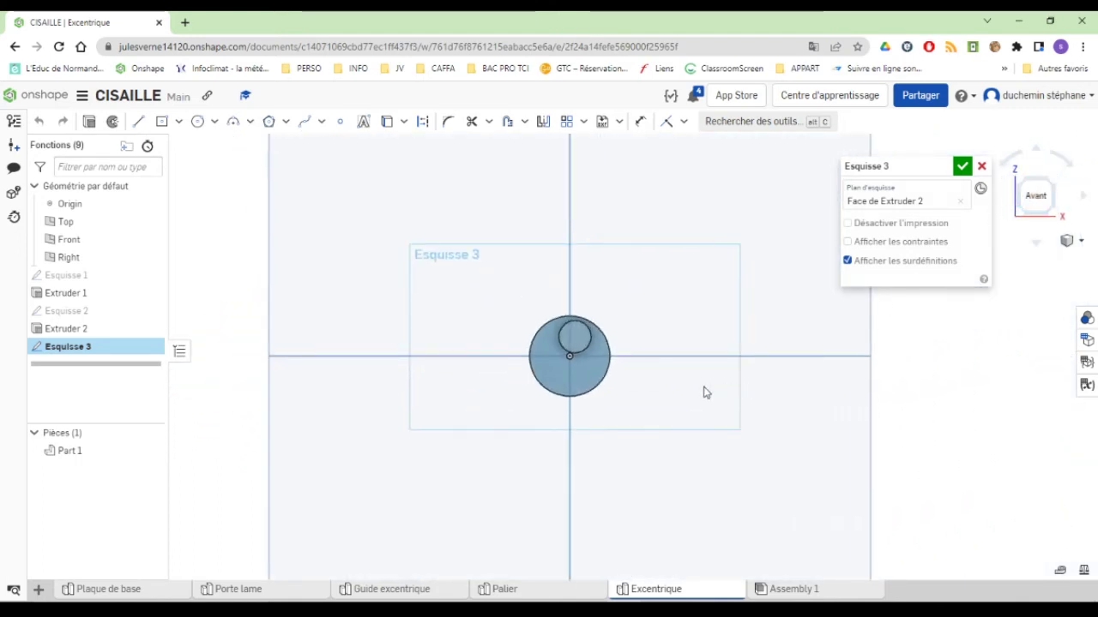
{"action": "left_click", "coordinate": [624, 326]}
{"action": "scroll", "coordinate": [733, 338], "scroll_direction": "up", "scroll_amount": 2}
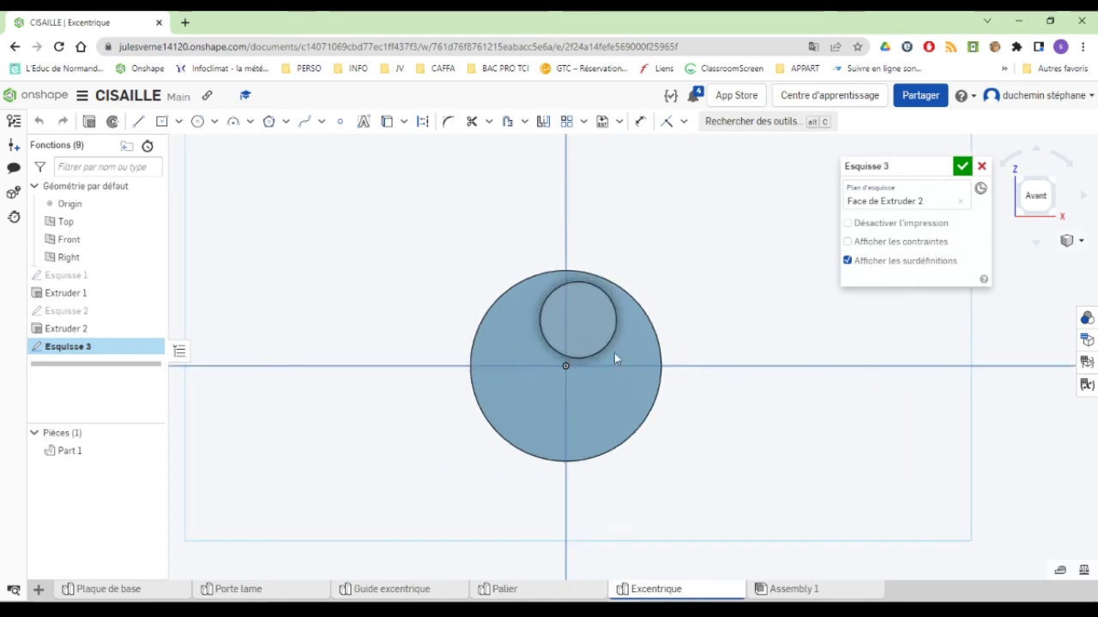
{"action": "key", "text": "Escape"}
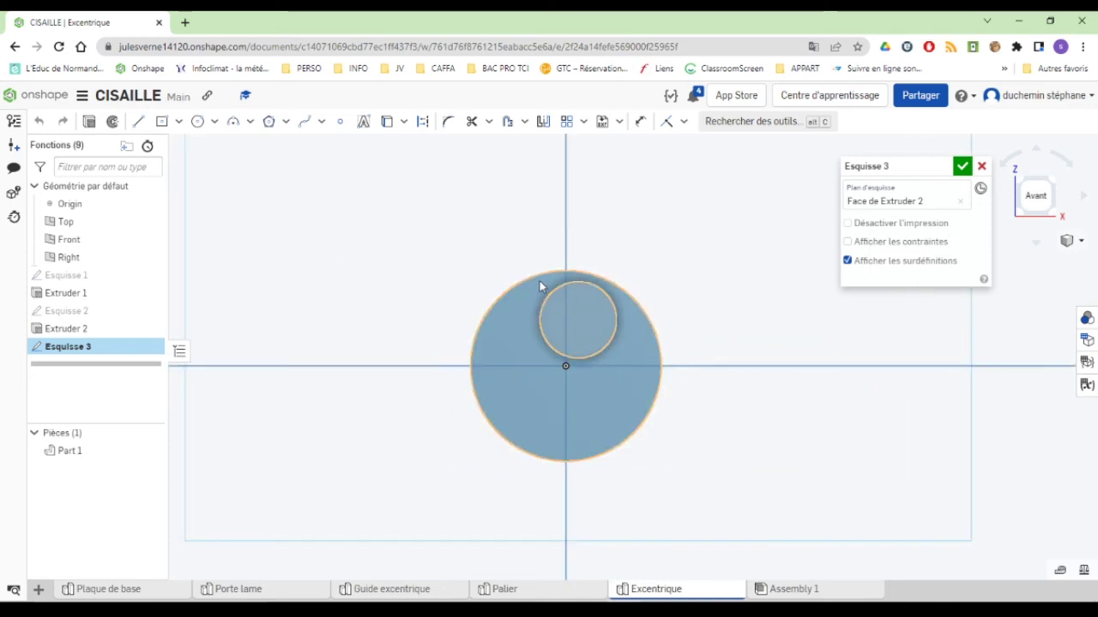
{"action": "left_click", "coordinate": [389, 122]}
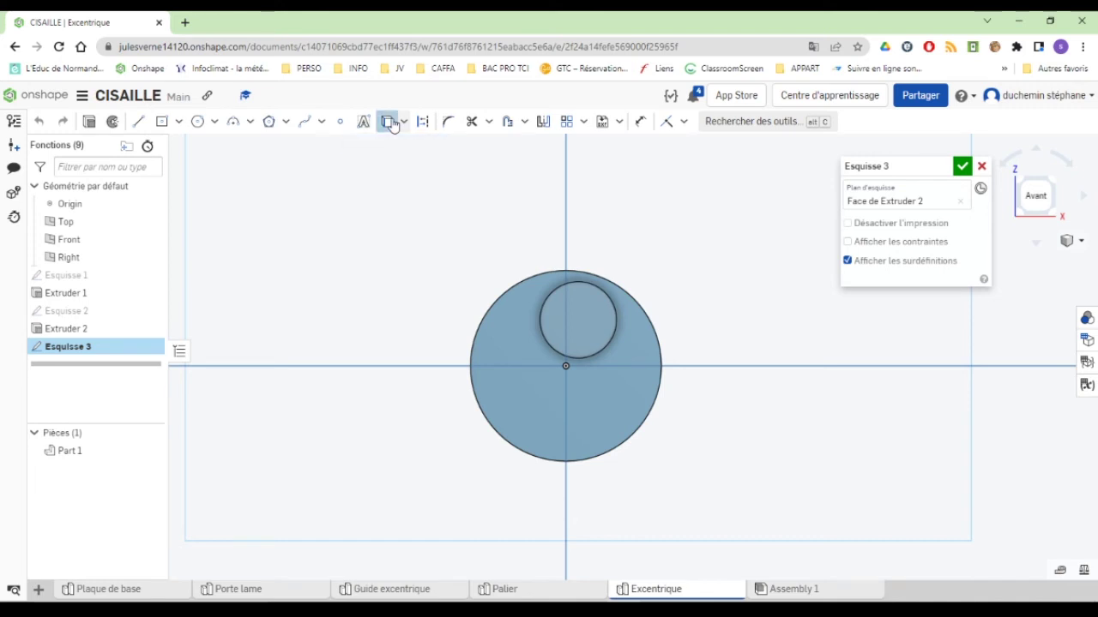
{"action": "left_click", "coordinate": [481, 320]}
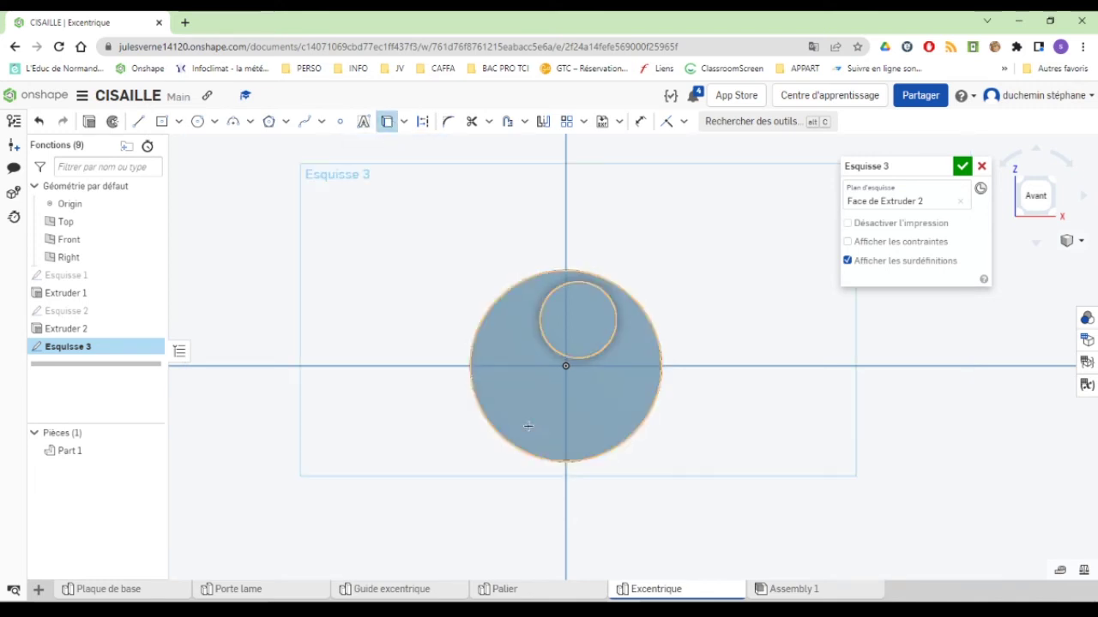
Check the end disc in the PDF drawing and extrude the projected circle by 8 mm, added to the existing part
{"action": "mouse_move", "coordinate": [759, 345]}
{"action": "right_mouse_down"}
{"action": "mouse_move", "coordinate": [781, 295]}
{"action": "mouse_move", "coordinate": [731, 313]}
{"action": "mouse_move", "coordinate": [767, 293]}
{"action": "right_mouse_up"}
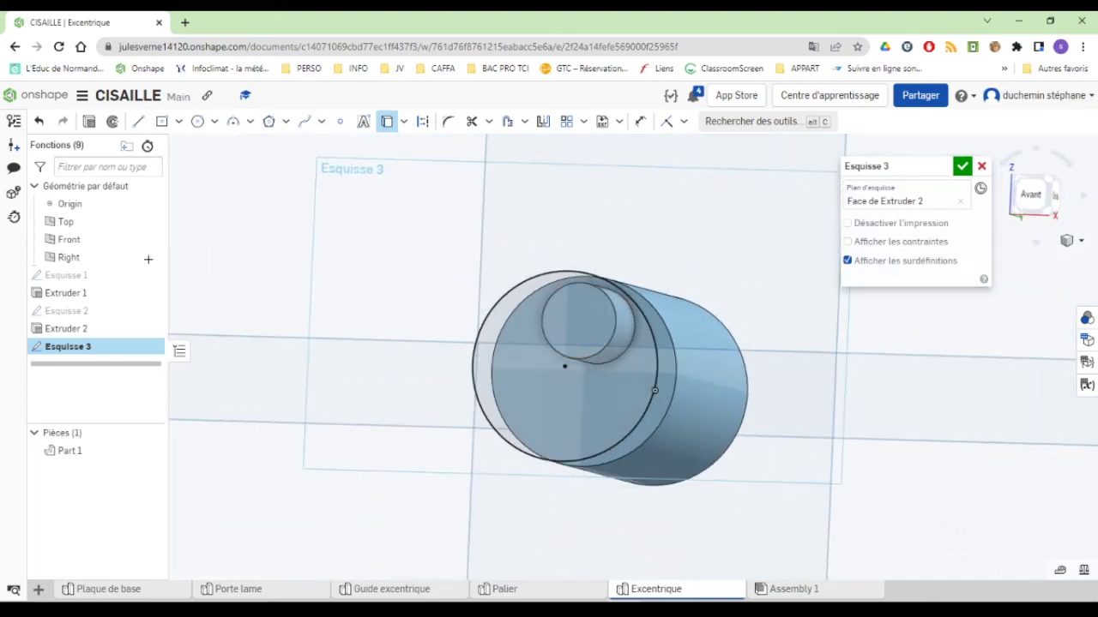
{"action": "mouse_move", "coordinate": [724, 616]}
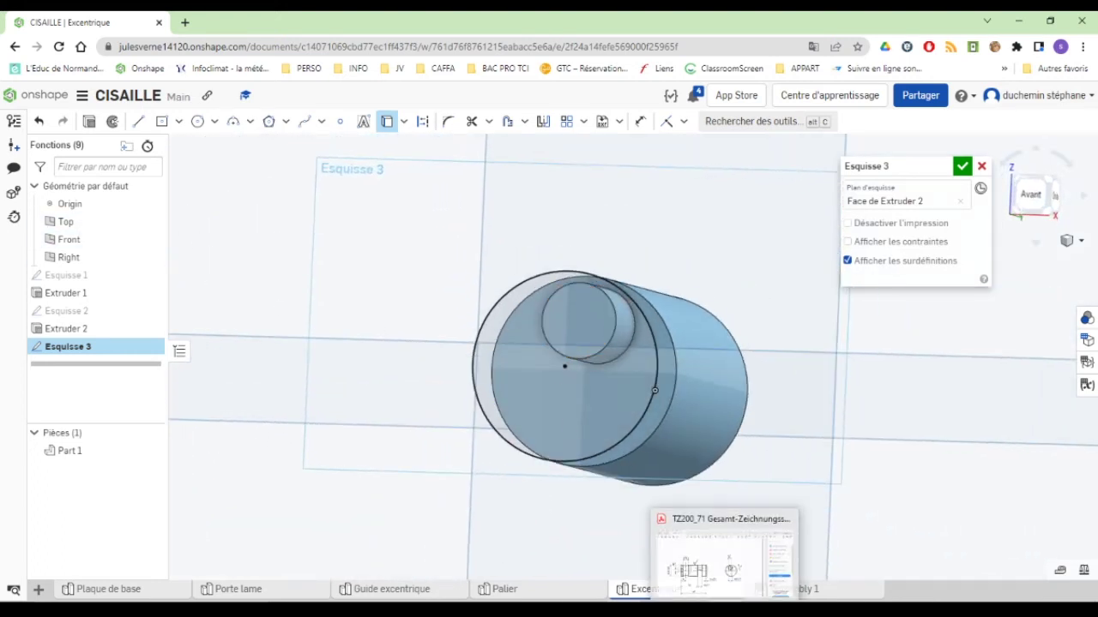
{"action": "left_click", "coordinate": [725, 557]}
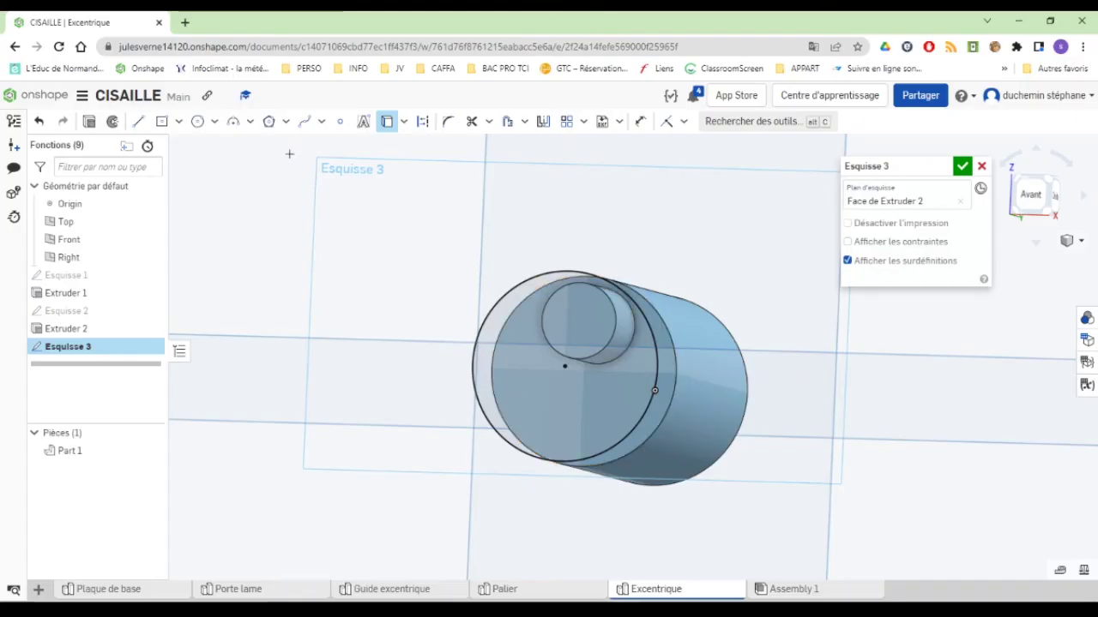
{"action": "left_click", "coordinate": [90, 121]}
{"action": "left_click", "coordinate": [130, 134]}
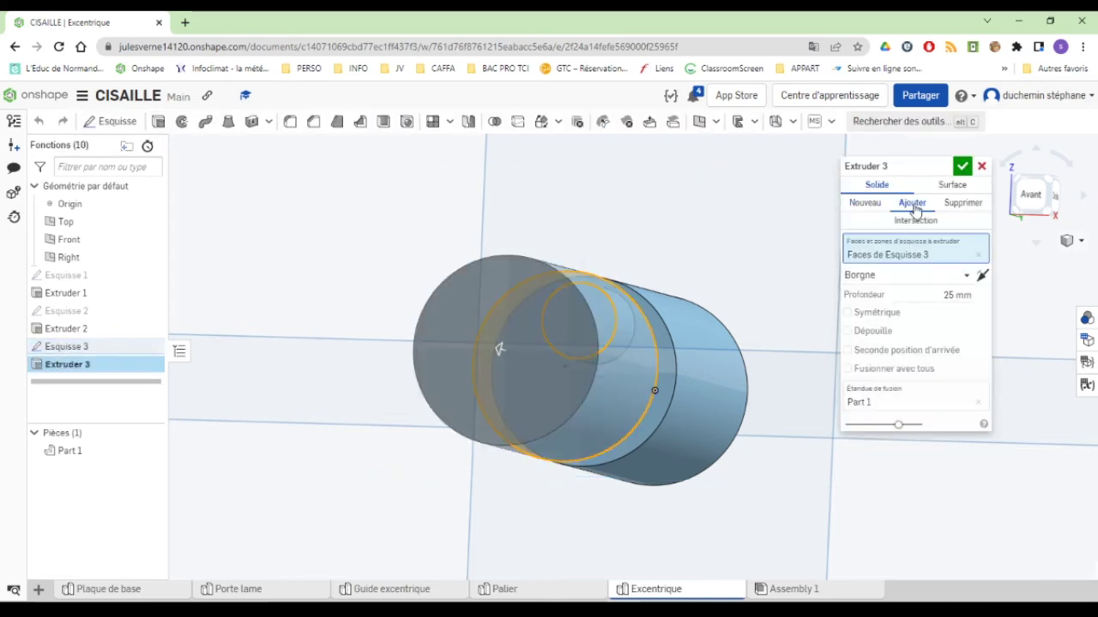
{"action": "left_click", "coordinate": [961, 295]}
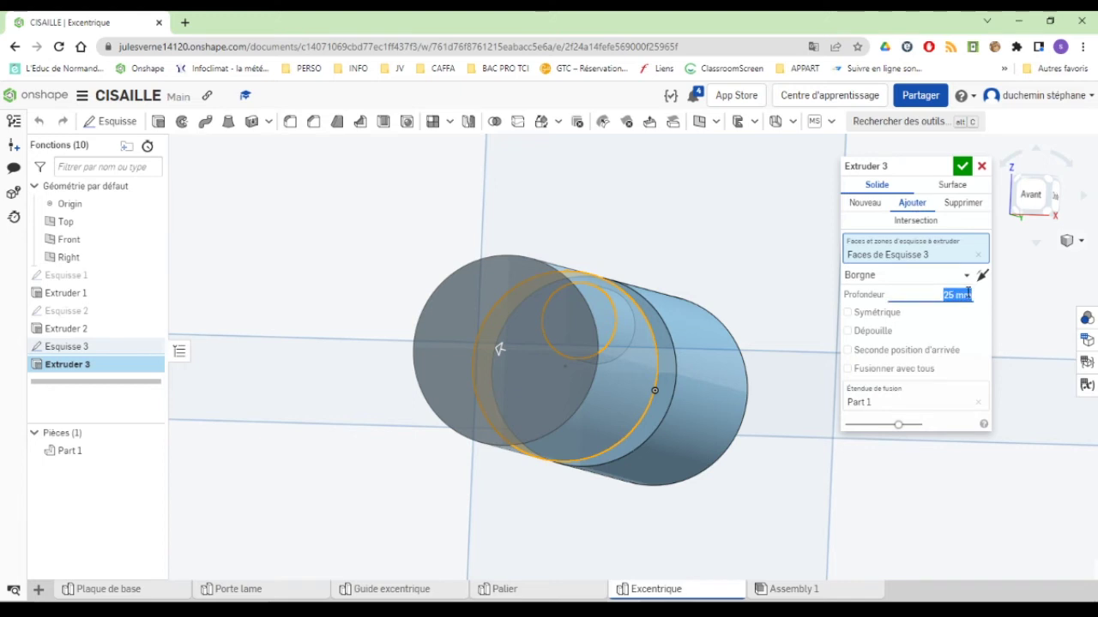
{"action": "type", "text": "8"}
{"action": "key", "text": "Return"}
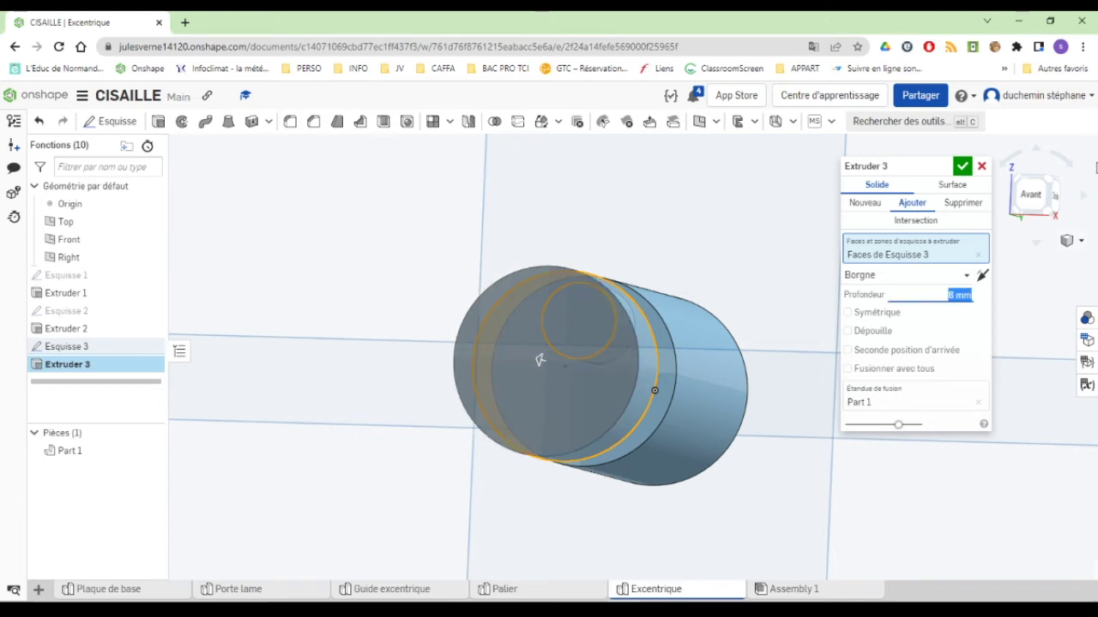
{"action": "left_click", "coordinate": [962, 171]}
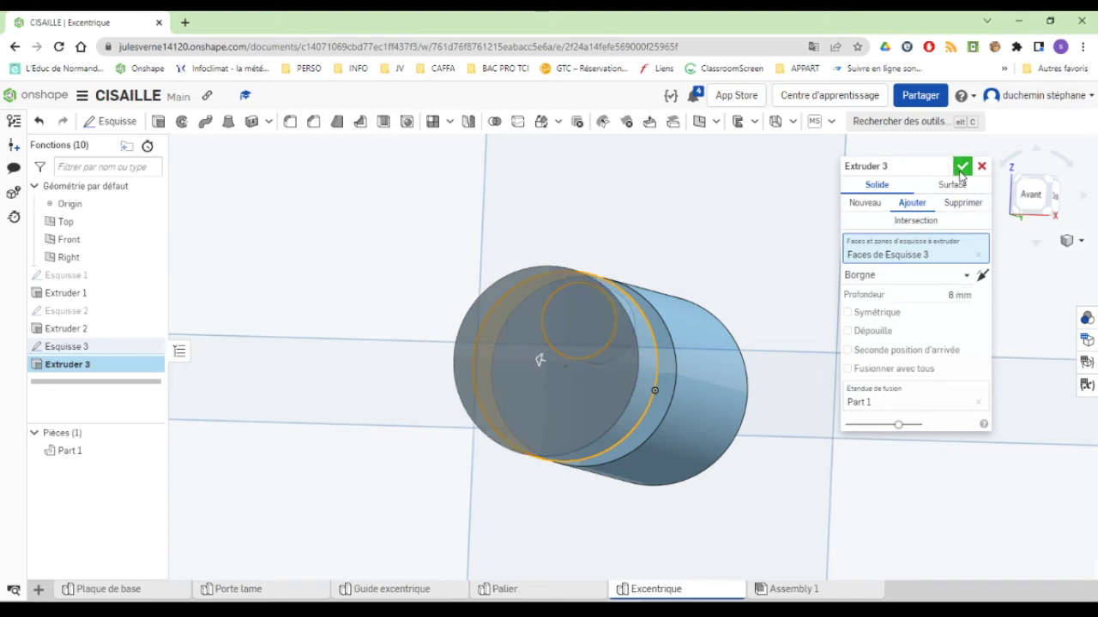
Check the chamfers in the PDF drawing and chamfer the shaft's two outermost circular edges by distance and angle, 1.5 mm at 45°
{"action": "right_click_drag", "start_coordinate": [669, 364], "coordinate": [755, 343]}
{"action": "key", "text": "alt+Tab"}
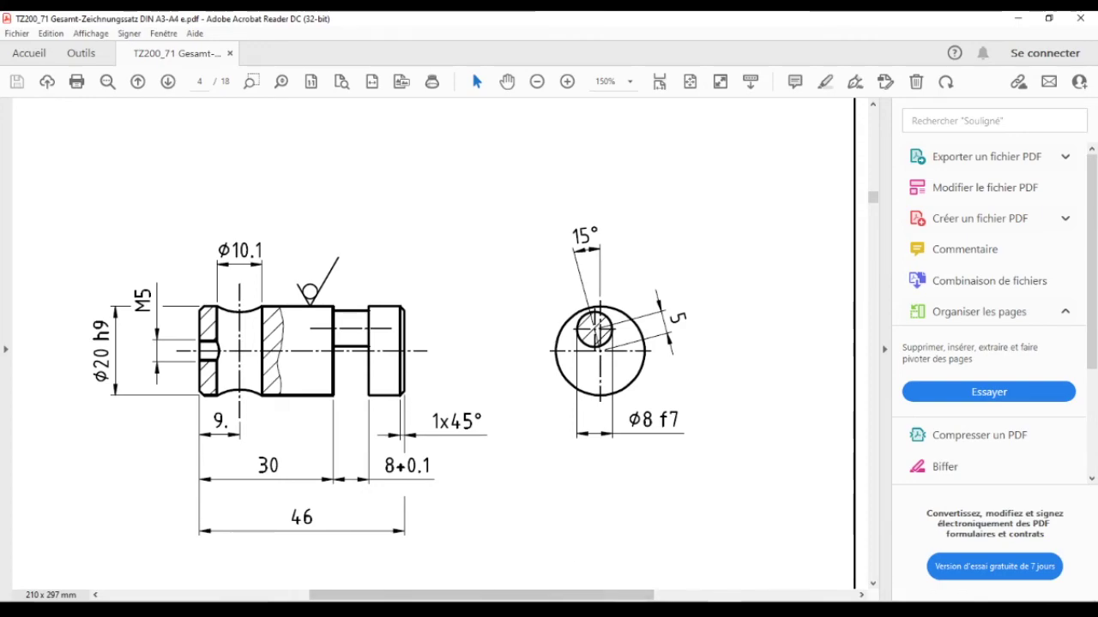
{"action": "key", "text": "alt+Tab"}
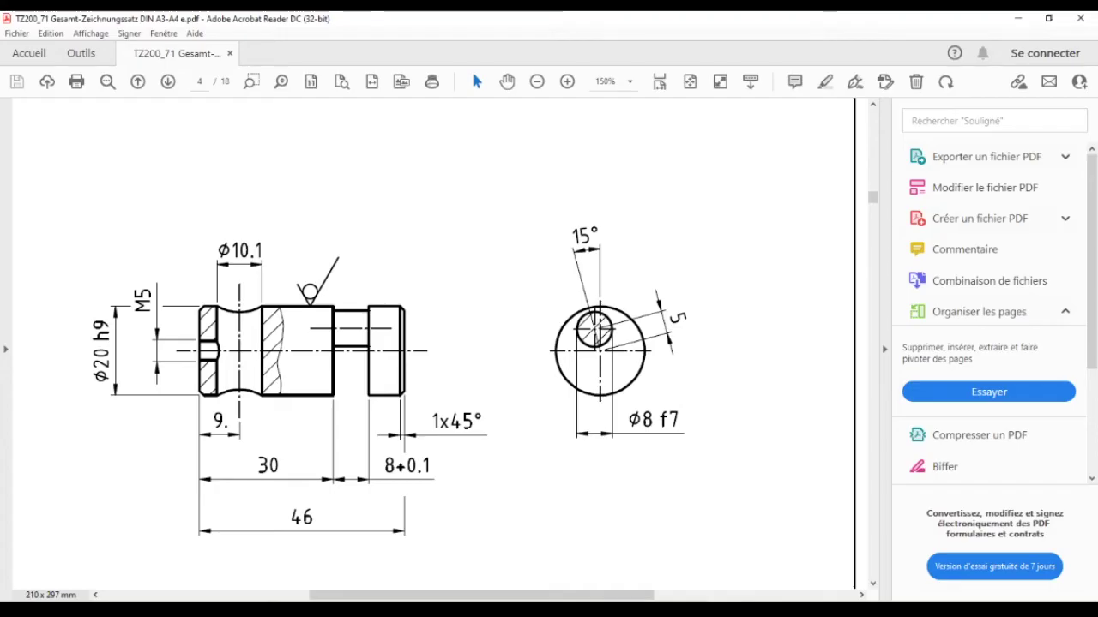
{"action": "key", "text": "alt+Tab"}
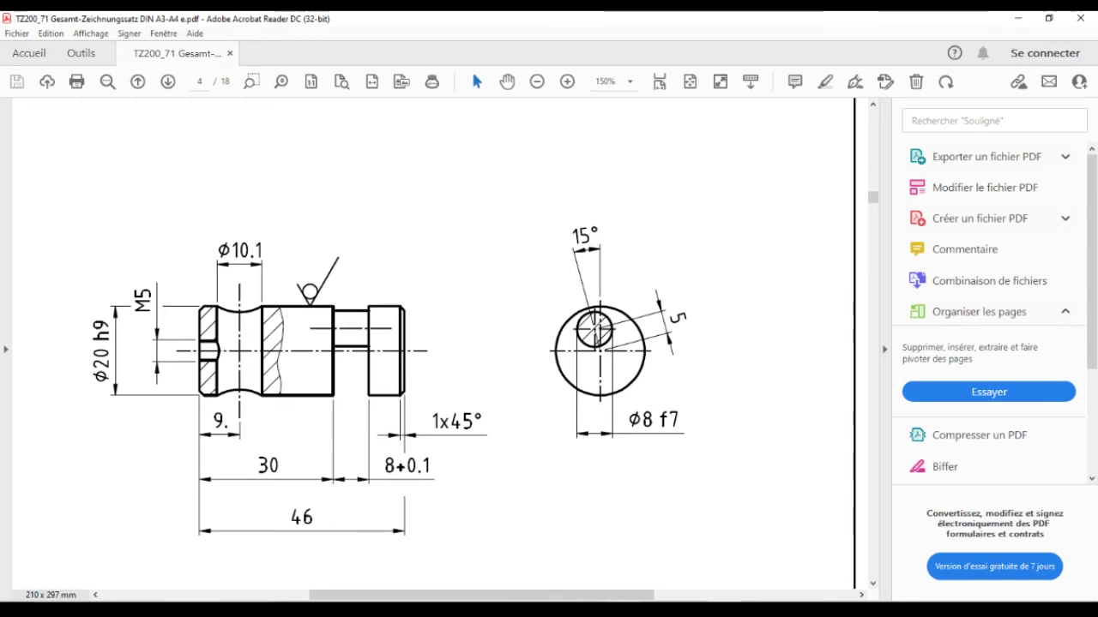
{"action": "key", "text": "alt+Tab"}
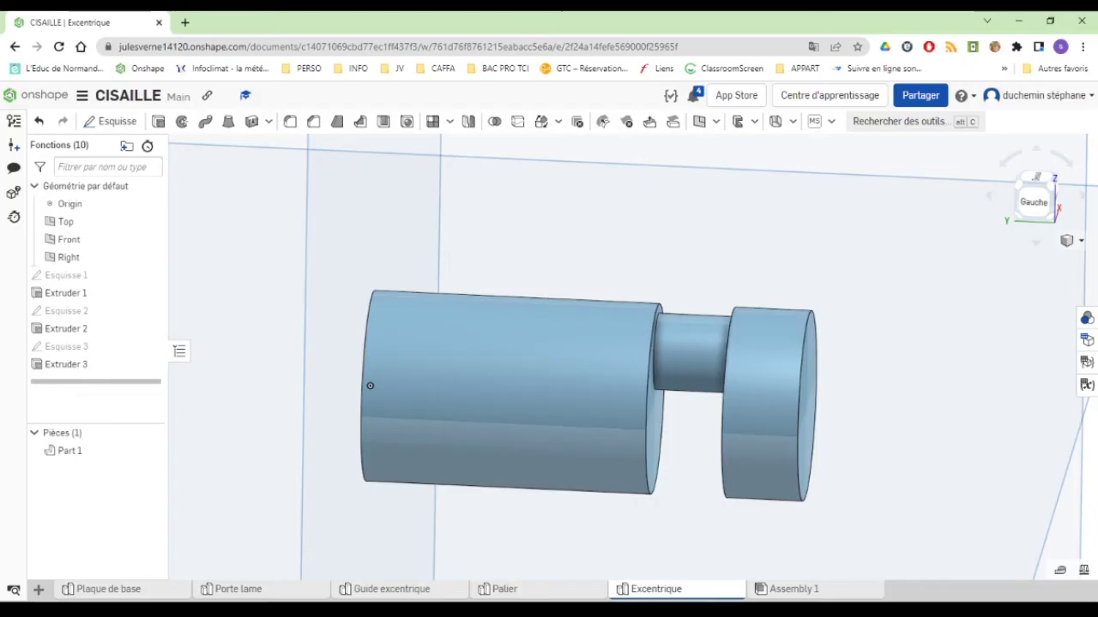
{"action": "left_click", "coordinate": [314, 122]}
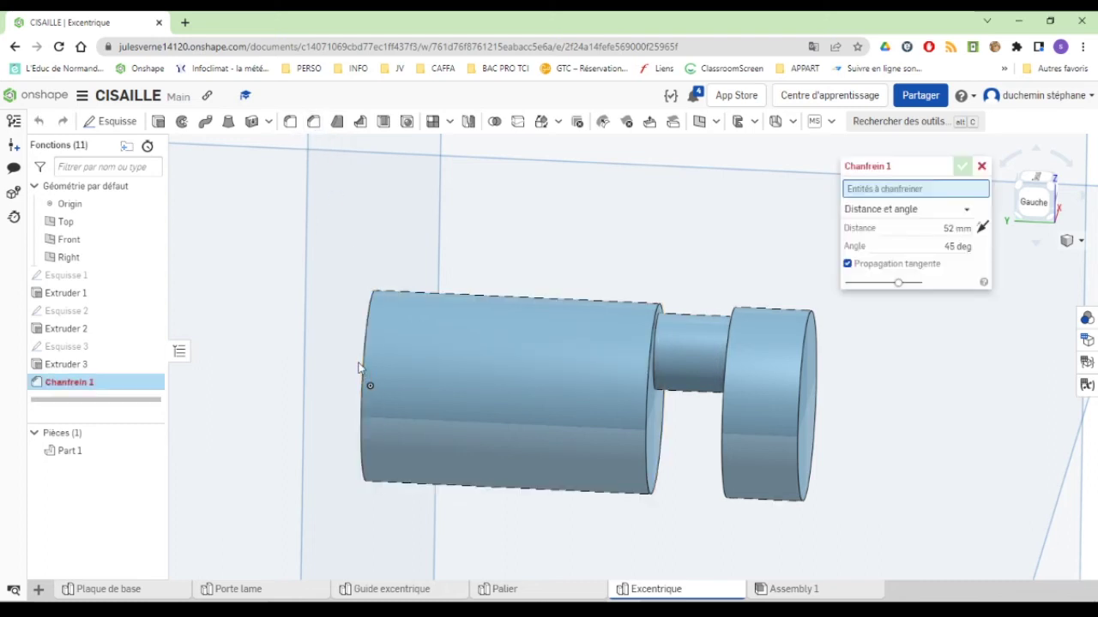
{"action": "left_click", "coordinate": [372, 385]}
{"action": "left_click", "coordinate": [807, 402]}
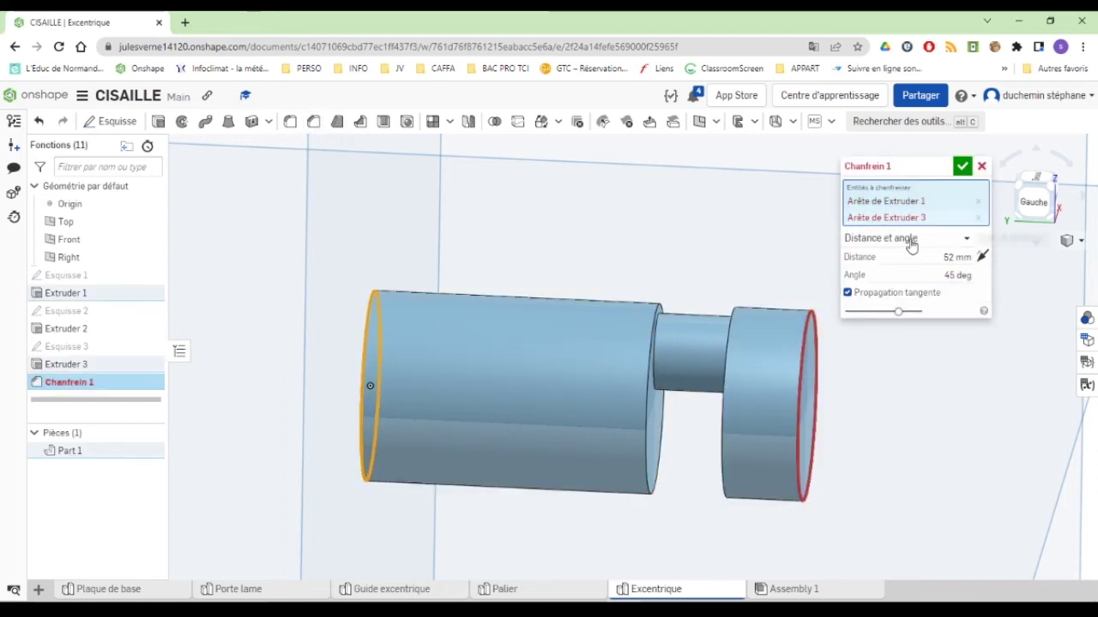
{"action": "left_click", "coordinate": [969, 237]}
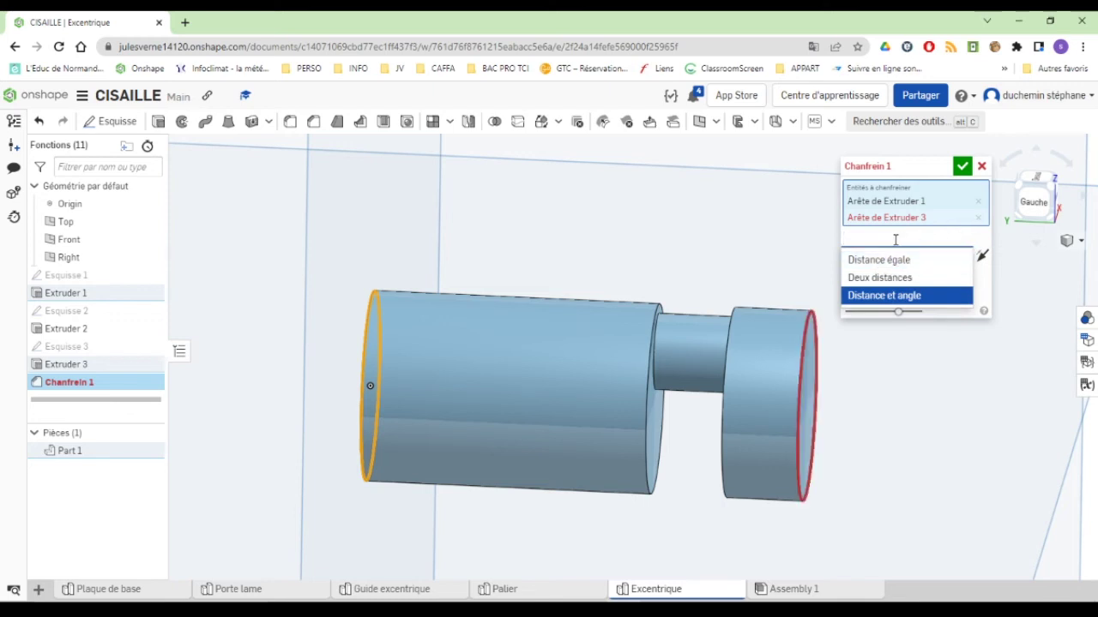
{"action": "left_click", "coordinate": [897, 296]}
{"action": "left_click", "coordinate": [943, 258]}
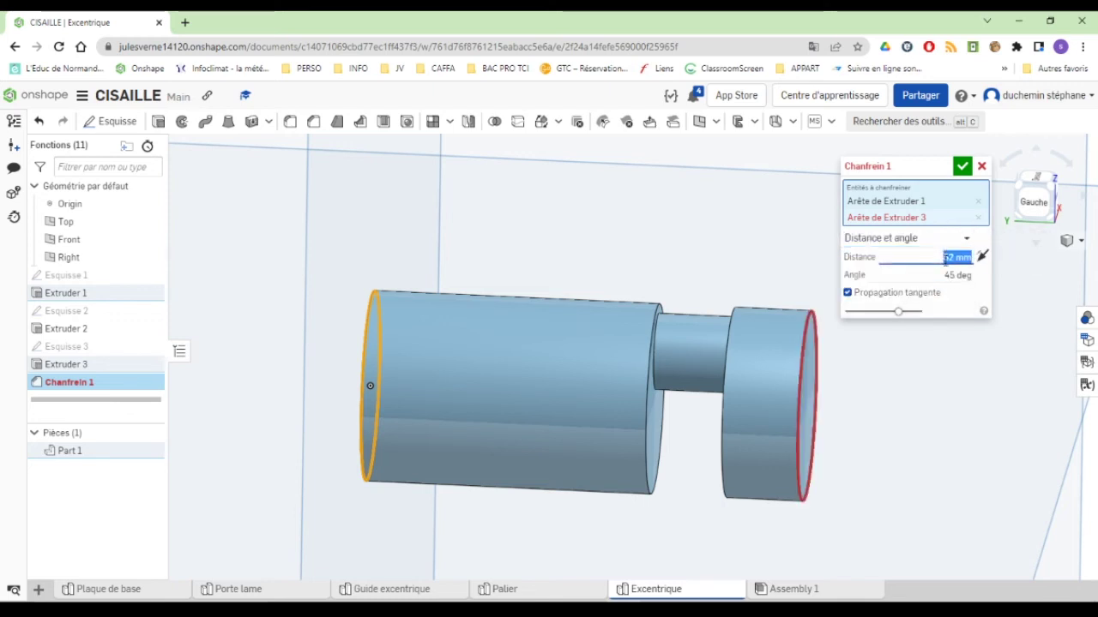
{"action": "type", "text": "1.5"}
{"action": "key", "text": "Return"}
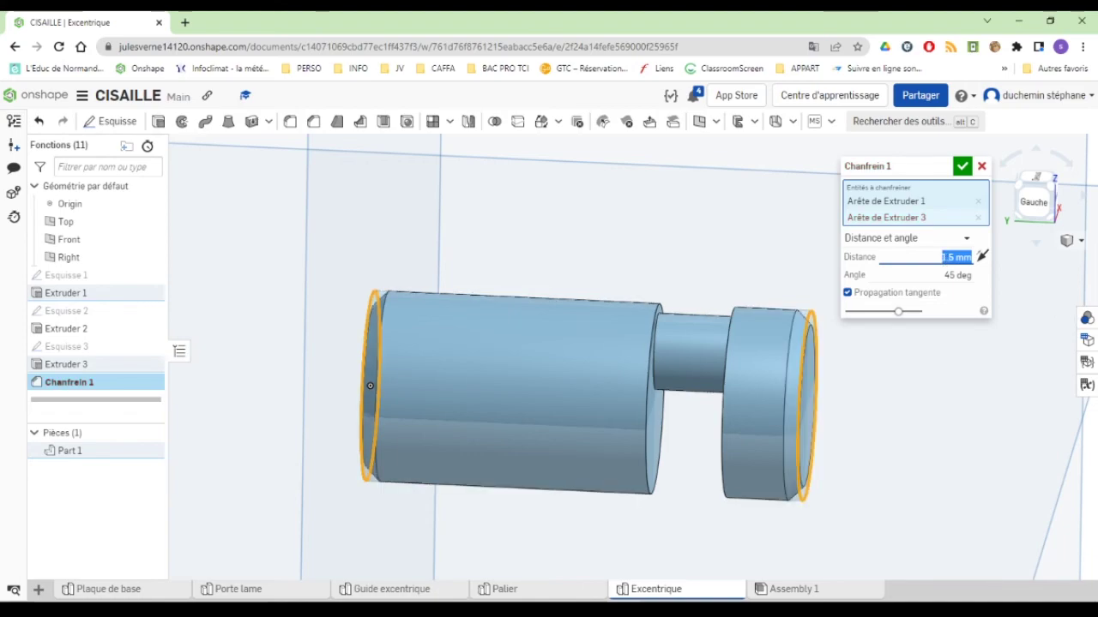
Recheck the chamfer size in the PDF drawing and set the chamfer distance to 1 mm
{"action": "key", "text": "alt+Tab"}
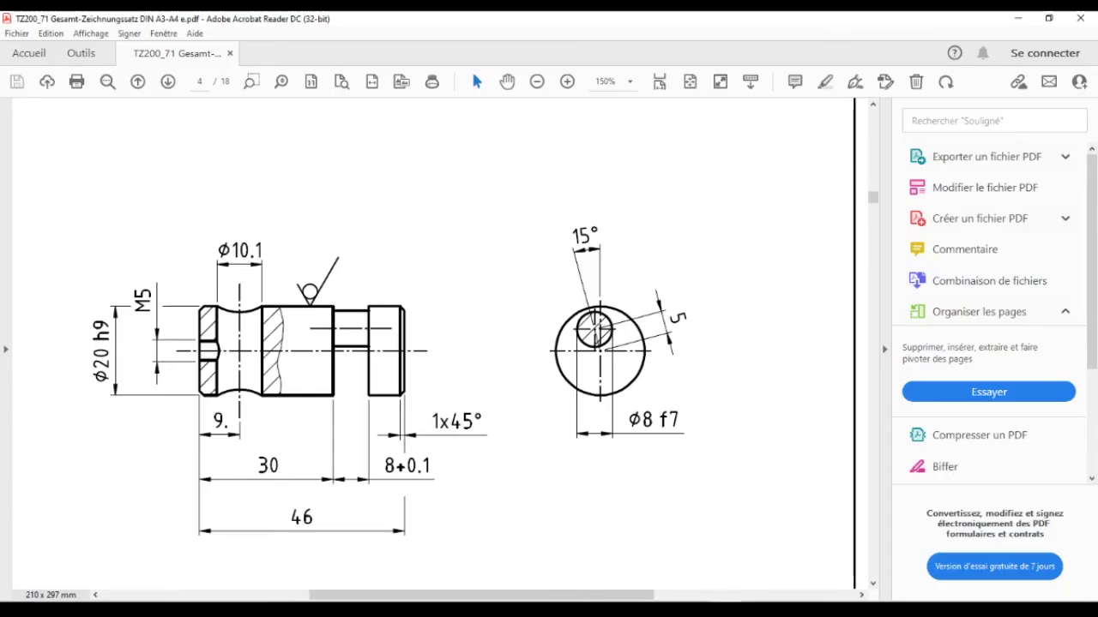
{"action": "key", "text": "alt+Tab"}
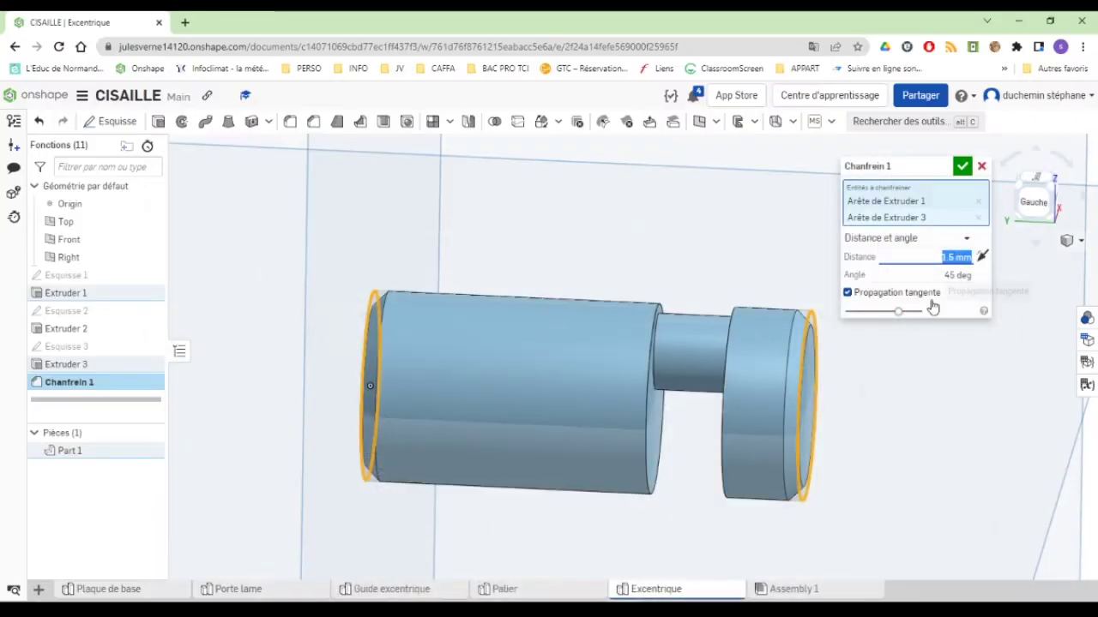
{"action": "type", "text": "1"}
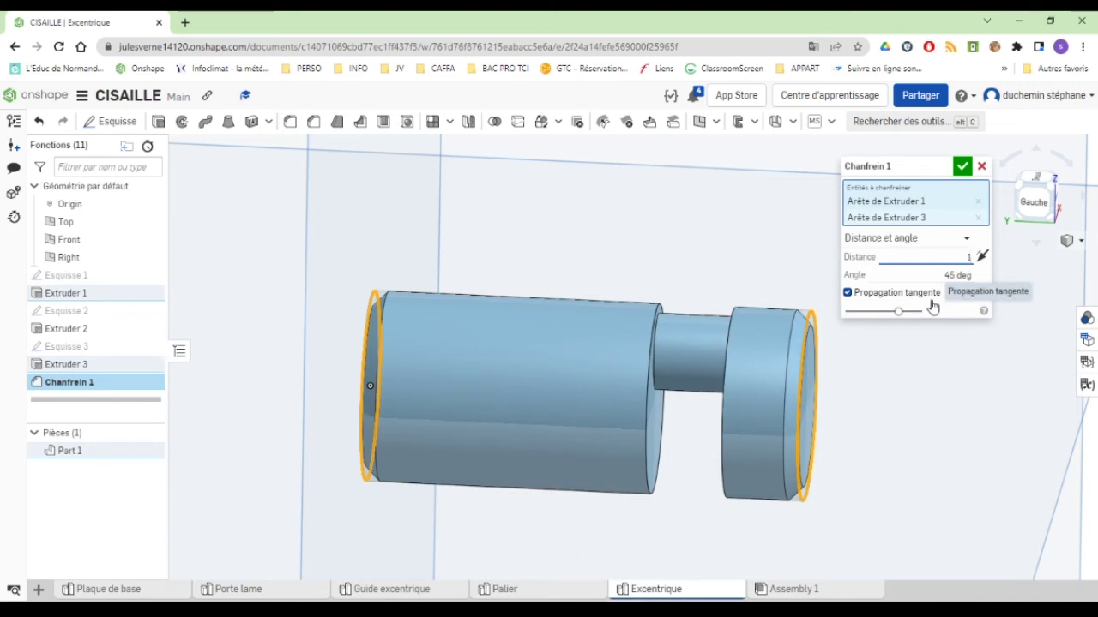
{"action": "left_click", "coordinate": [962, 167]}
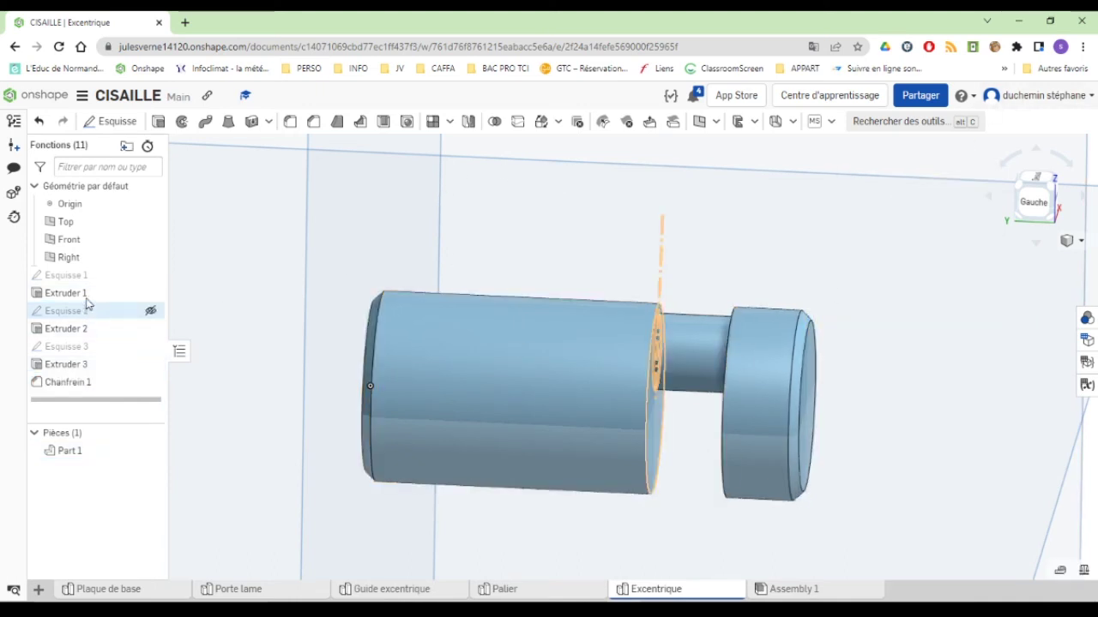
{"action": "left_click", "coordinate": [83, 244]}
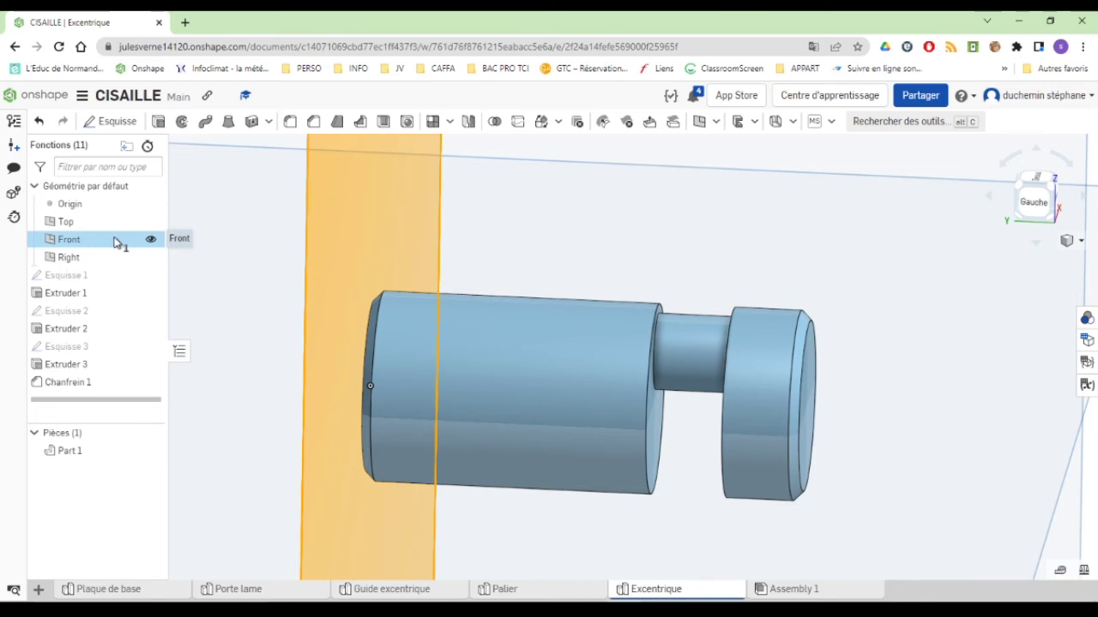
{"action": "scroll", "coordinate": [326, 238], "scroll_direction": "down", "scroll_amount": 2}
{"action": "scroll", "coordinate": [331, 243], "scroll_direction": "up", "scroll_amount": 2}
{"action": "scroll", "coordinate": [343, 248], "scroll_direction": "down", "scroll_amount": 5}
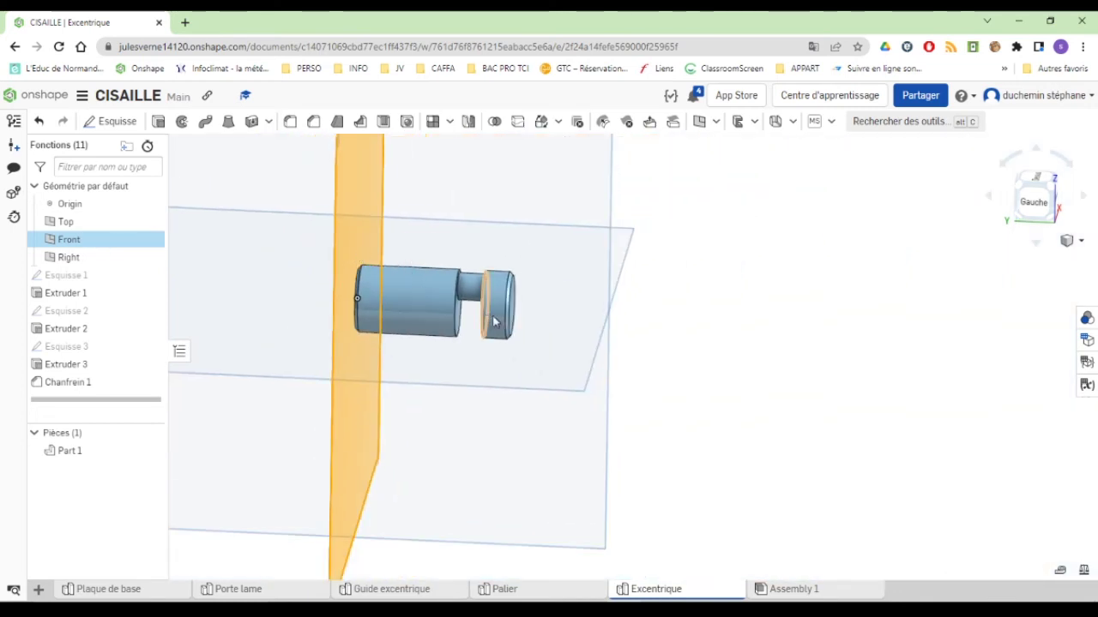
{"action": "key", "text": "n"}
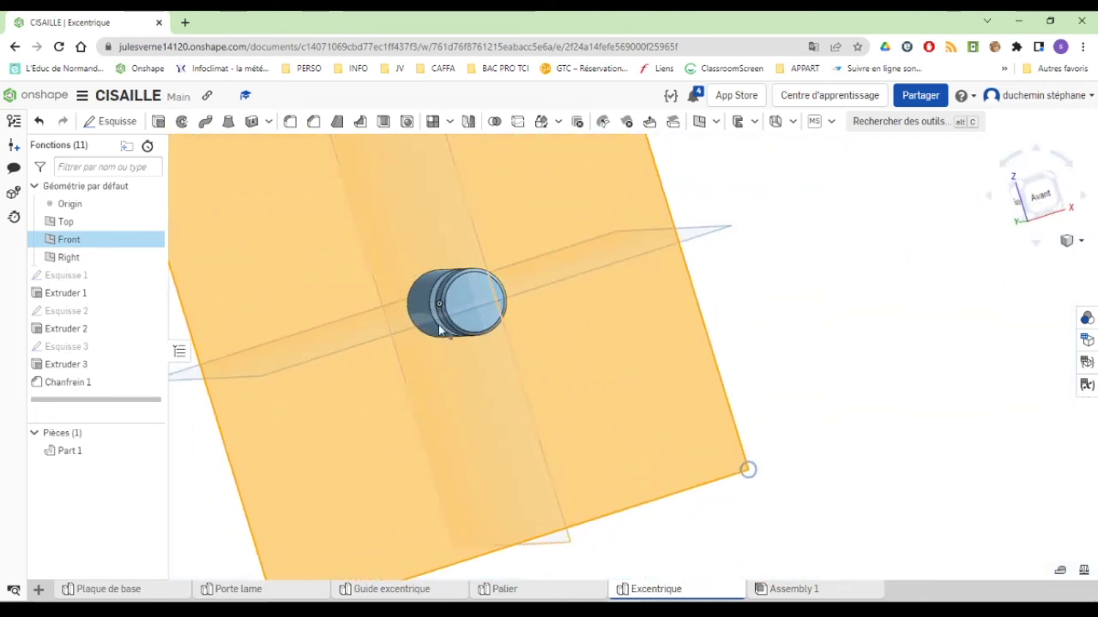
{"action": "mouse_move", "coordinate": [690, 609]}
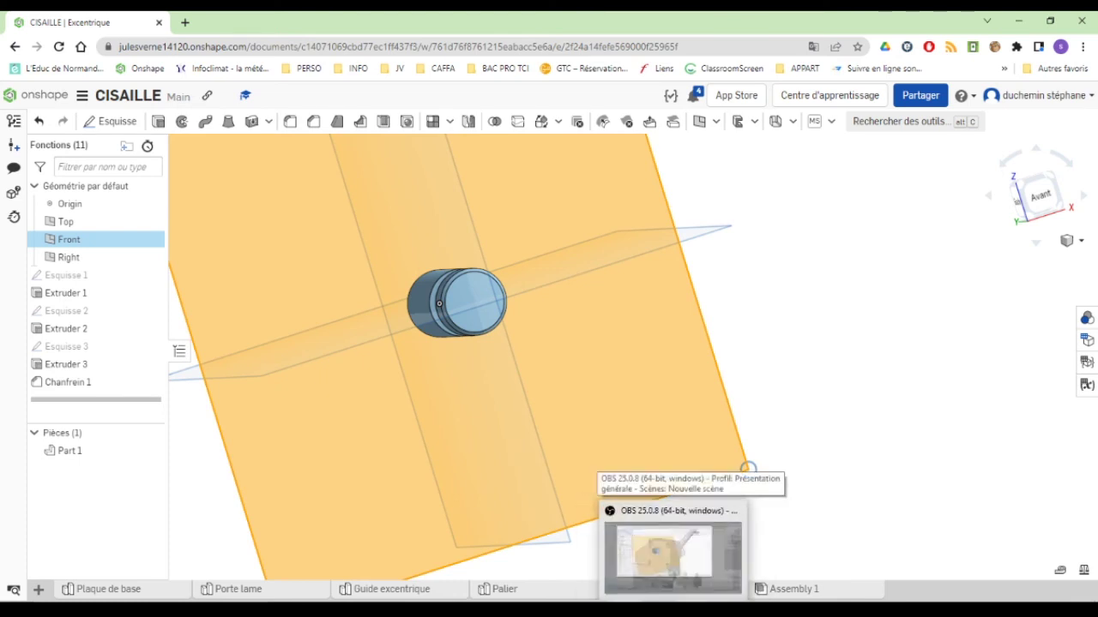
{"action": "right_click_drag", "start_coordinate": [498, 480], "coordinate": [603, 424]}
{"action": "left_click", "coordinate": [792, 350]}
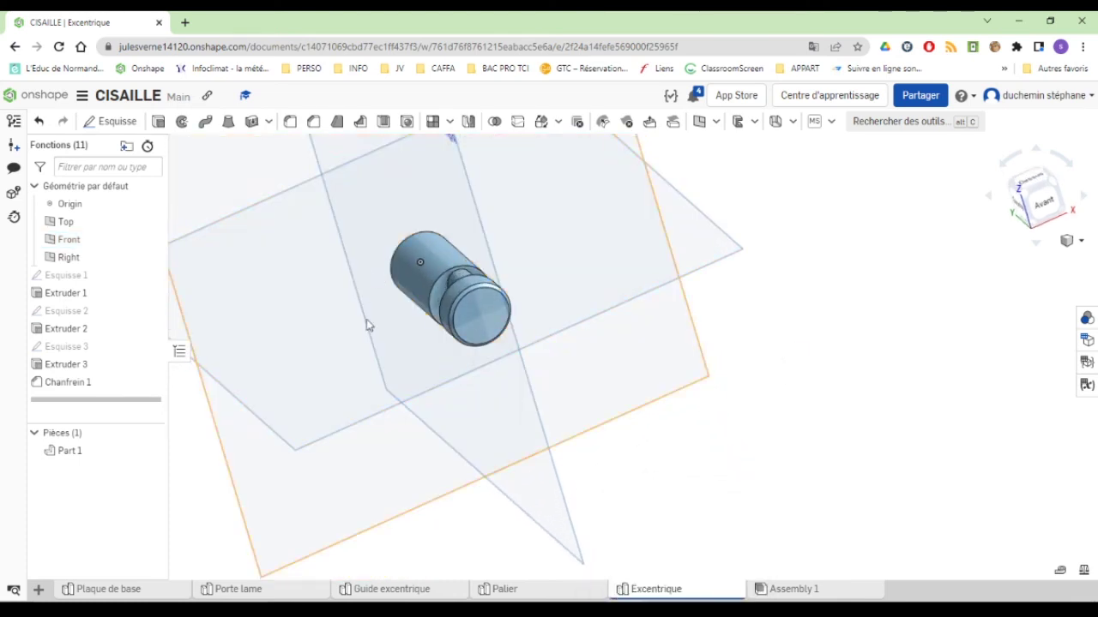
Start a sketch on the Top plane and draw a circle of about 11.85 mm diameter on the large cylinder's axis, near its chamfered end
{"action": "key", "text": "alt+Tab"}
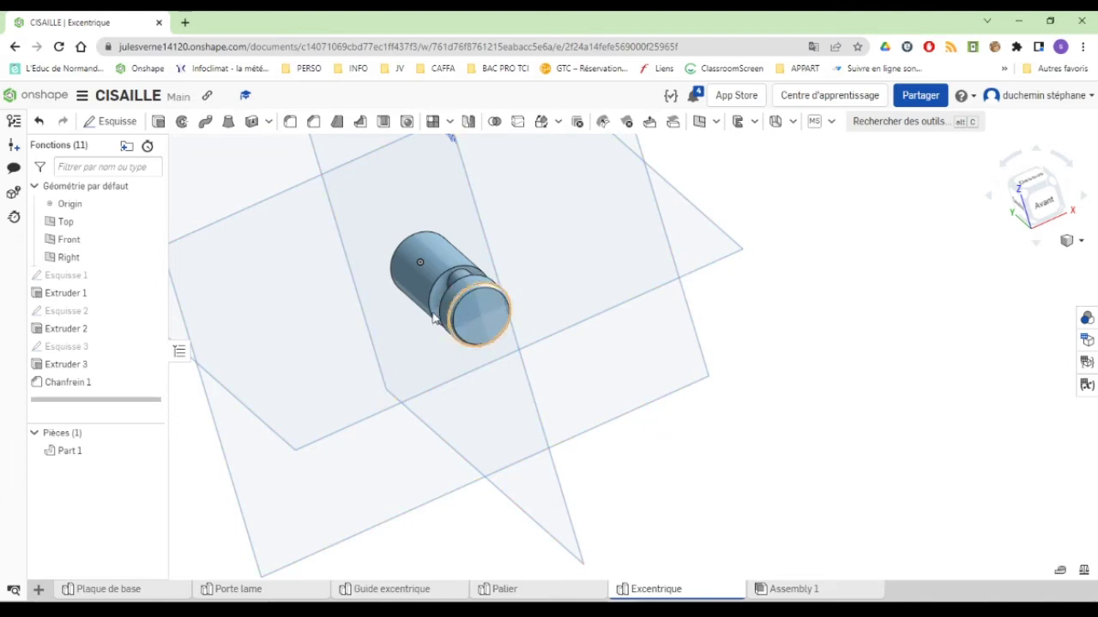
{"action": "left_click", "coordinate": [335, 360]}
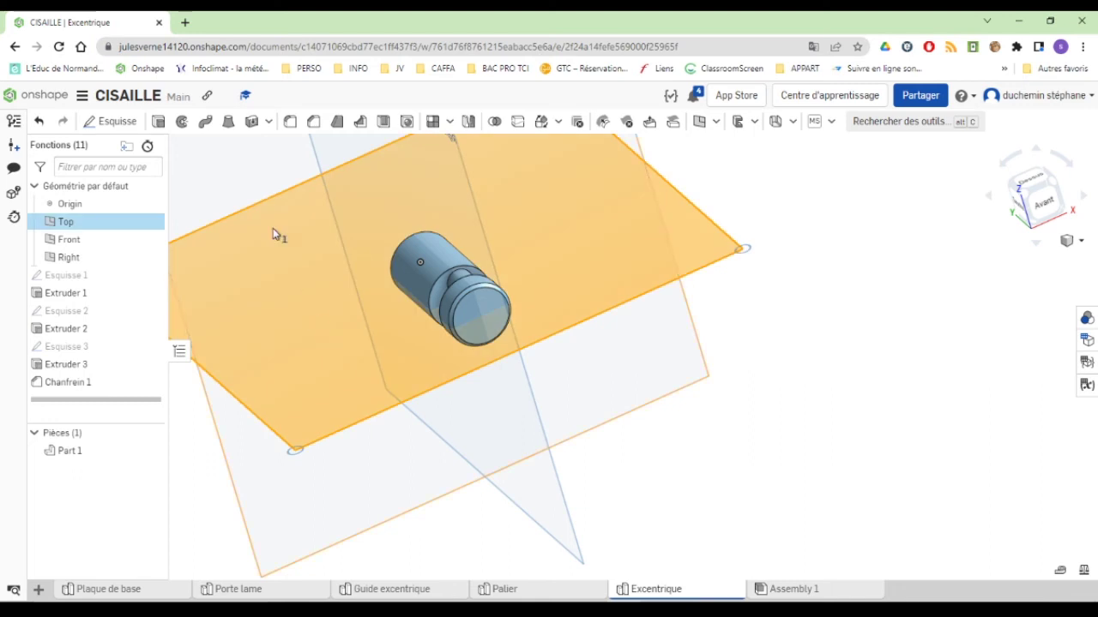
{"action": "left_click", "coordinate": [118, 122]}
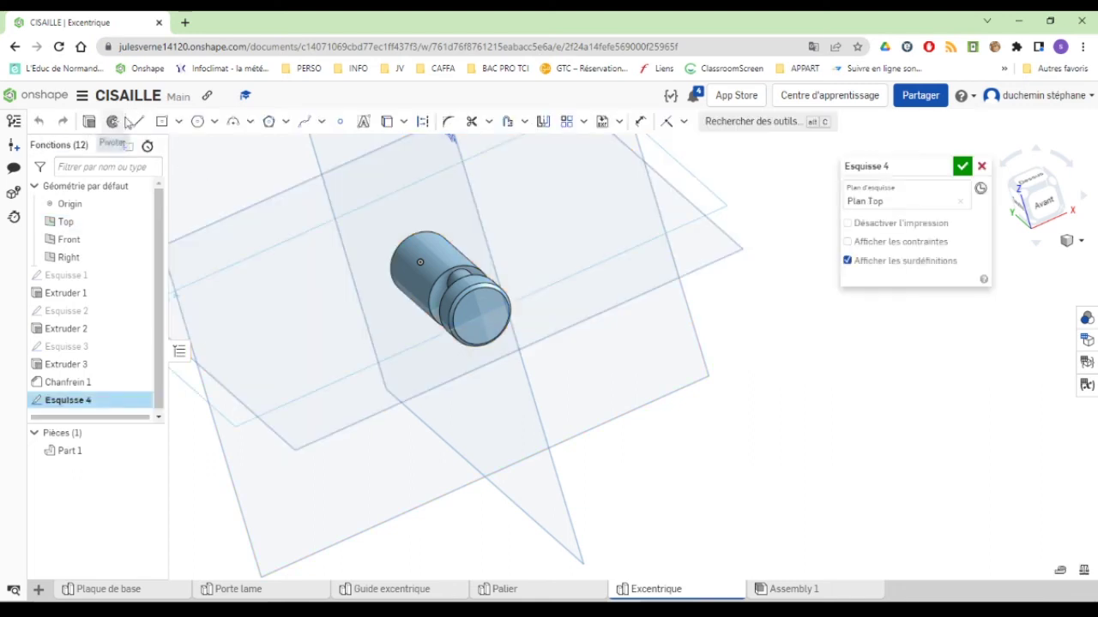
{"action": "left_click", "coordinate": [1032, 185]}
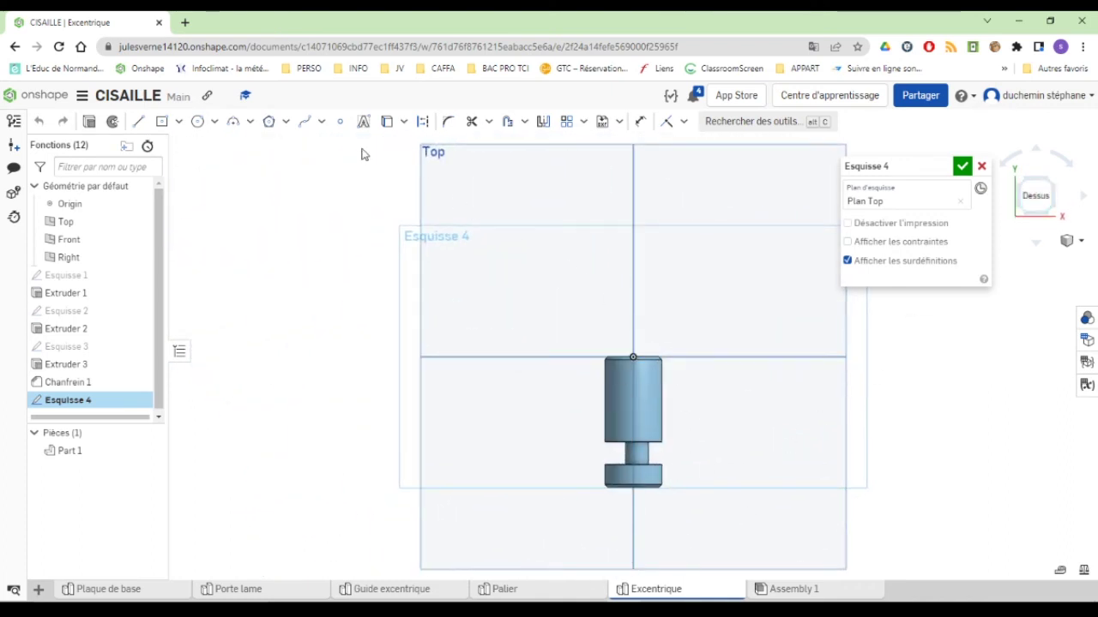
{"action": "left_click", "coordinate": [198, 121]}
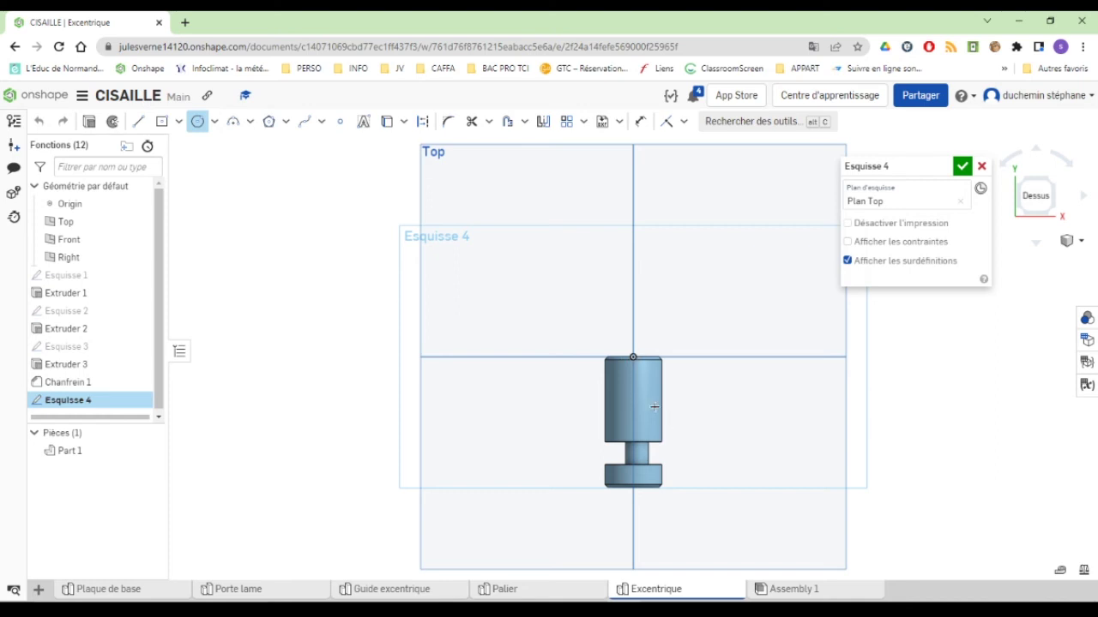
{"action": "scroll", "coordinate": [633, 390], "scroll_direction": "up", "scroll_amount": 5}
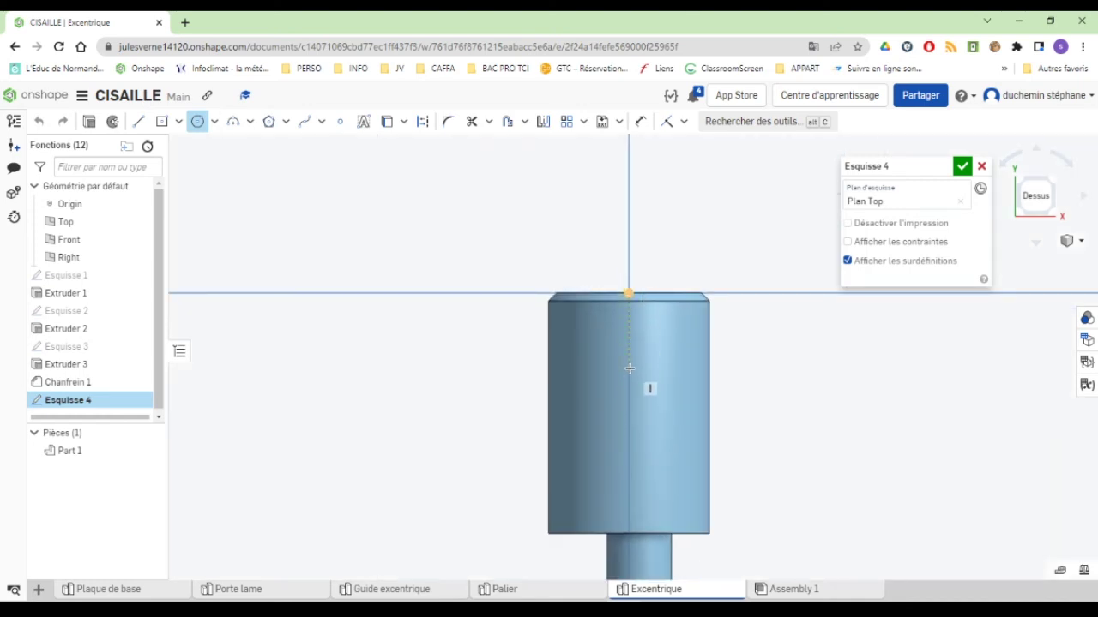
{"action": "left_click", "coordinate": [630, 367]}
{"action": "left_click", "coordinate": [652, 405]}
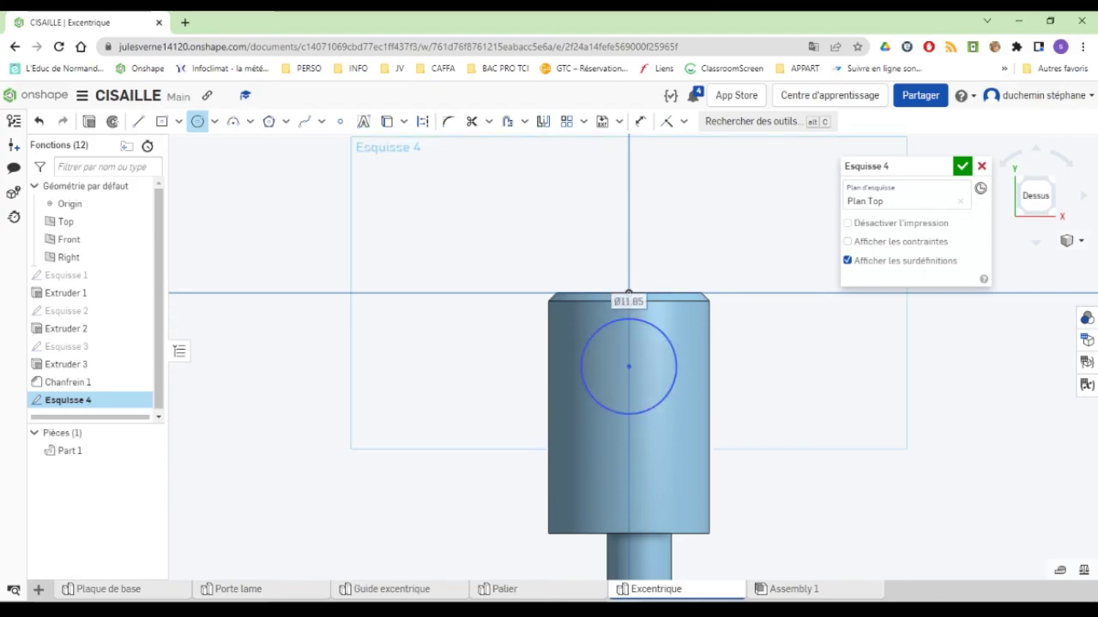
Check the cross hole in the PDF drawing and dimension the circle's centre 9 mm from the large cylinder's end
{"action": "key", "text": "alt+Tab"}
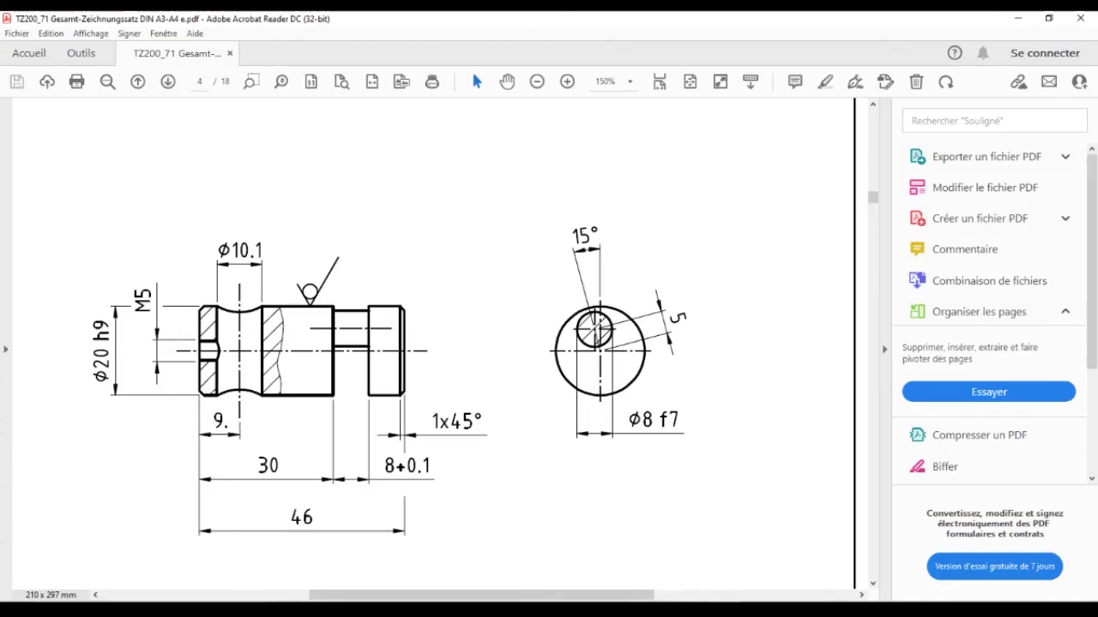
{"action": "key", "text": "alt+Tab"}
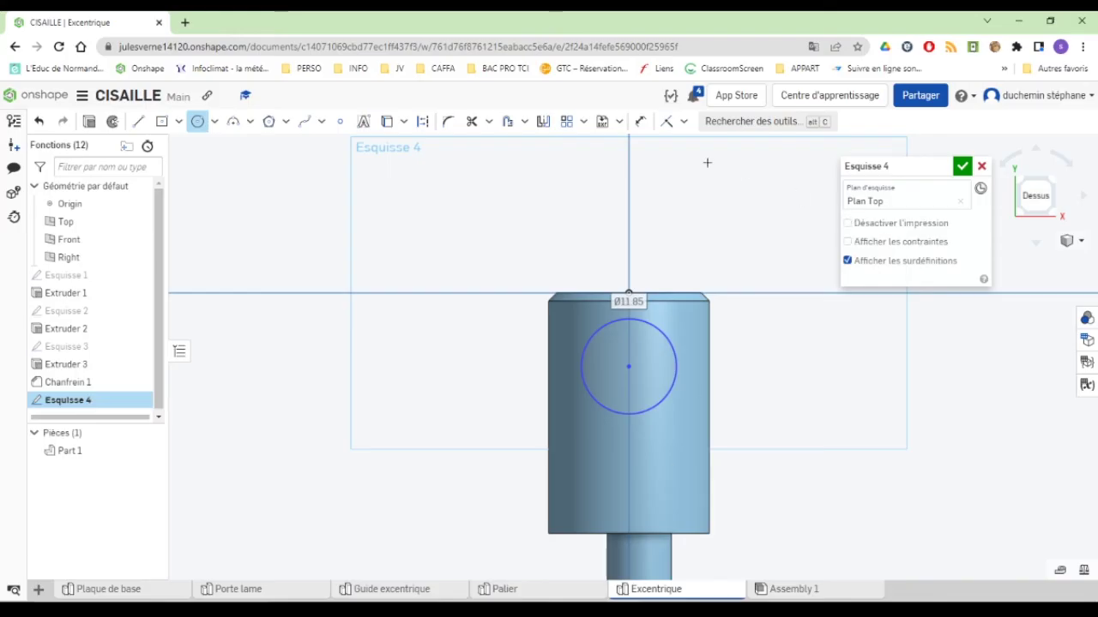
{"action": "left_click", "coordinate": [641, 121]}
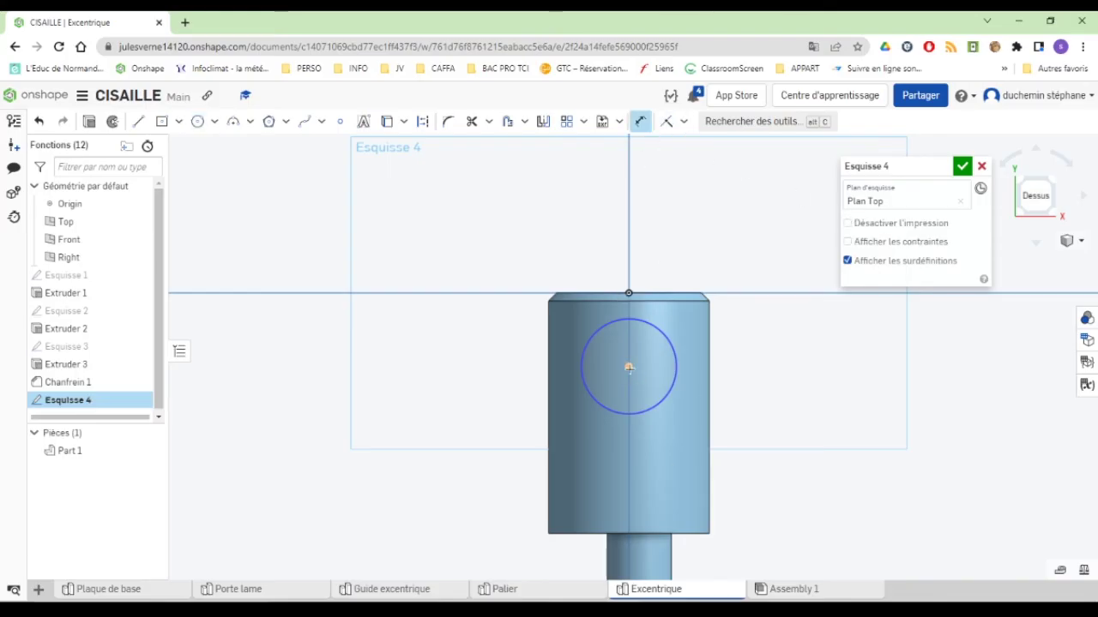
{"action": "left_click", "coordinate": [630, 365]}
{"action": "left_click", "coordinate": [652, 295]}
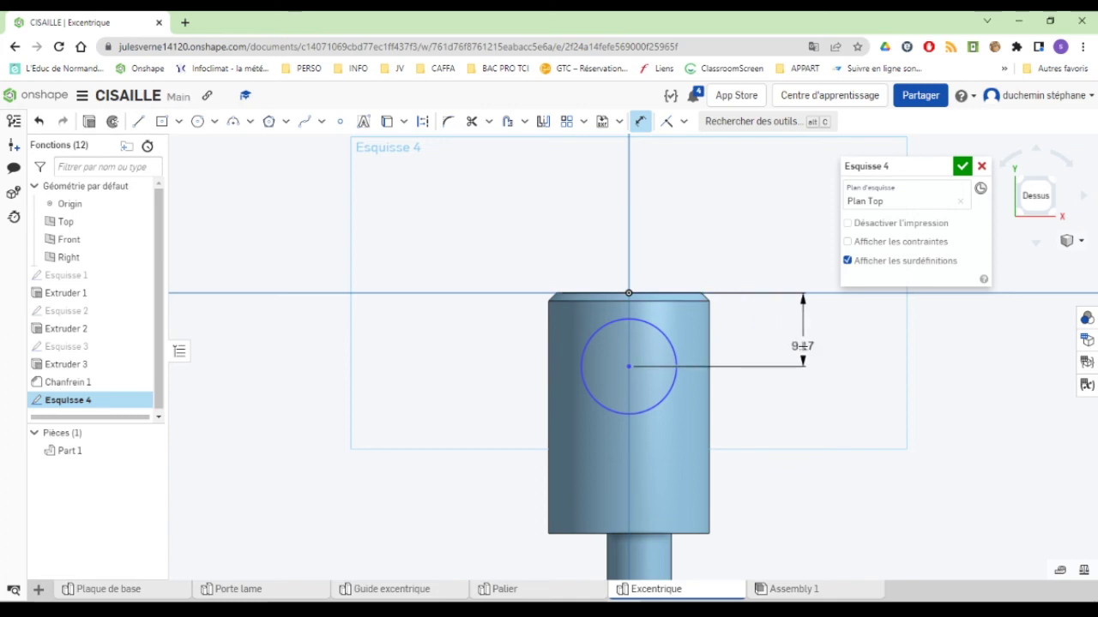
{"action": "left_click", "coordinate": [819, 327]}
{"action": "type", "text": "9"}
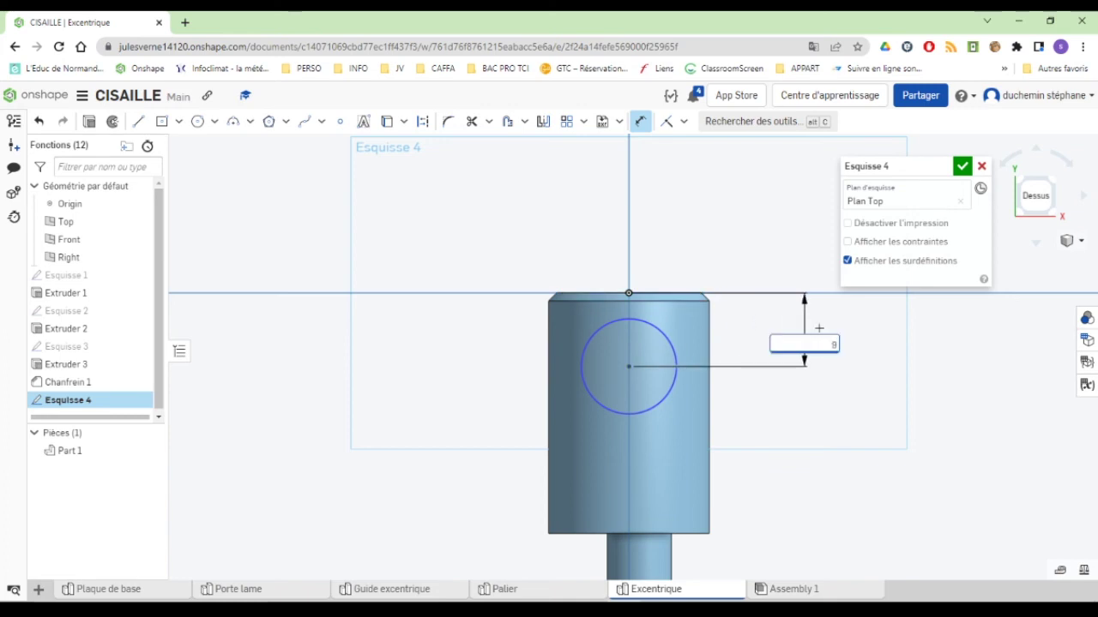
{"action": "key", "text": "Return"}
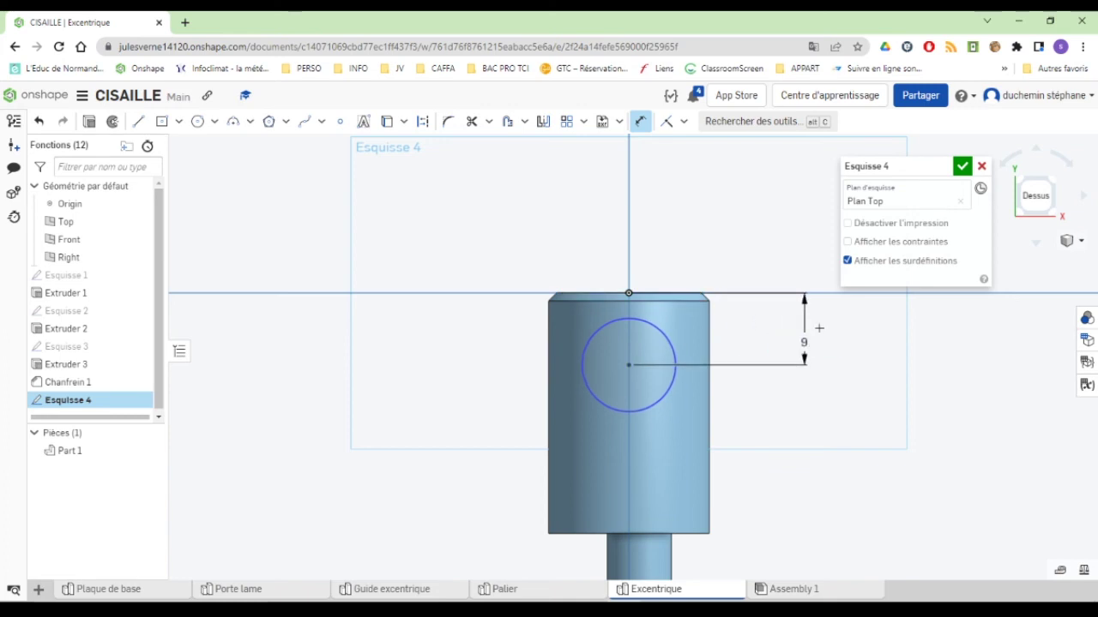
Dimension the sketched circle's diameter at 10.1 mm
{"action": "left_click", "coordinate": [587, 335]}
{"action": "left_click", "coordinate": [435, 245]}
{"action": "type", "text": "1"}
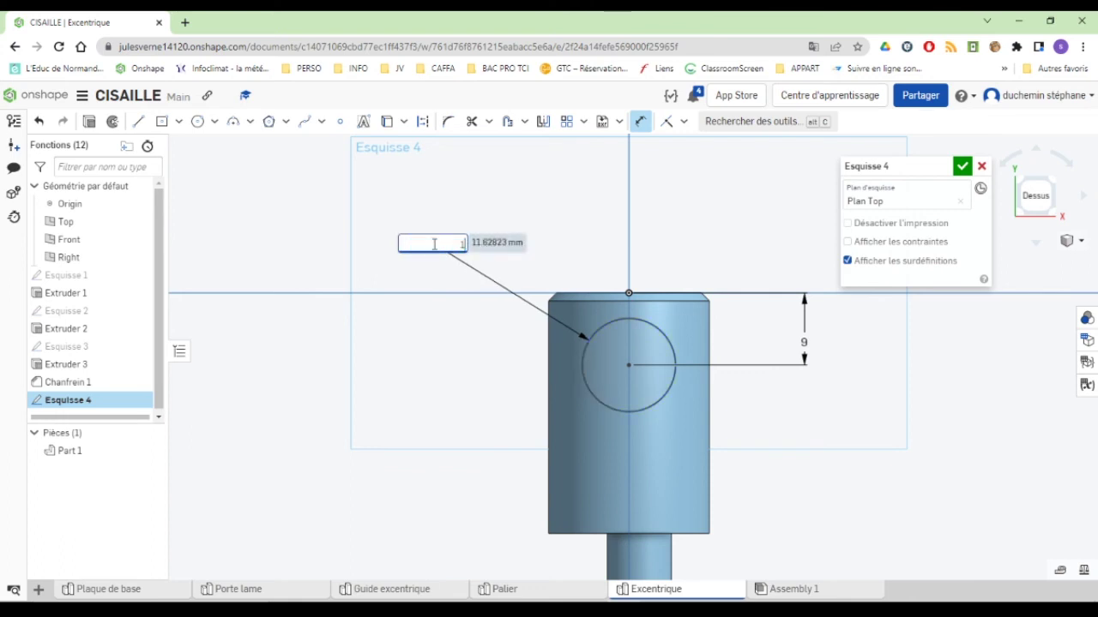
{"action": "type", "text": "0.1"}
{"action": "key", "text": "Return"}
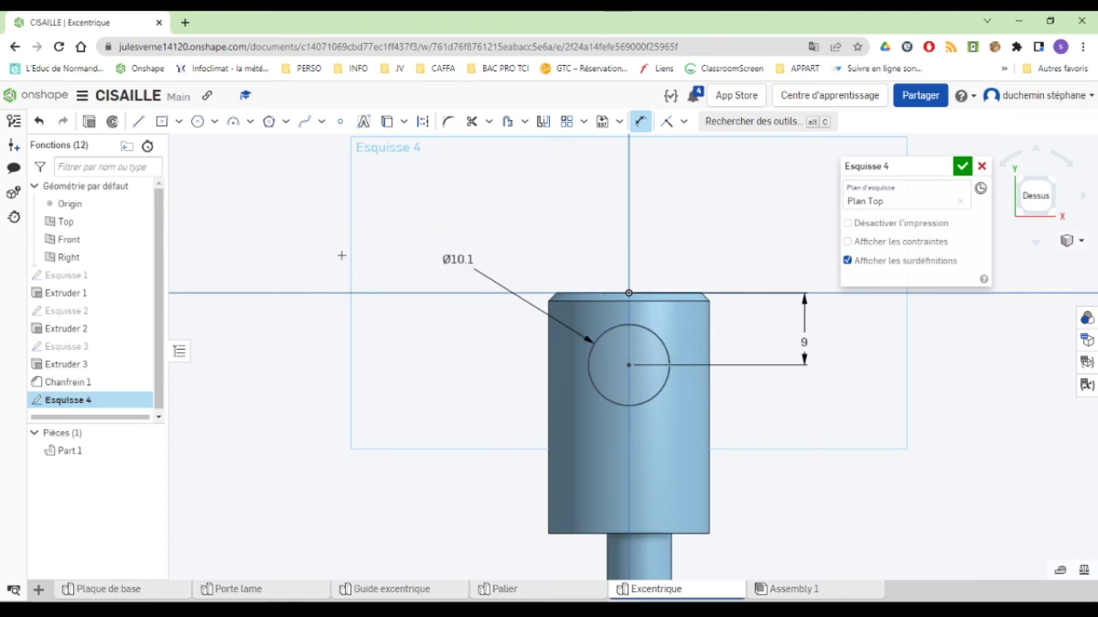
Extrude the circle as a symmetric removal through all to cut the cross hole through the large cylinder
{"action": "right_click_drag", "start_coordinate": [478, 463], "coordinate": [512, 380]}
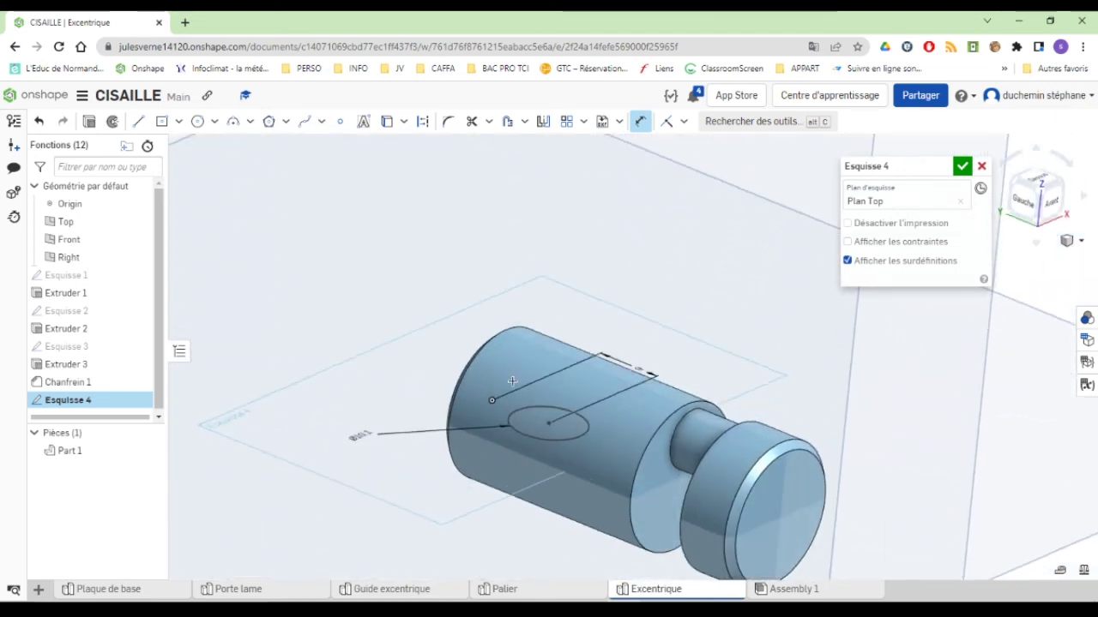
{"action": "left_click", "coordinate": [93, 122]}
{"action": "key", "text": "shift+e"}
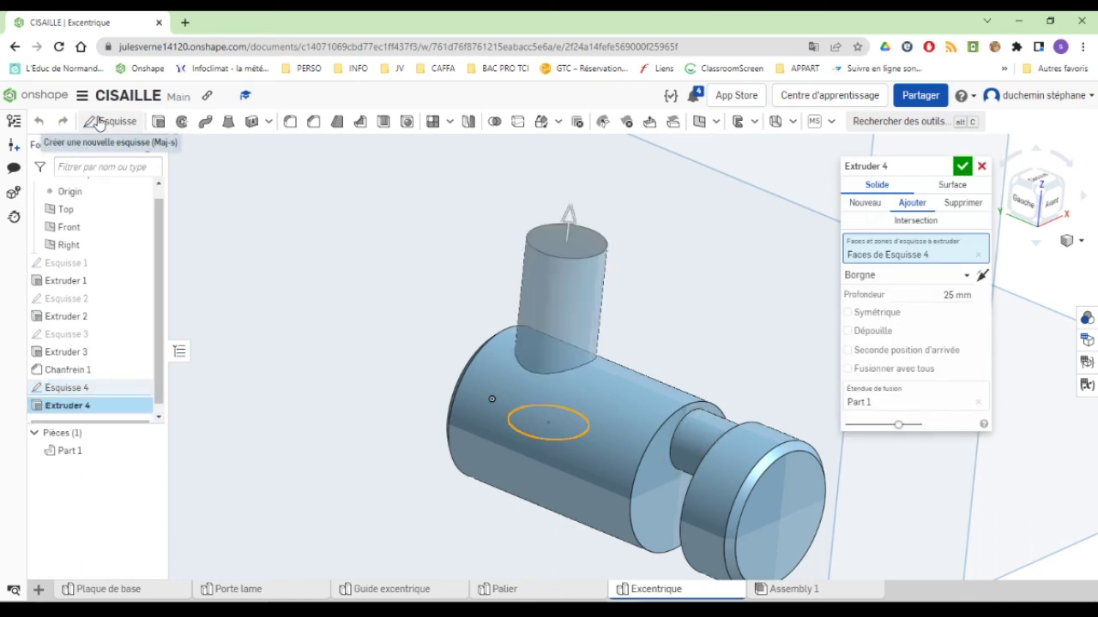
{"action": "left_click", "coordinate": [972, 203]}
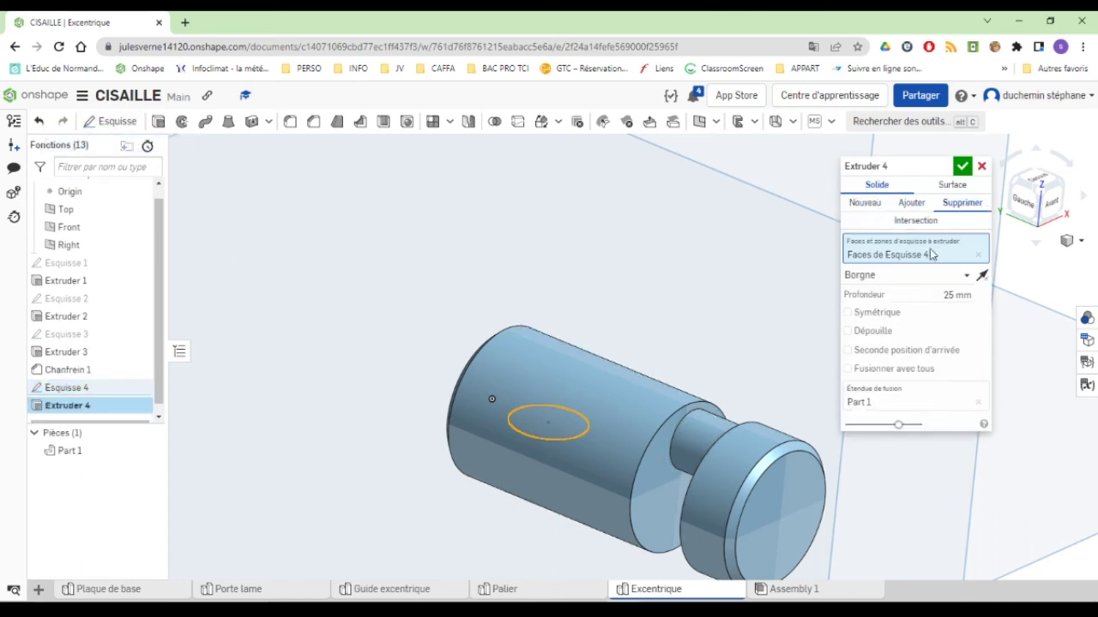
{"action": "left_click", "coordinate": [849, 314]}
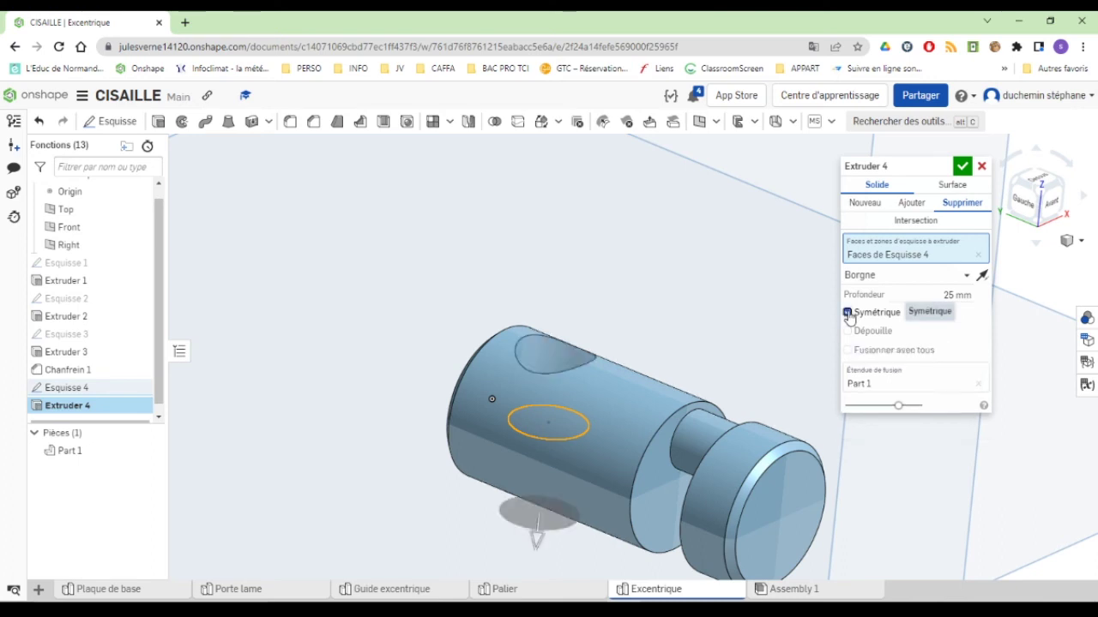
{"action": "left_click", "coordinate": [925, 275]}
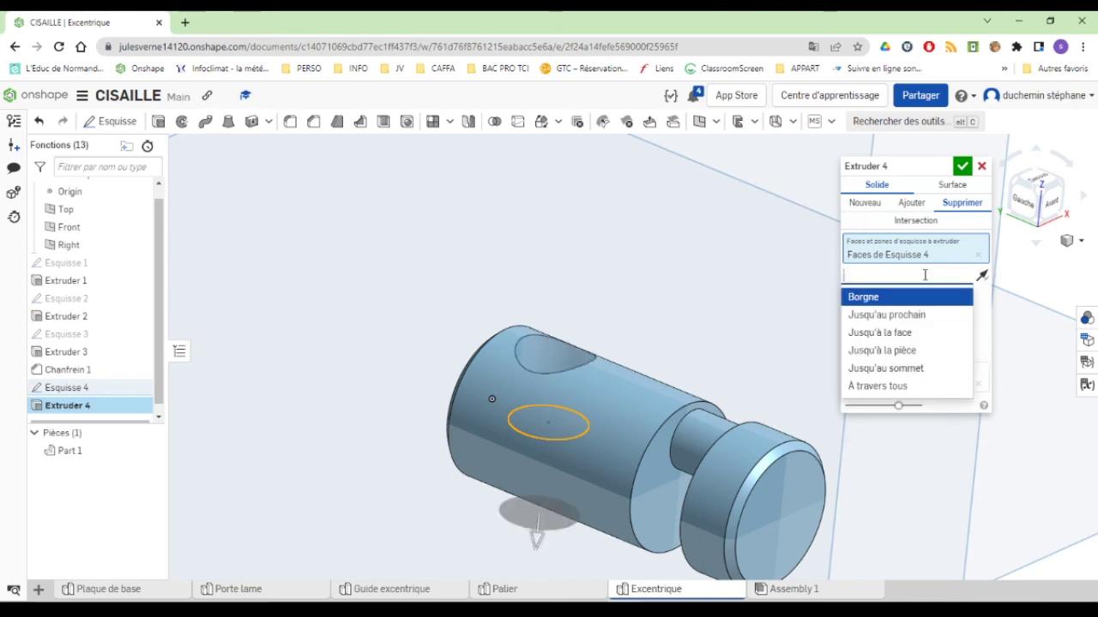
{"action": "left_click", "coordinate": [899, 388]}
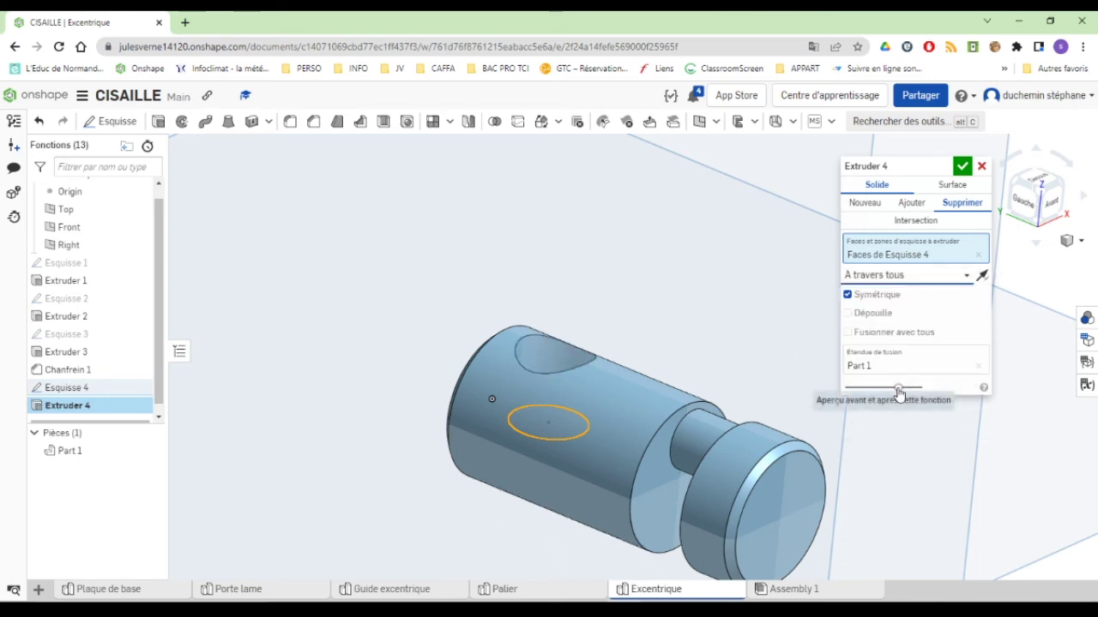
{"action": "left_click", "coordinate": [962, 166]}
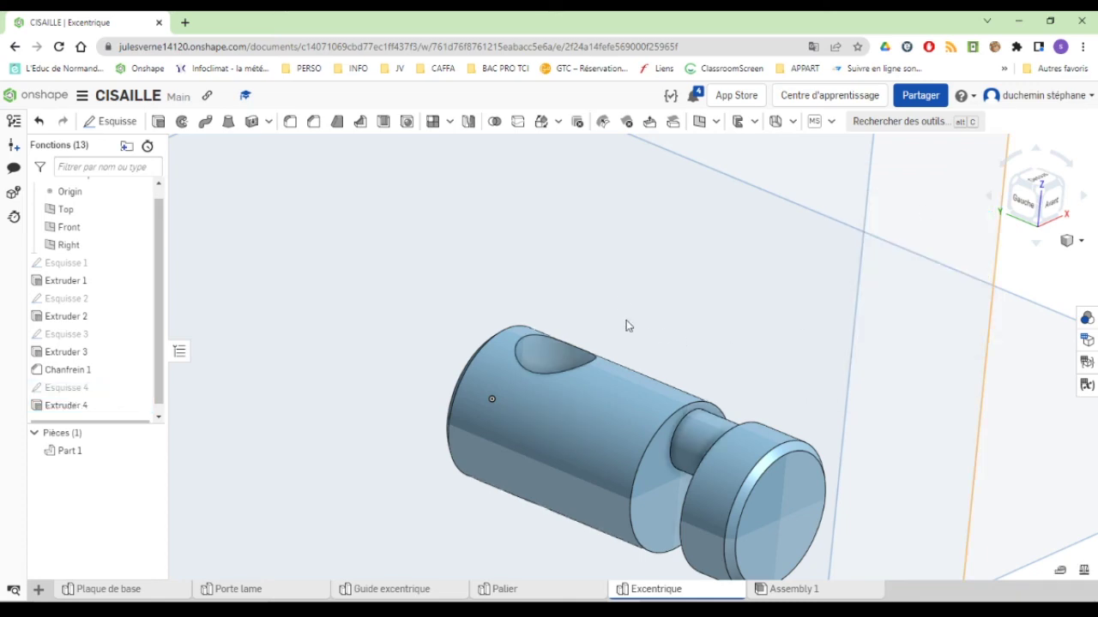
Inspect the finished cross hole from several sides and check the M5 end hole in the PDF drawing
{"action": "right_click_drag", "start_coordinate": [626, 325], "coordinate": [624, 297]}
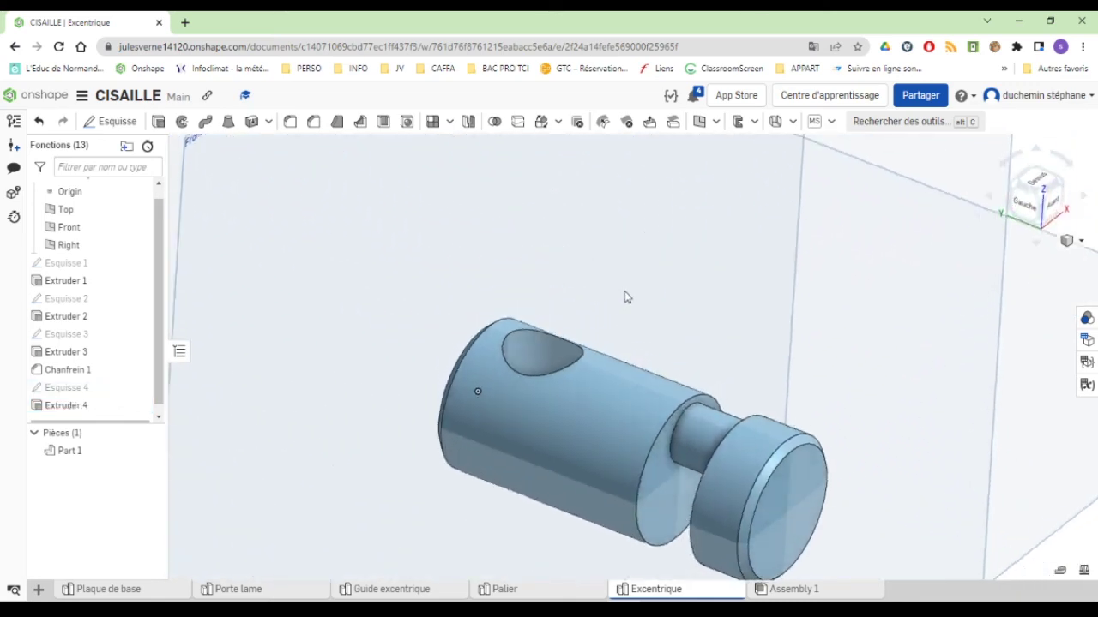
{"action": "scroll", "coordinate": [624, 296], "scroll_direction": "down", "scroll_amount": 2}
{"action": "scroll", "coordinate": [729, 429], "scroll_direction": "up", "scroll_amount": 4}
{"action": "scroll", "coordinate": [695, 403], "scroll_direction": "down", "scroll_amount": 5}
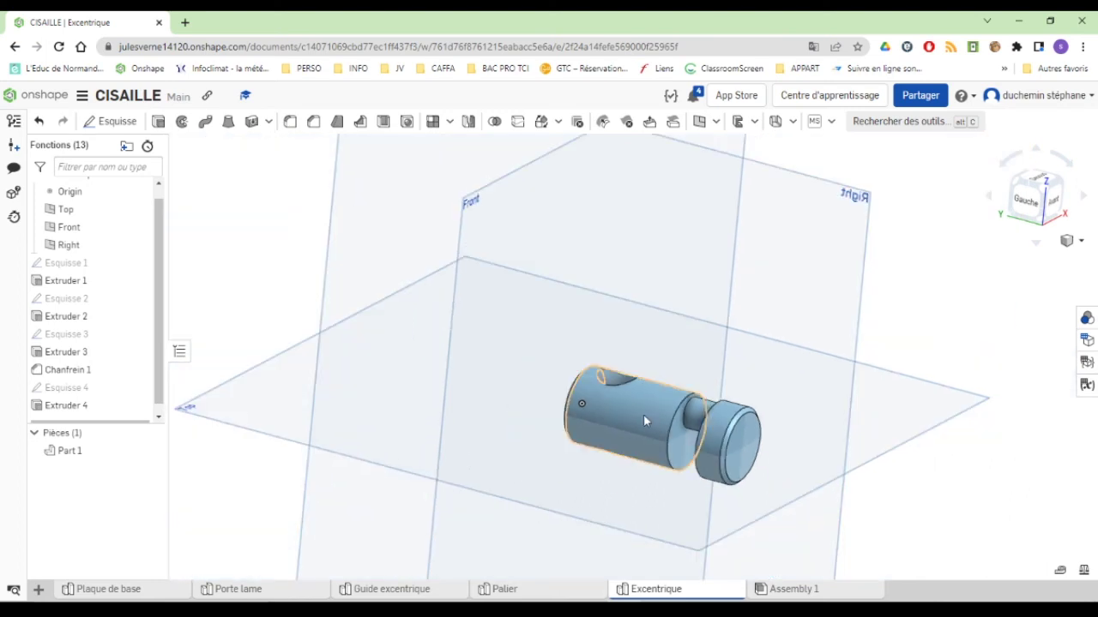
{"action": "right_click_drag", "start_coordinate": [646, 421], "coordinate": [706, 446]}
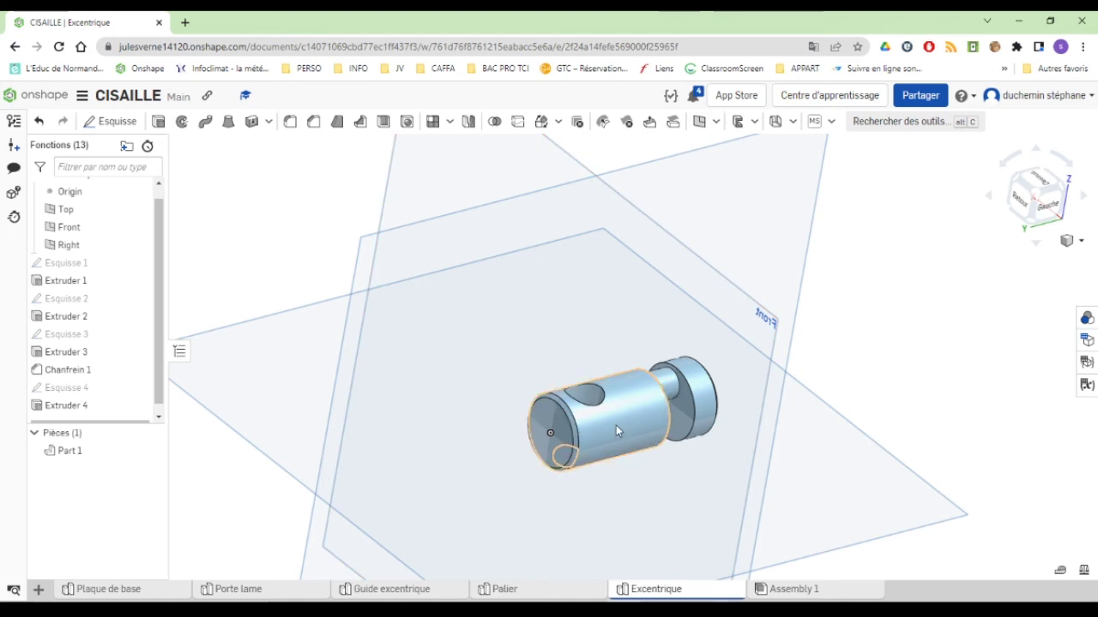
{"action": "key", "text": "alt+Tab"}
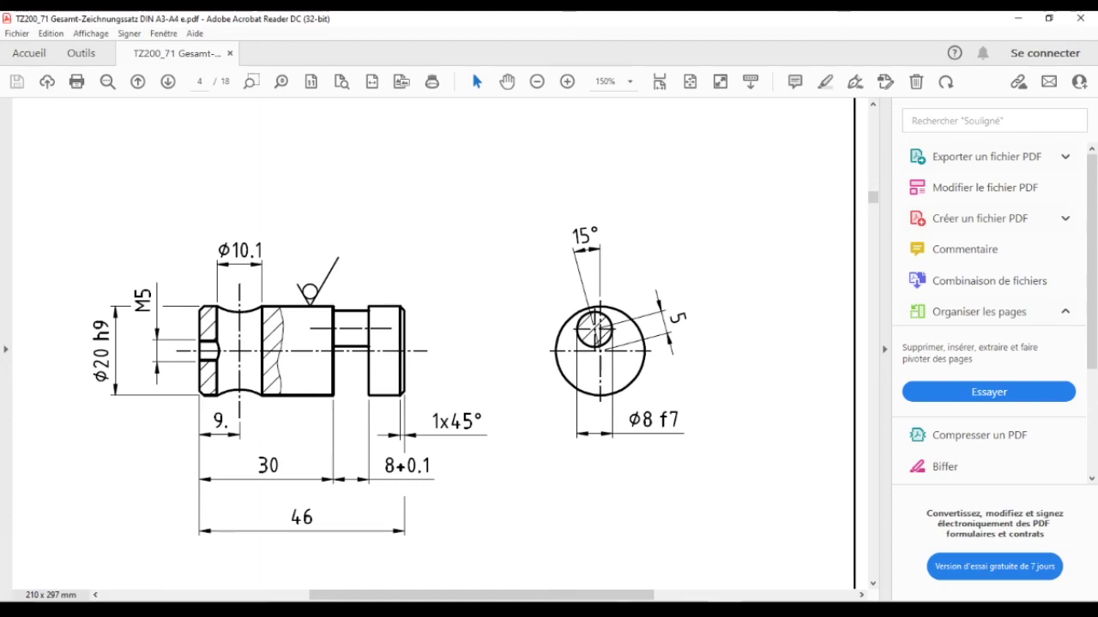
{"action": "key", "text": "alt+Tab"}
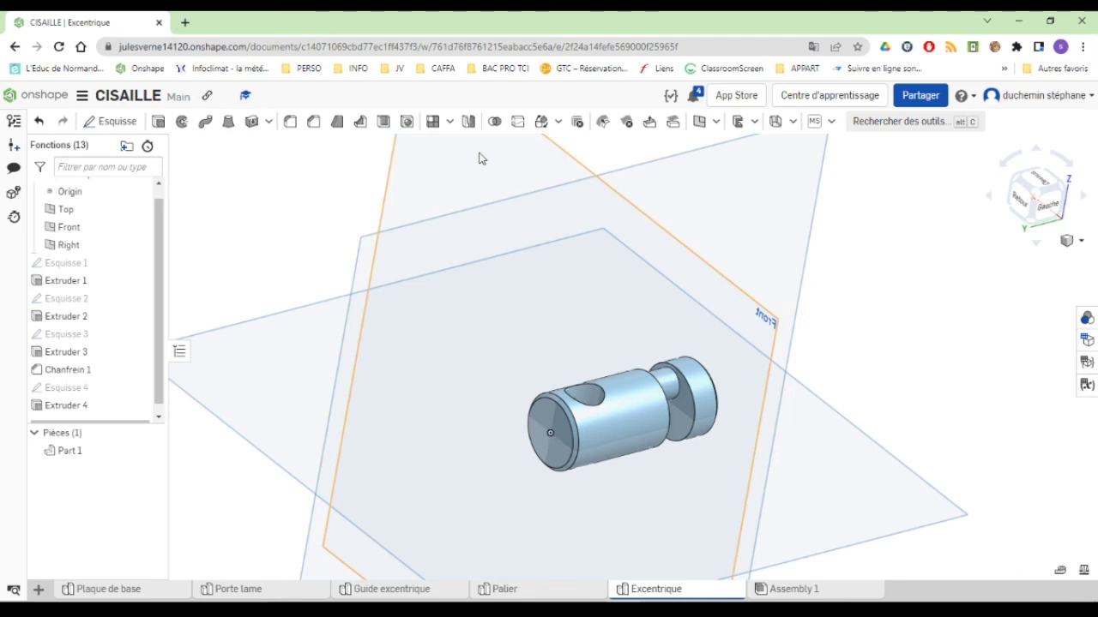
{"action": "left_click", "coordinate": [406, 122]}
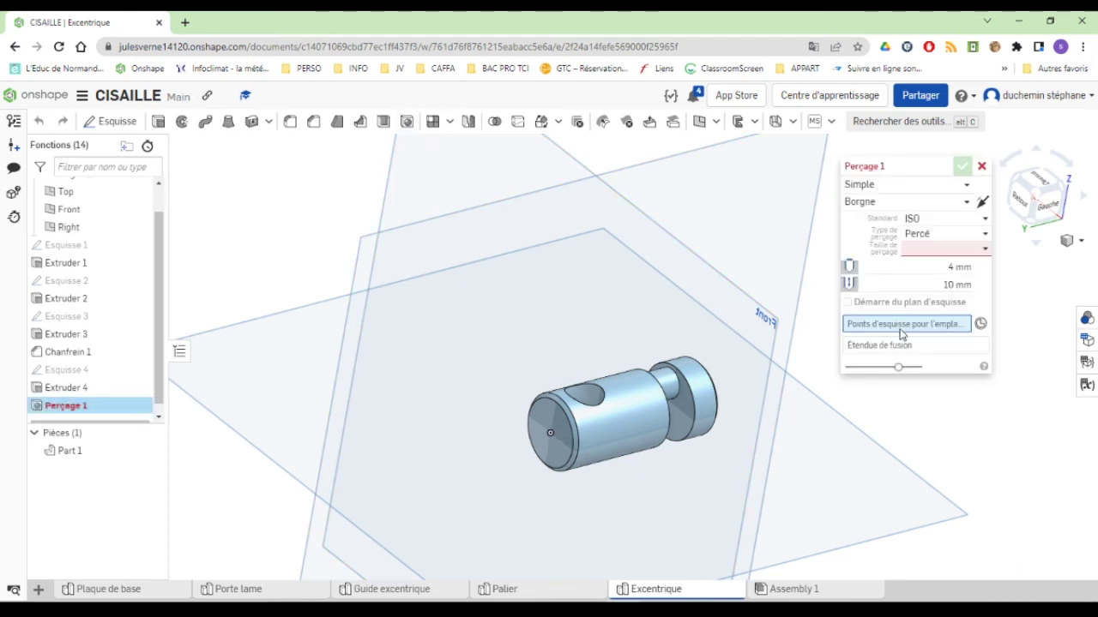
{"action": "right_click_drag", "start_coordinate": [588, 529], "coordinate": [574, 436]}
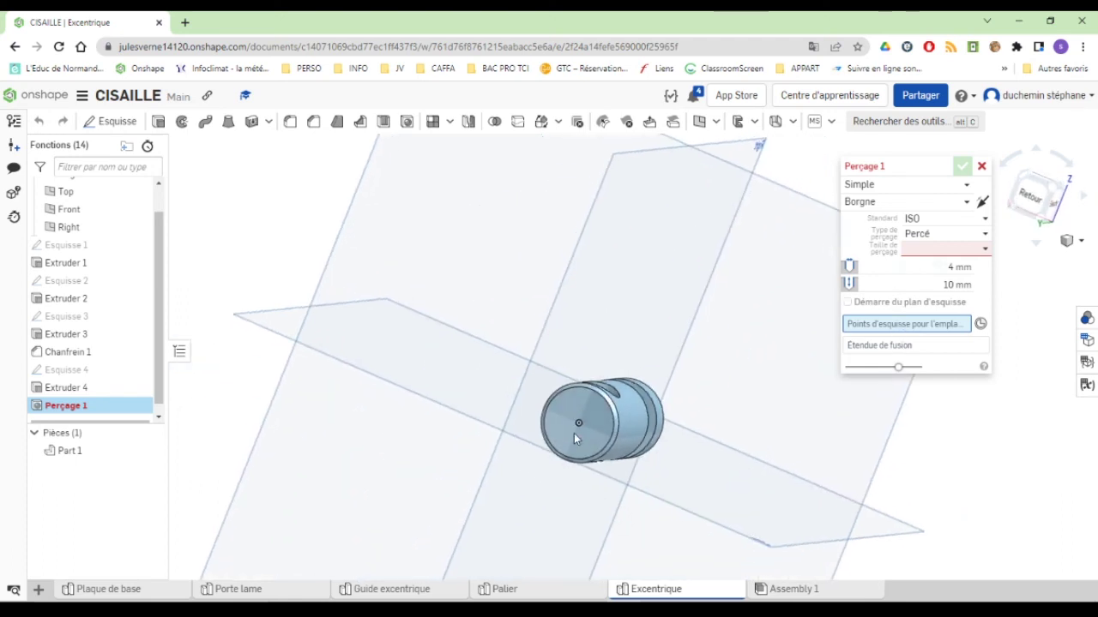
{"action": "scroll", "coordinate": [578, 426], "scroll_direction": "up", "scroll_amount": 5}
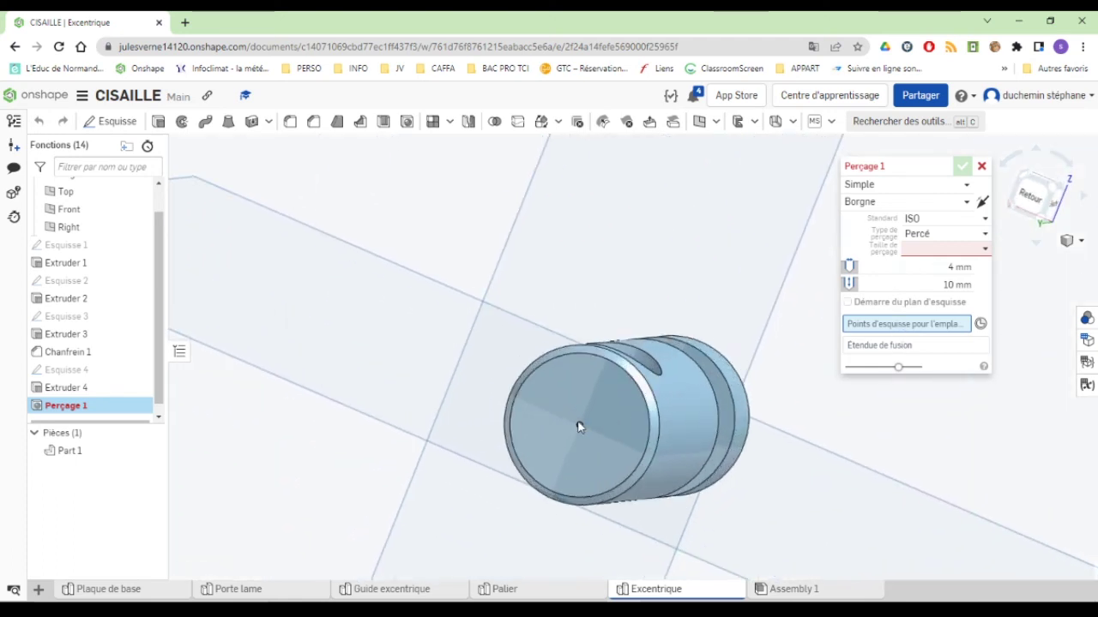
{"action": "right_click_drag", "start_coordinate": [578, 426], "coordinate": [480, 403]}
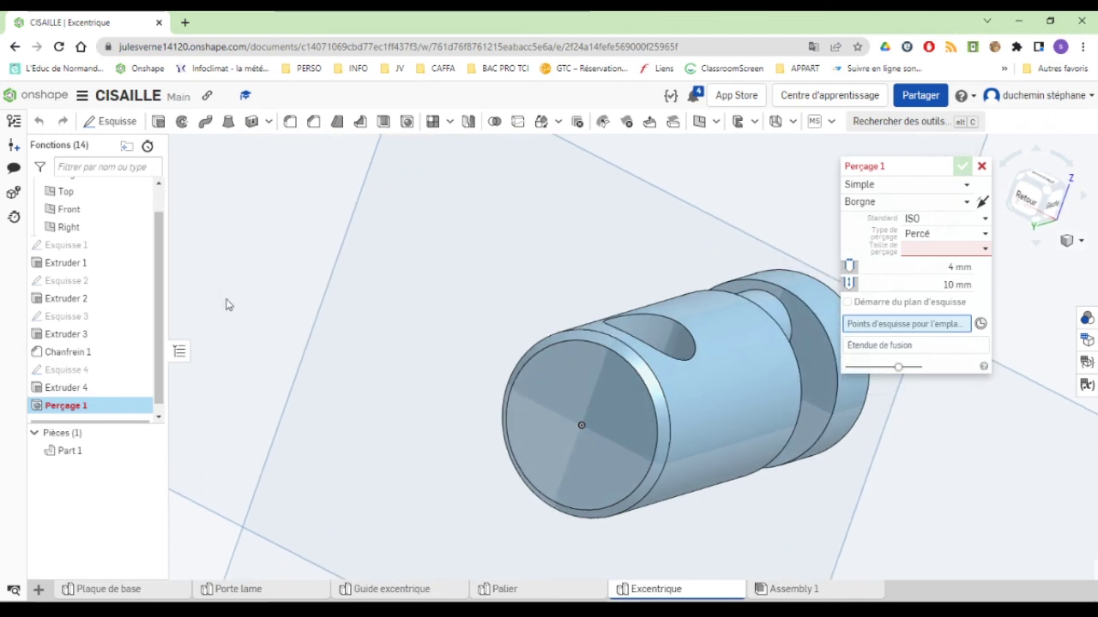
{"action": "scroll", "coordinate": [163, 212], "scroll_direction": "up", "scroll_amount": 1}
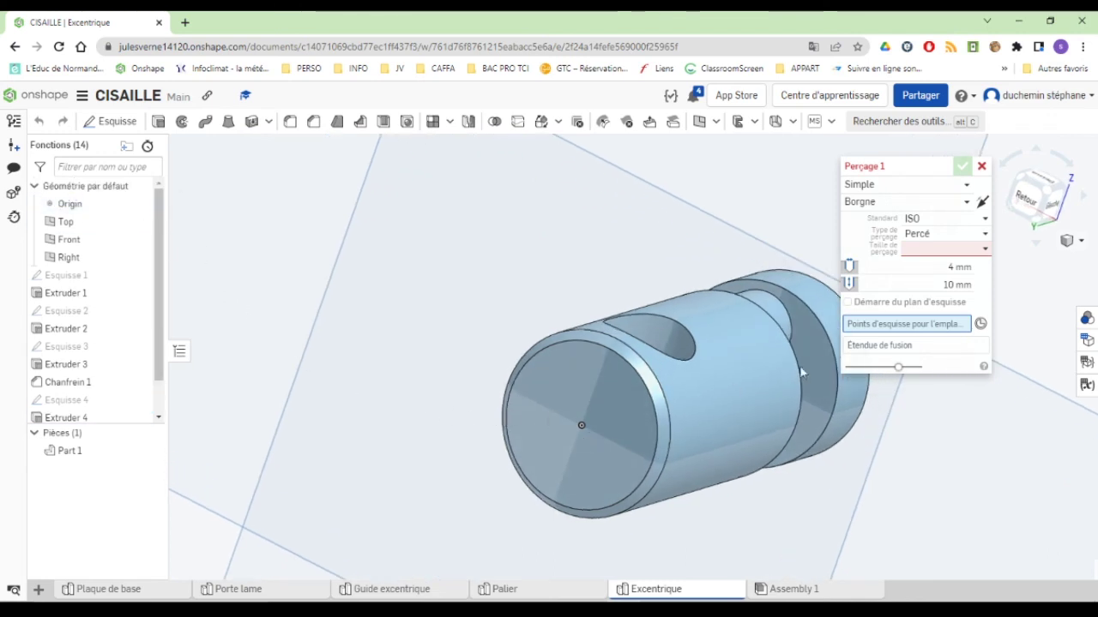
{"action": "left_click", "coordinate": [981, 165]}
Sketch a point at the centre of the large cylinder's chamfered end face
{"action": "left_click", "coordinate": [603, 467]}
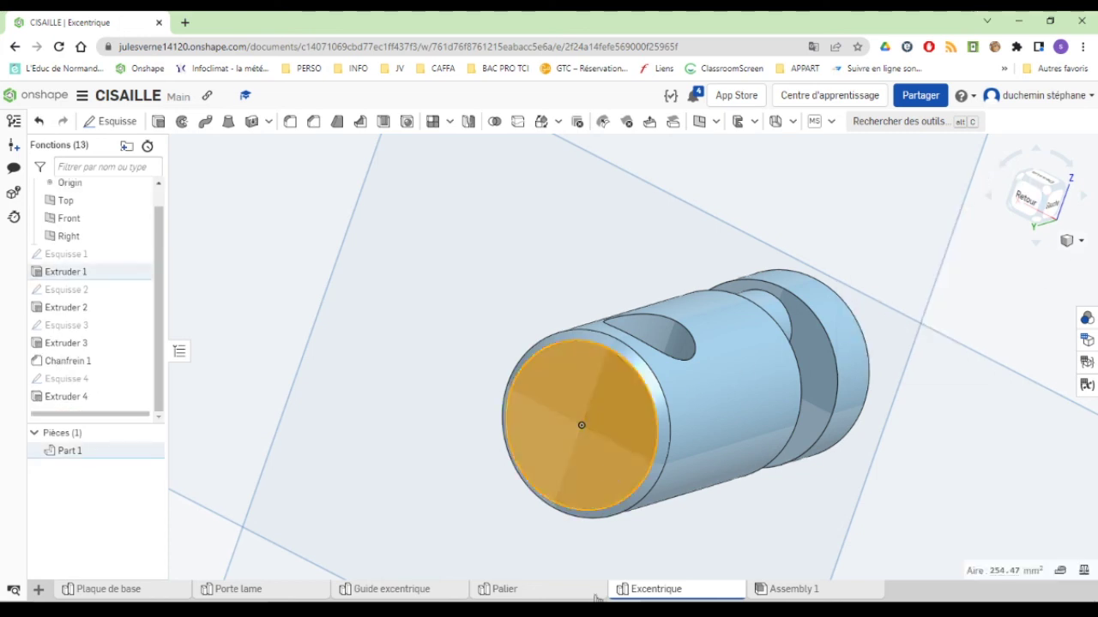
{"action": "left_click", "coordinate": [112, 121]}
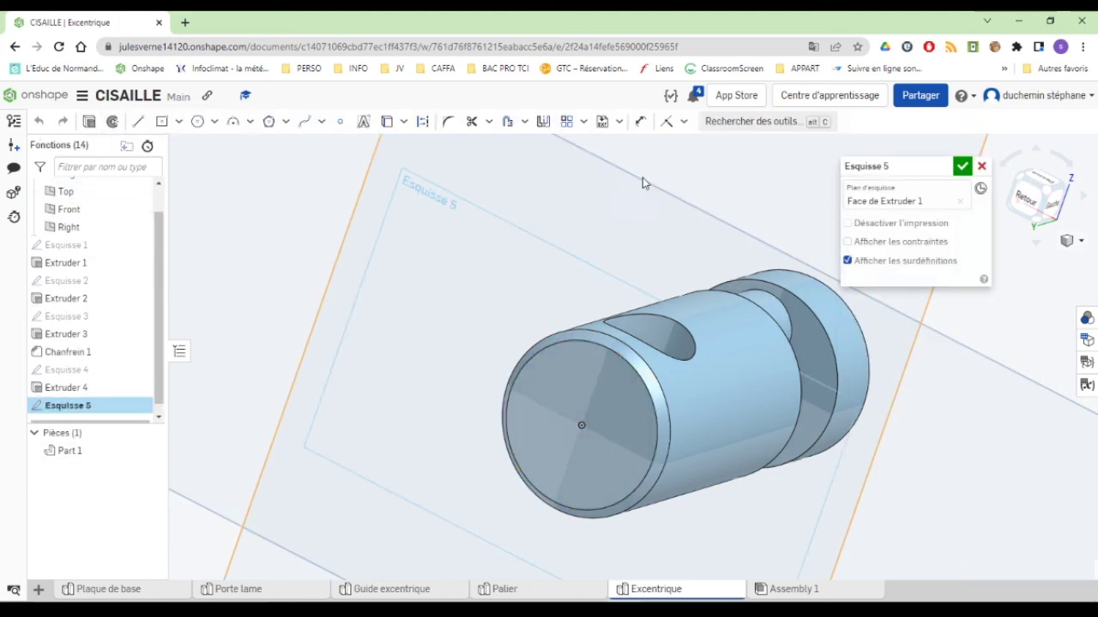
{"action": "left_click", "coordinate": [340, 120]}
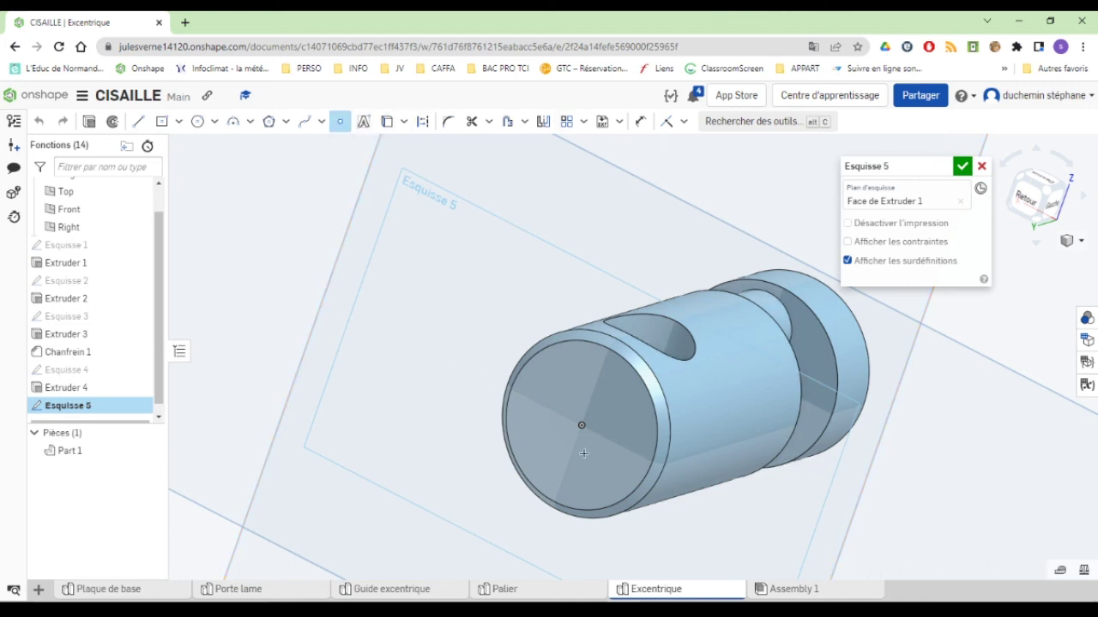
{"action": "left_click", "coordinate": [580, 427]}
{"action": "left_click", "coordinate": [962, 167]}
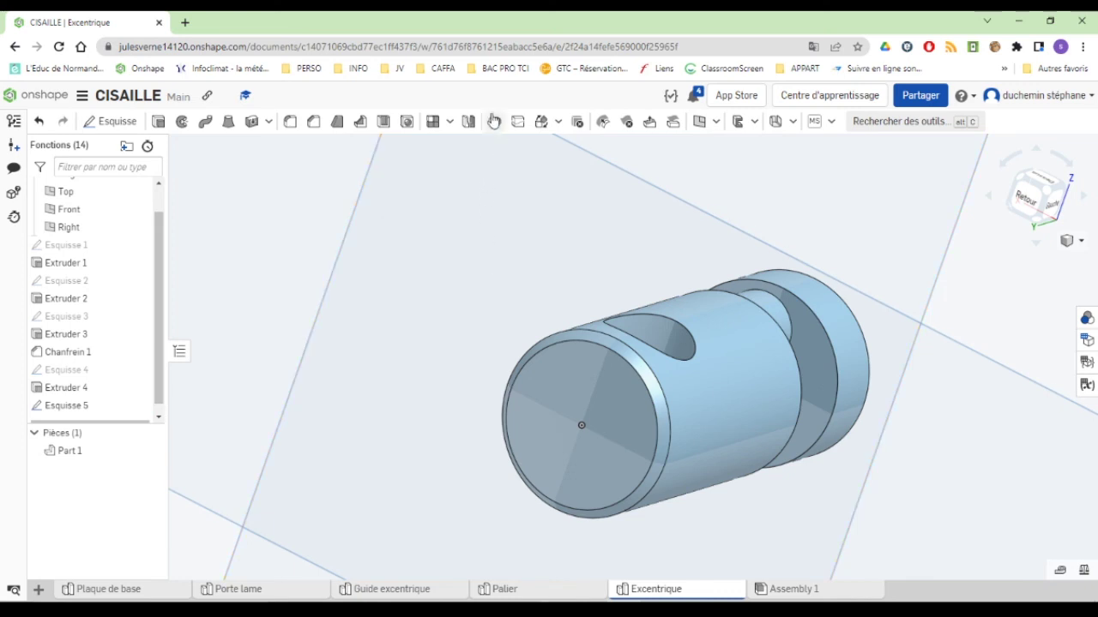
Start a Hole feature for the centre of the large cylinder's end face
{"action": "left_click", "coordinate": [408, 123]}
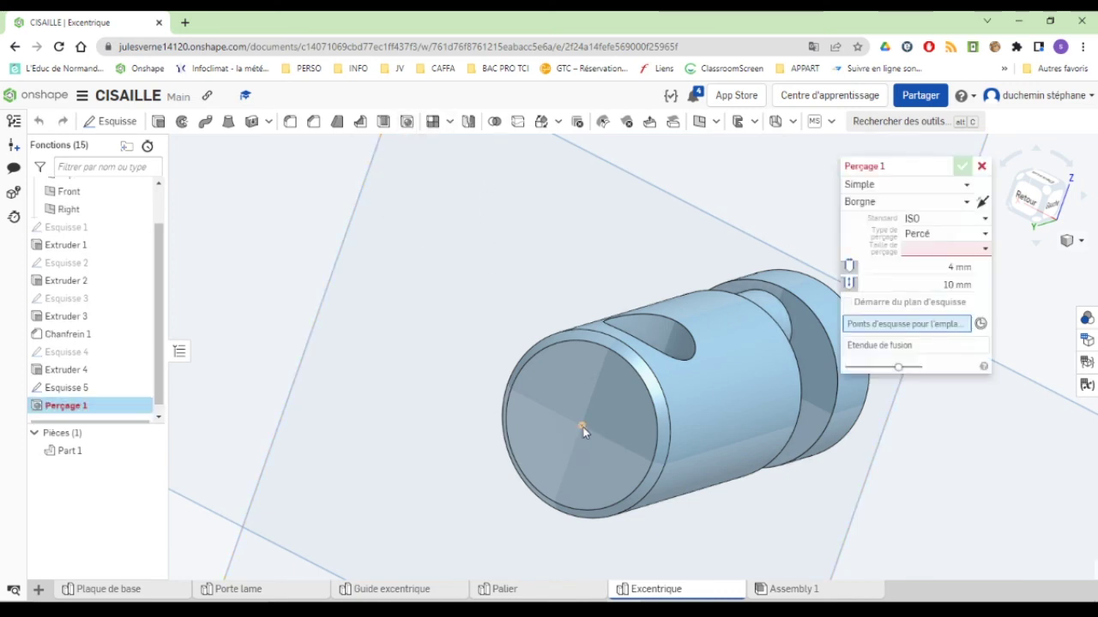